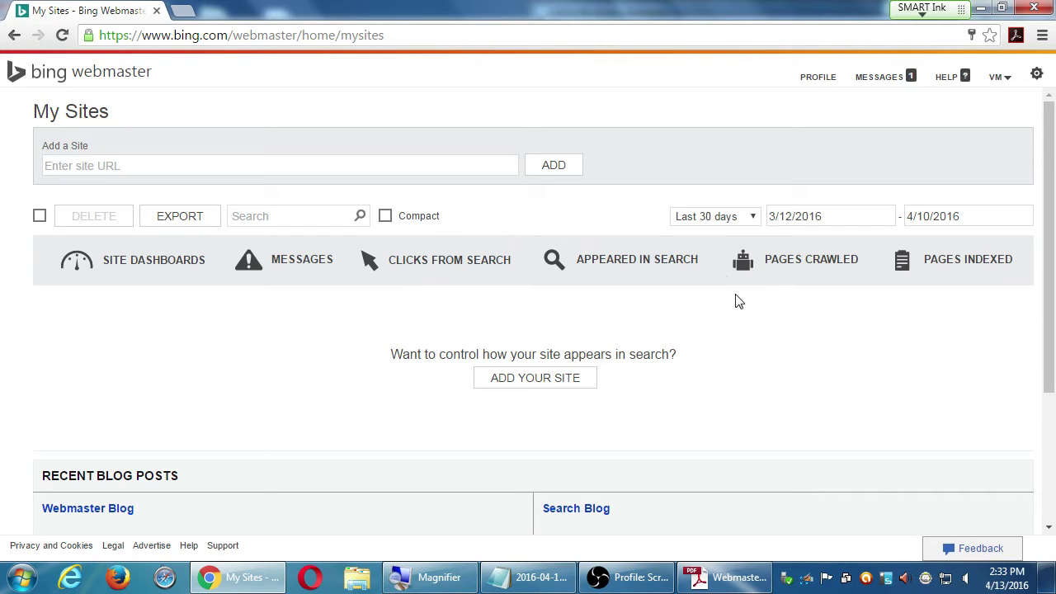
{"action": "left_click", "coordinate": [724, 219]}
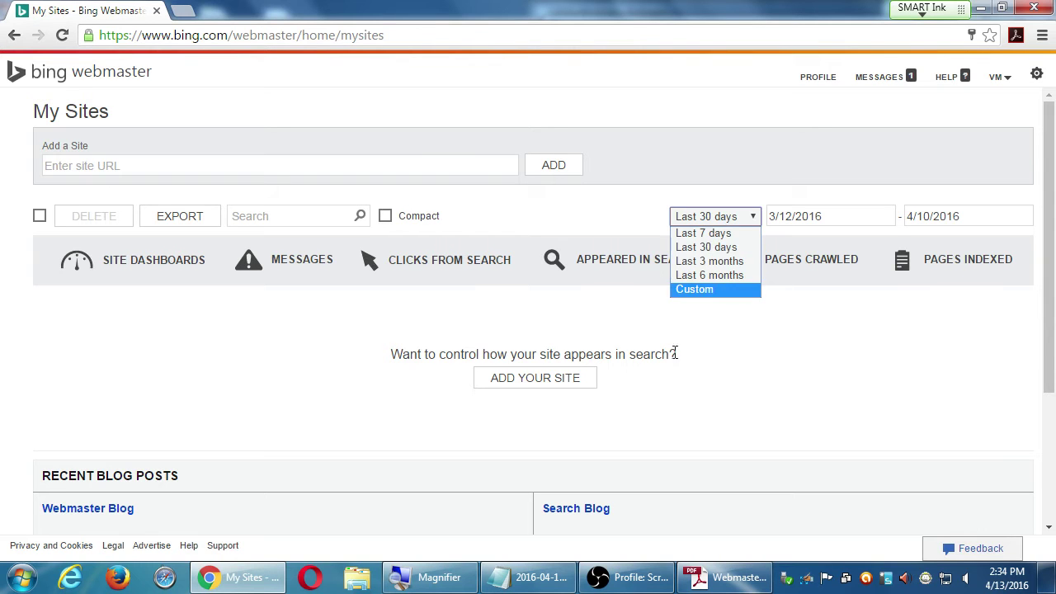
{"action": "left_click", "coordinate": [357, 391]}
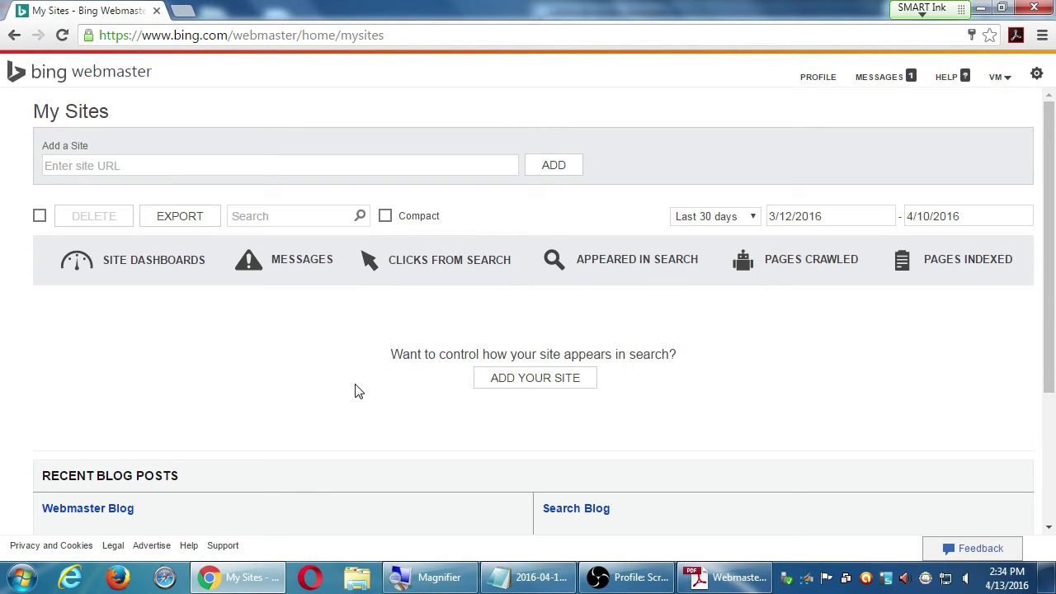
{"action": "left_click", "coordinate": [485, 381]}
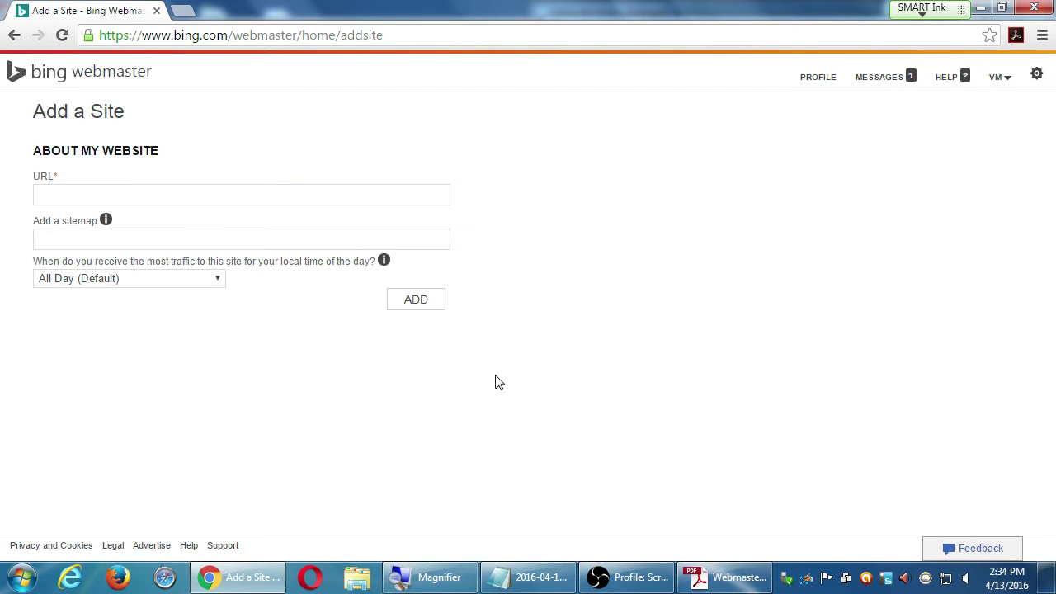
{"action": "key", "text": "alt+Left"}
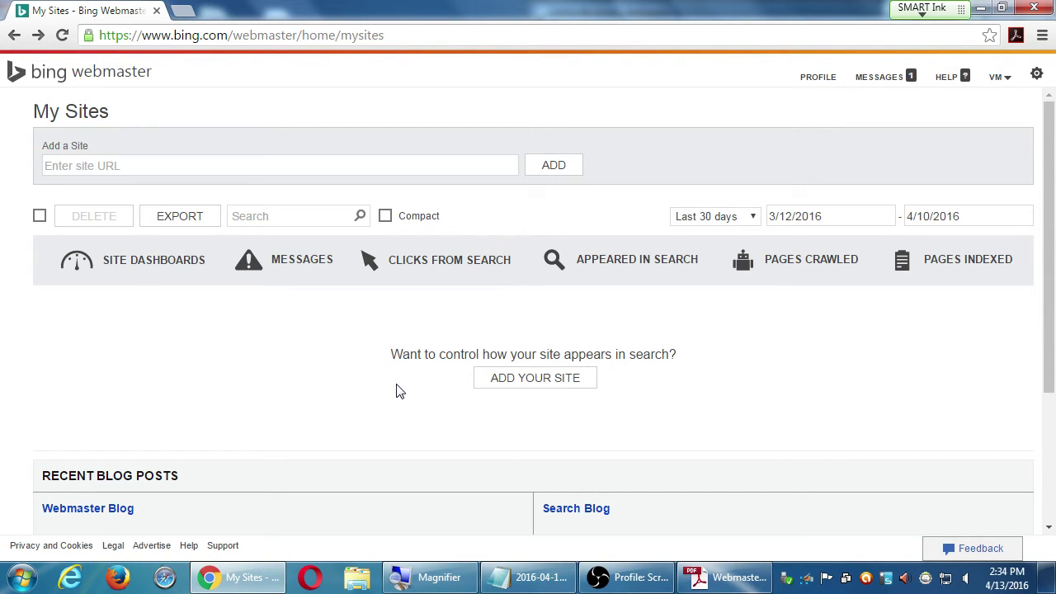
{"action": "left_click", "coordinate": [560, 391]}
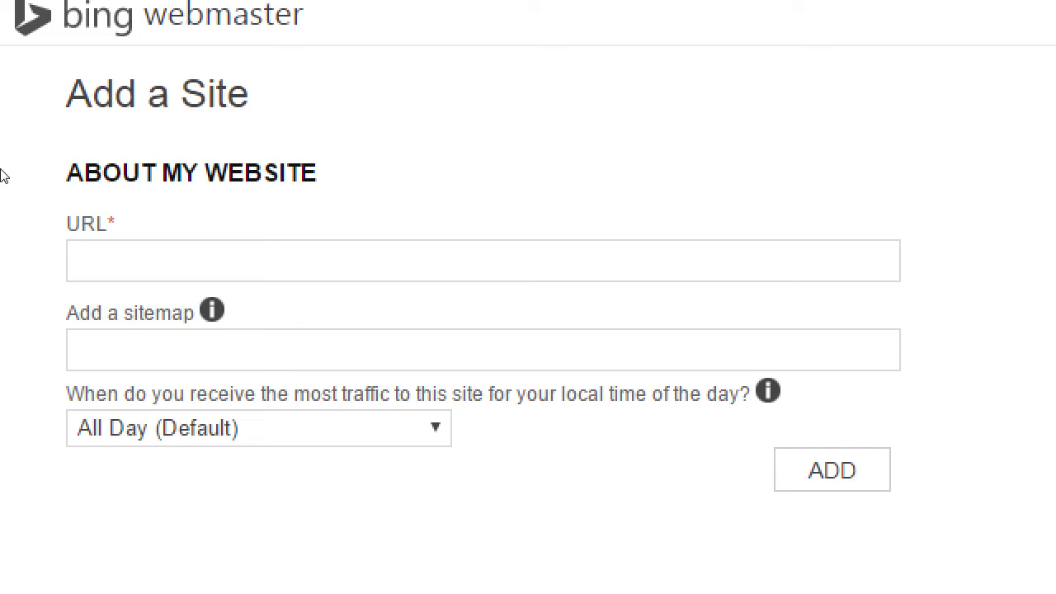
{"action": "left_click", "coordinate": [66, 207]}
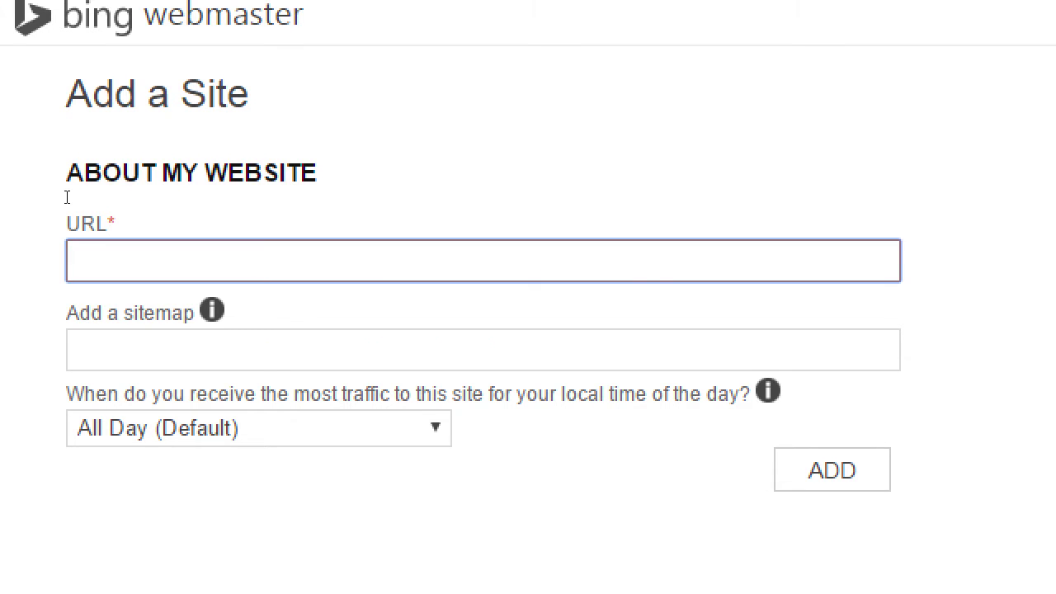
{"action": "type", "text": "http://victorsb"}
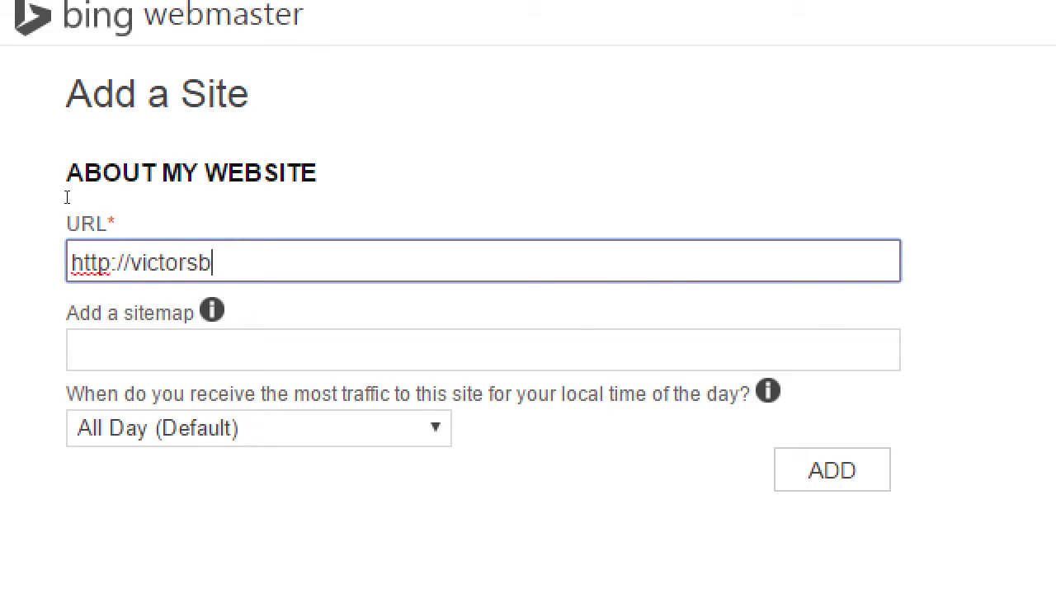
{"action": "type", "text": "akerysandie"}
{"action": "key", "text": "BackSpace"}
{"action": "type", "text": "ie"}
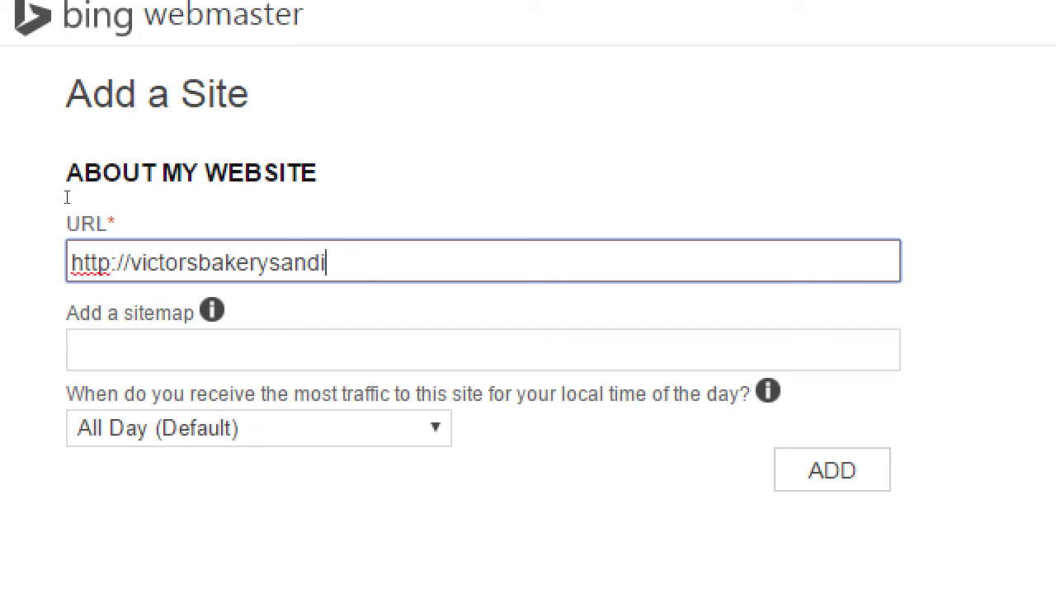
{"action": "type", "text": "og"}
{"action": "key", "text": "BackSpace"}
{"action": "key", "text": "BackSpace"}
{"action": "type", "text": "go.c"}
{"action": "key", "text": "BackSpace"}
{"action": "type", "text": "biz"}
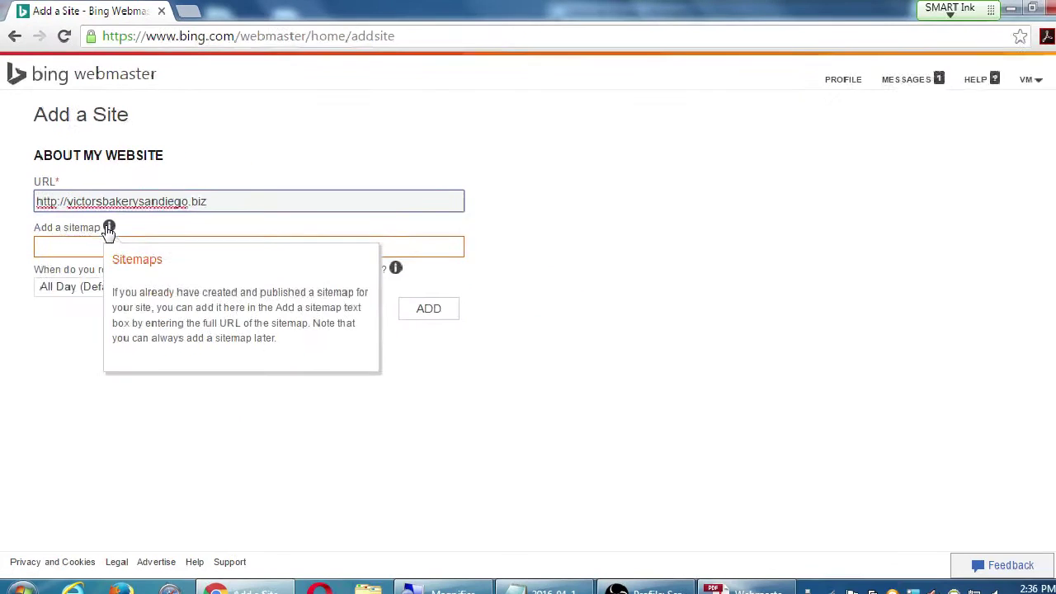
- Check the site map advice in the Webmaster Tools PDF in Adobe Reader, and return to the Add a Site form in Chrome
{"action": "left_click", "coordinate": [728, 589]}
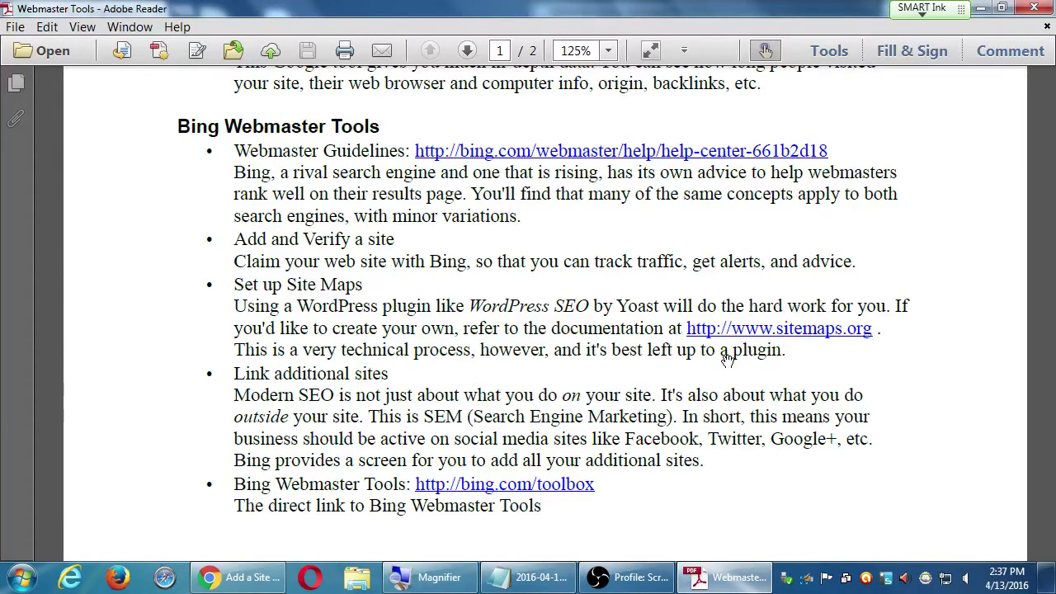
{"action": "scroll", "coordinate": [726, 356], "scroll_direction": "up", "scroll_amount": 1}
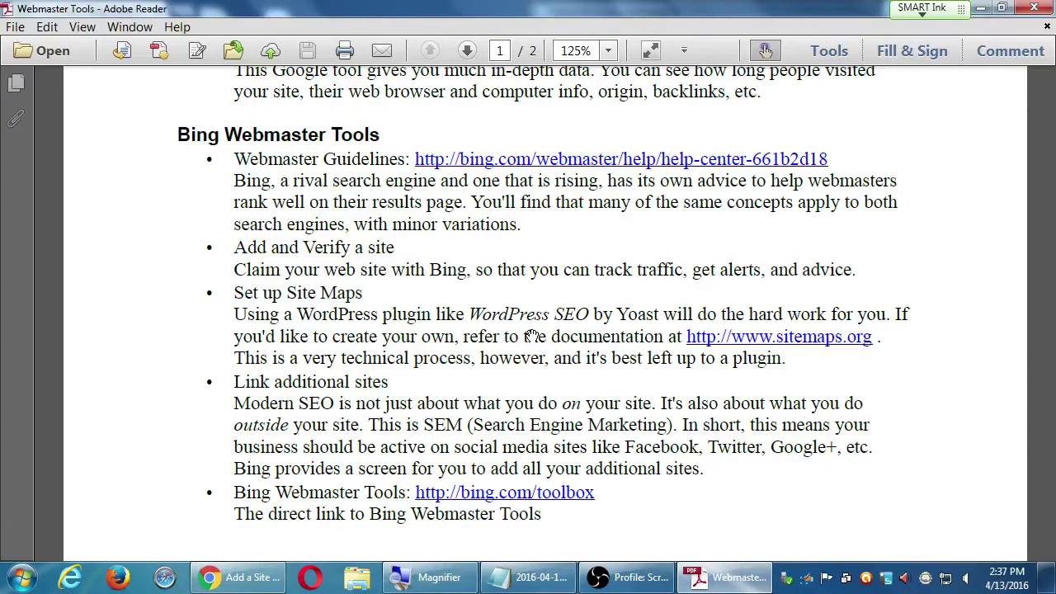
{"action": "left_click", "coordinate": [258, 580]}
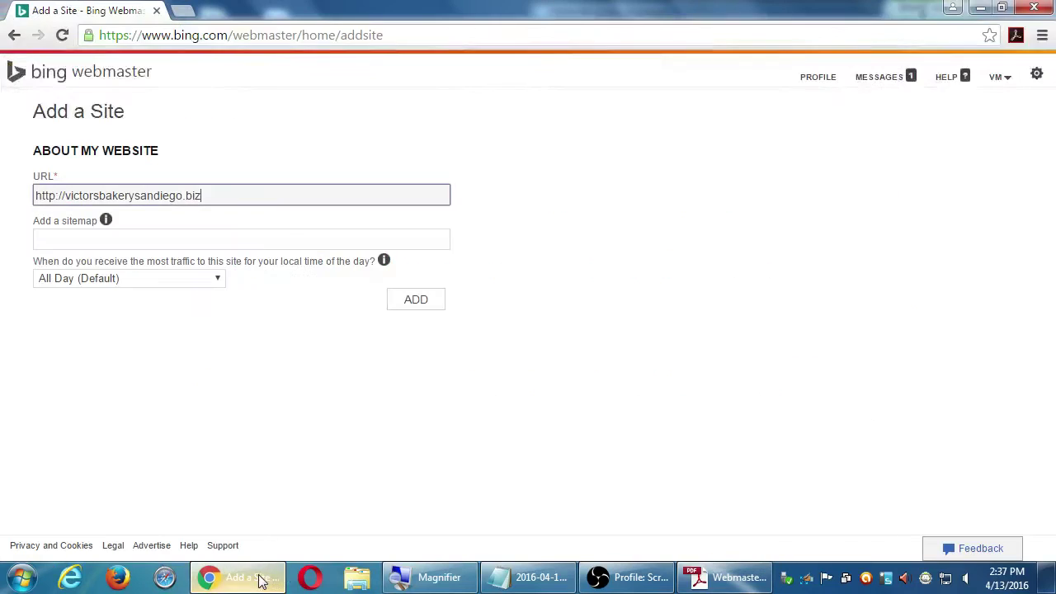
{"action": "left_click", "coordinate": [192, 232]}
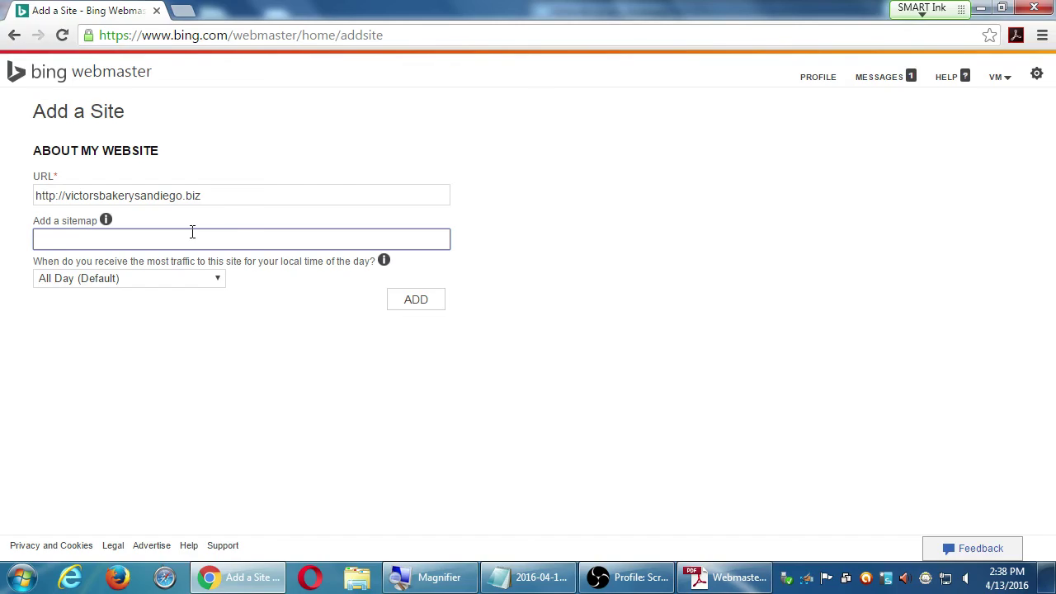
{"action": "key", "text": "shift+Tab"}
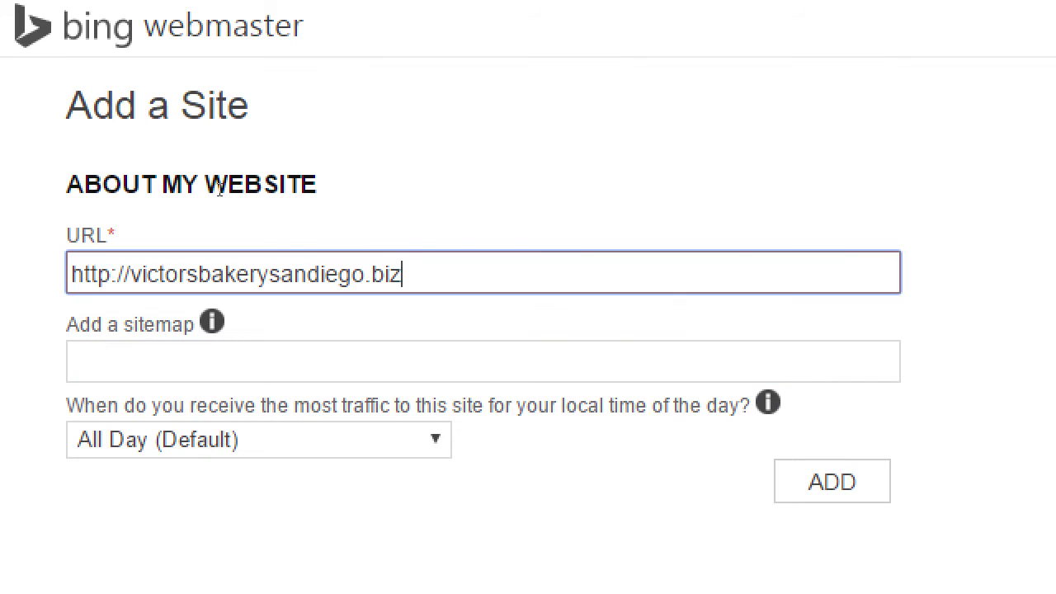
{"action": "key", "text": "ctrl+a"}
{"action": "key", "text": "ctrl+c"}
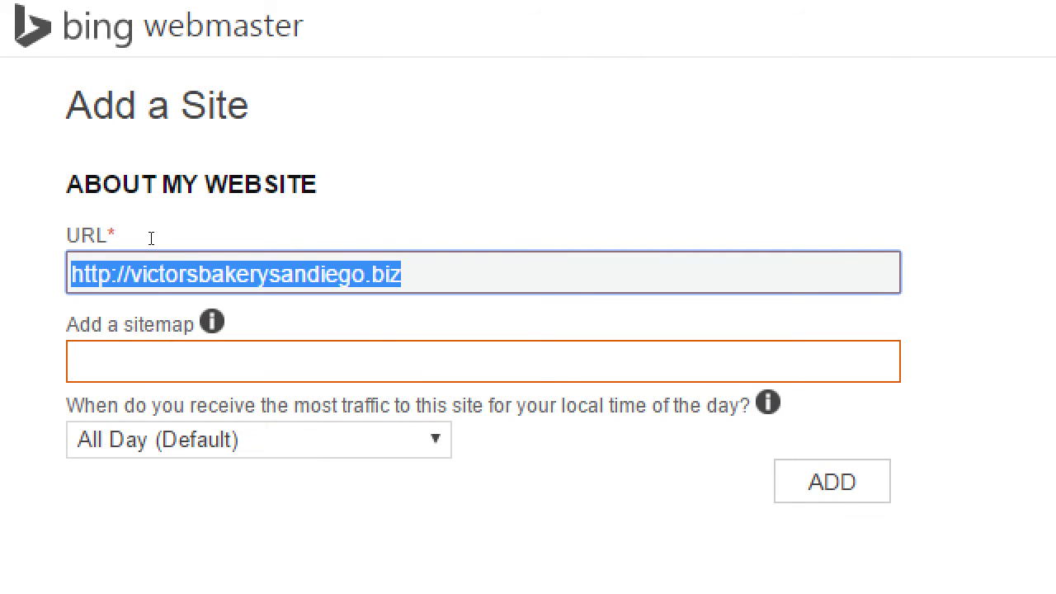
{"action": "key", "text": "Tab"}
{"action": "key", "text": "ctrl+v"}
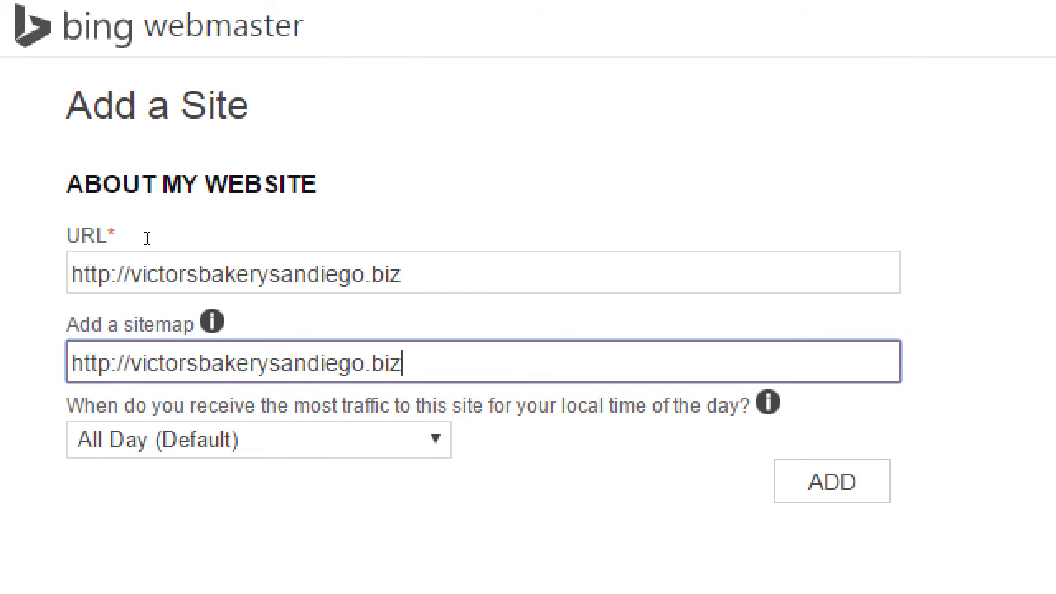
{"action": "type", "text": "/"}
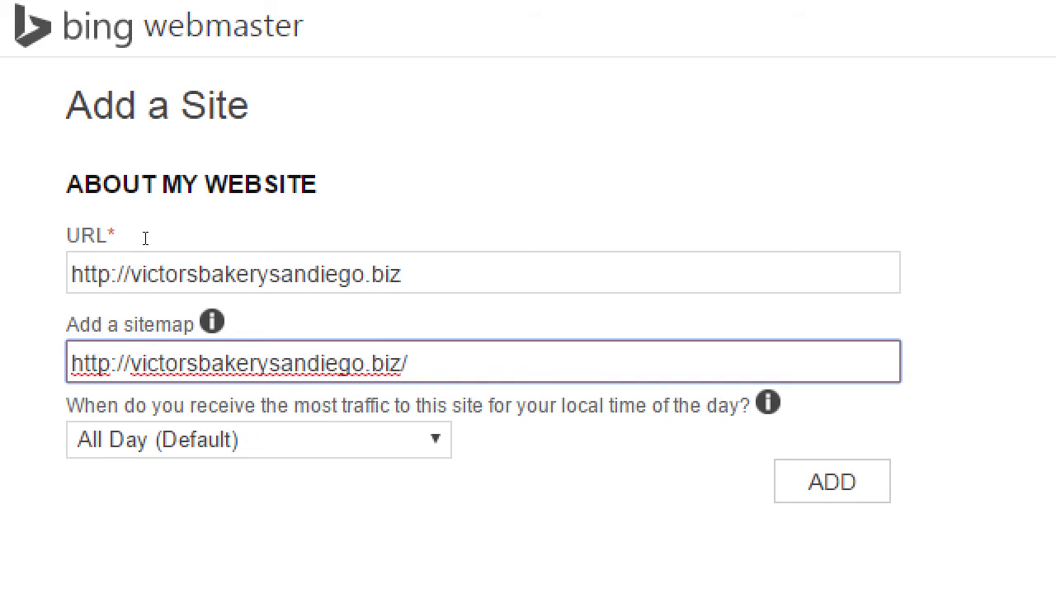
{"action": "type", "text": "sitemap.xml"}
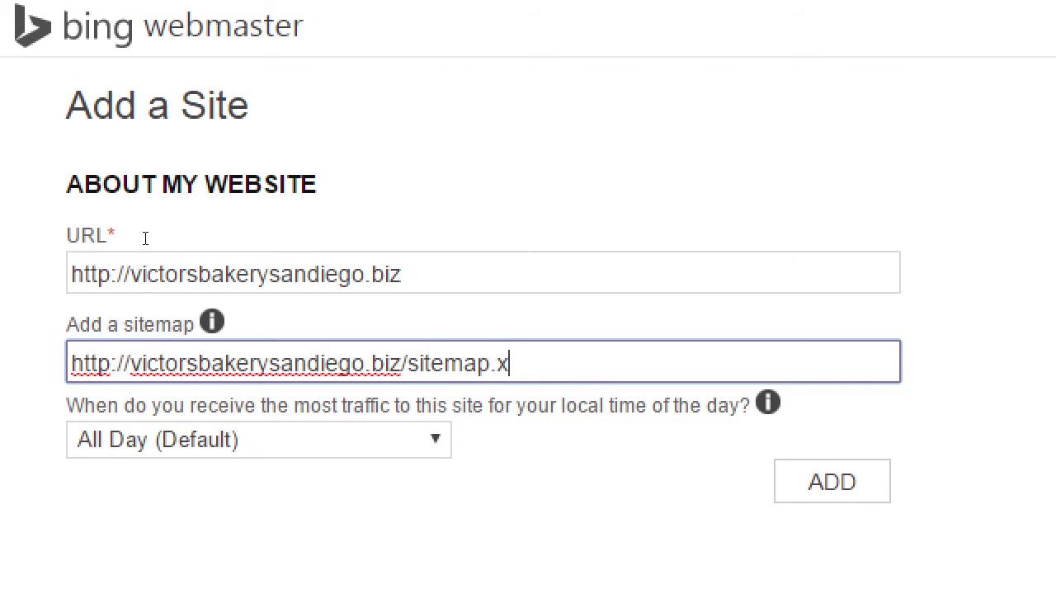
- Clear the whole sitemap address from the form
{"action": "key", "text": "shift+Left"}
{"action": "key", "text": "shift+Left"}
{"action": "key", "text": "shift+Left"}
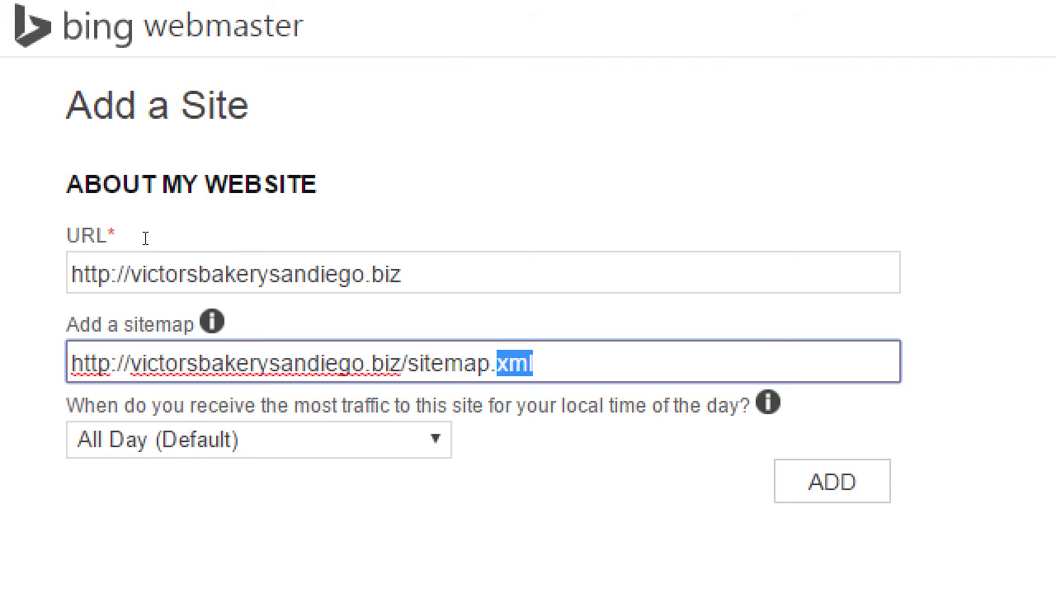
{"action": "key", "text": "Right"}
{"action": "key", "text": "ctrl+a"}
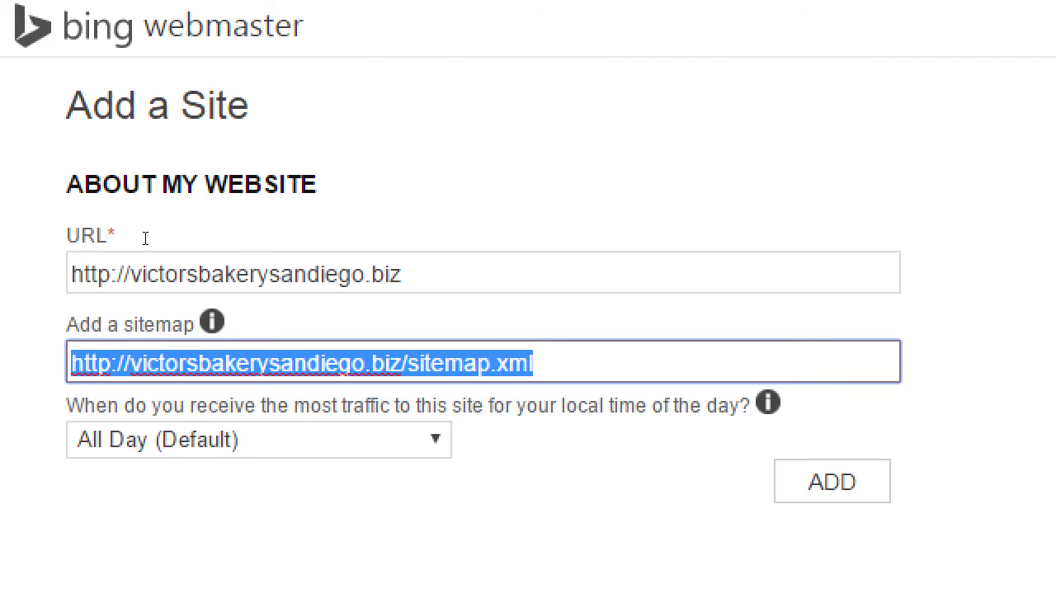
{"action": "key", "text": "BackSpace"}
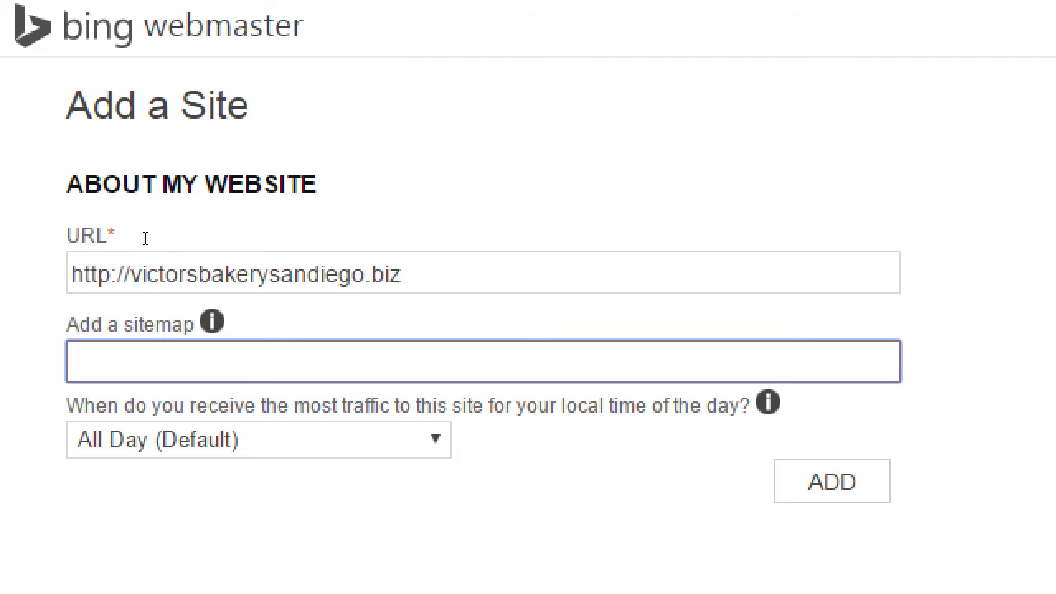
- Review the peak traffic time choices, keep All Day (Default), and submit the site
{"action": "key", "text": "Tab"}
{"action": "key", "text": "alt+Down"}
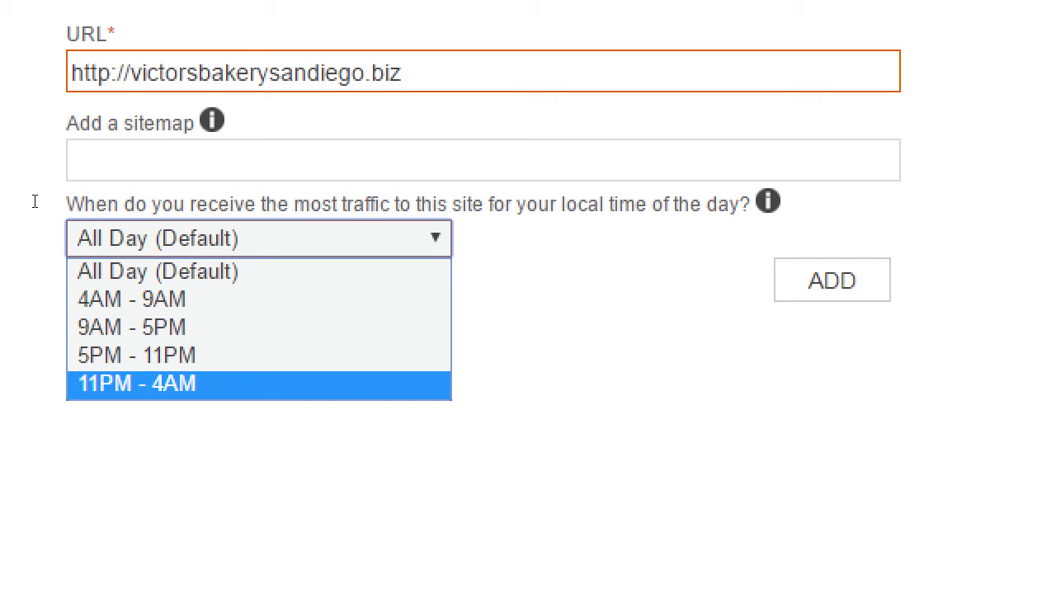
{"action": "left_click", "coordinate": [48, 295]}
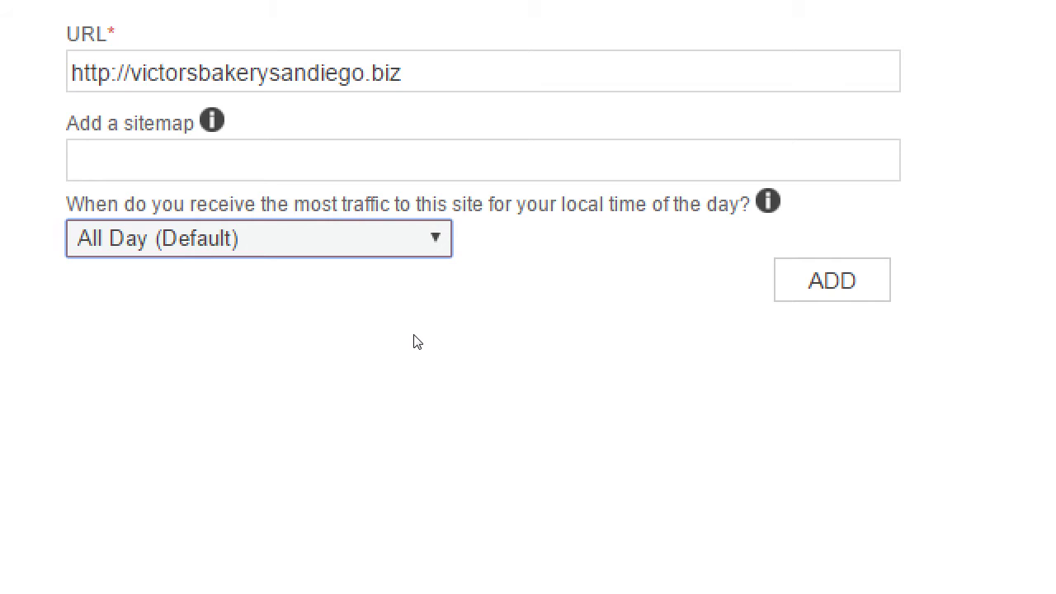
{"action": "key", "text": "alt+Down"}
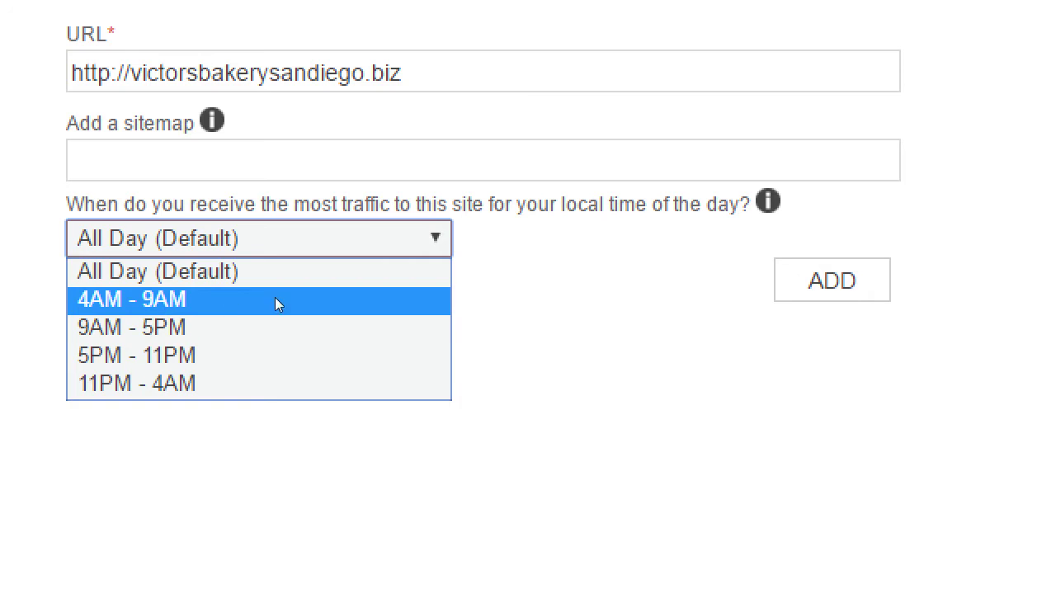
{"action": "key", "text": "Escape"}
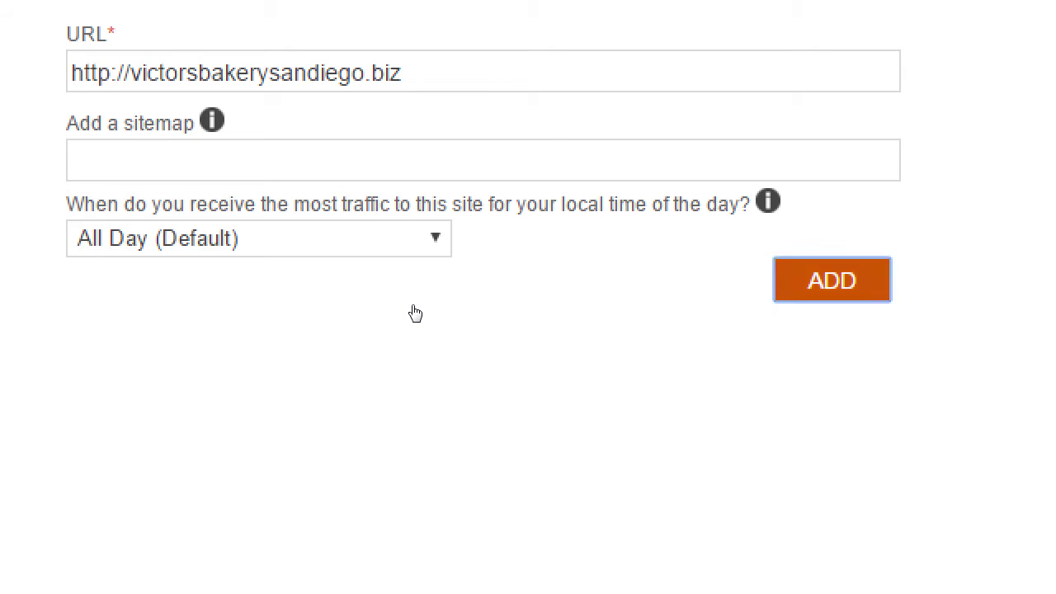
{"action": "left_click", "coordinate": [804, 290]}
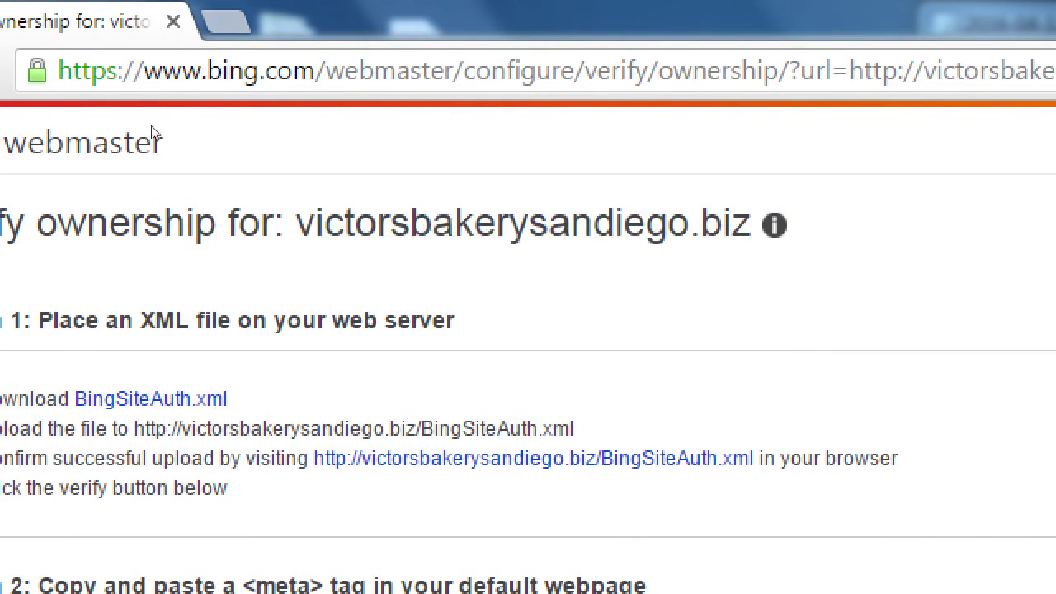
- Review the ownership verification options for the site, from placing an XML file on the server to adding a CNAME record
{"action": "left_click_drag", "start_coordinate": [99, 316], "coordinate": [213, 316]}
{"action": "scroll", "coordinate": [19, 337], "scroll_direction": "down", "scroll_amount": 6}
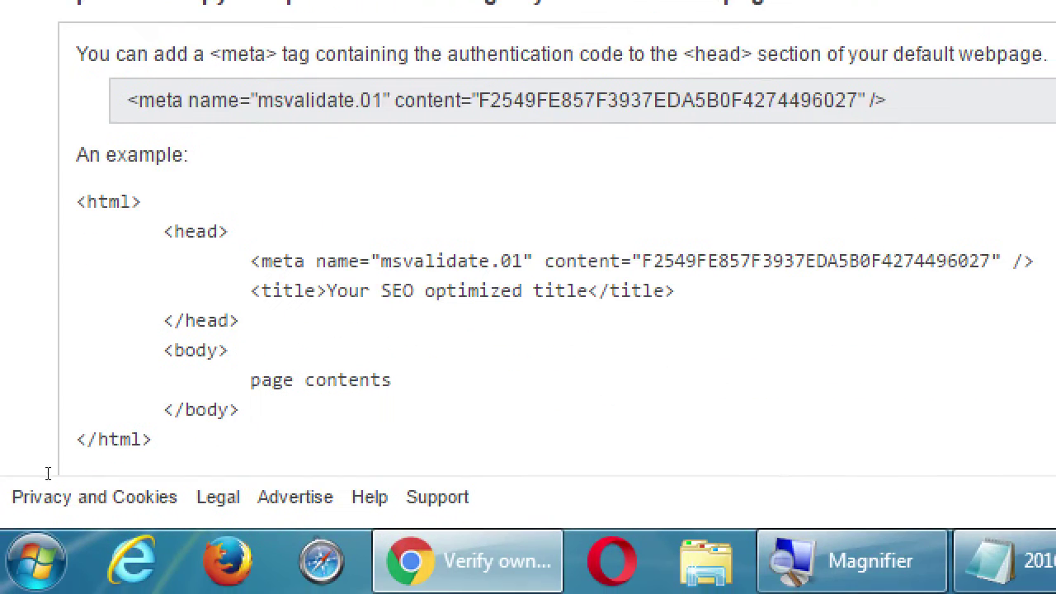
{"action": "scroll", "coordinate": [47, 473], "scroll_direction": "down", "scroll_amount": 4}
{"action": "scroll", "coordinate": [59, 436], "scroll_direction": "up", "scroll_amount": 3}
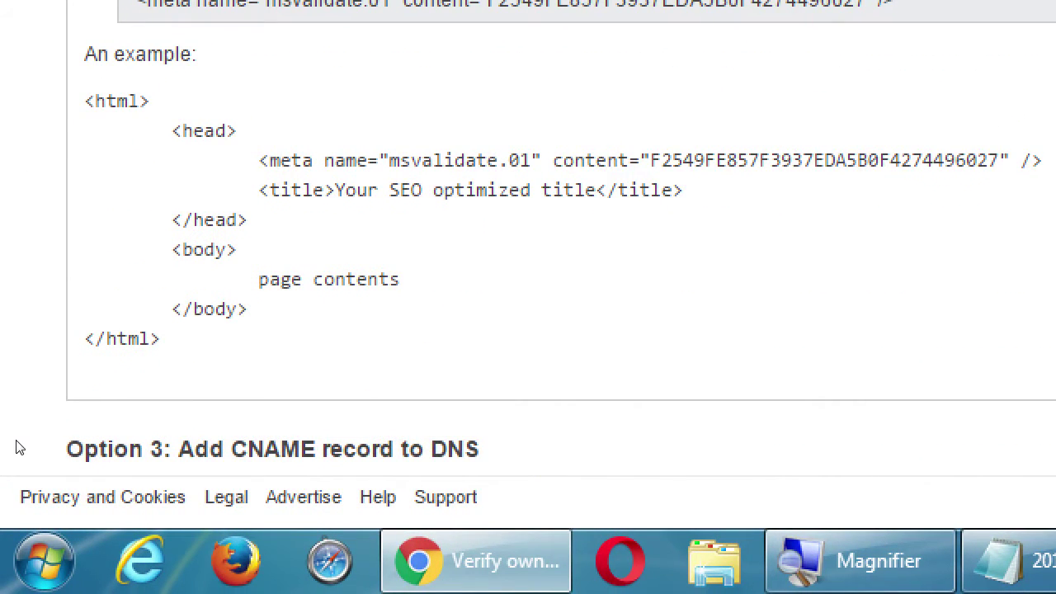
{"action": "key", "text": "super+minus"}
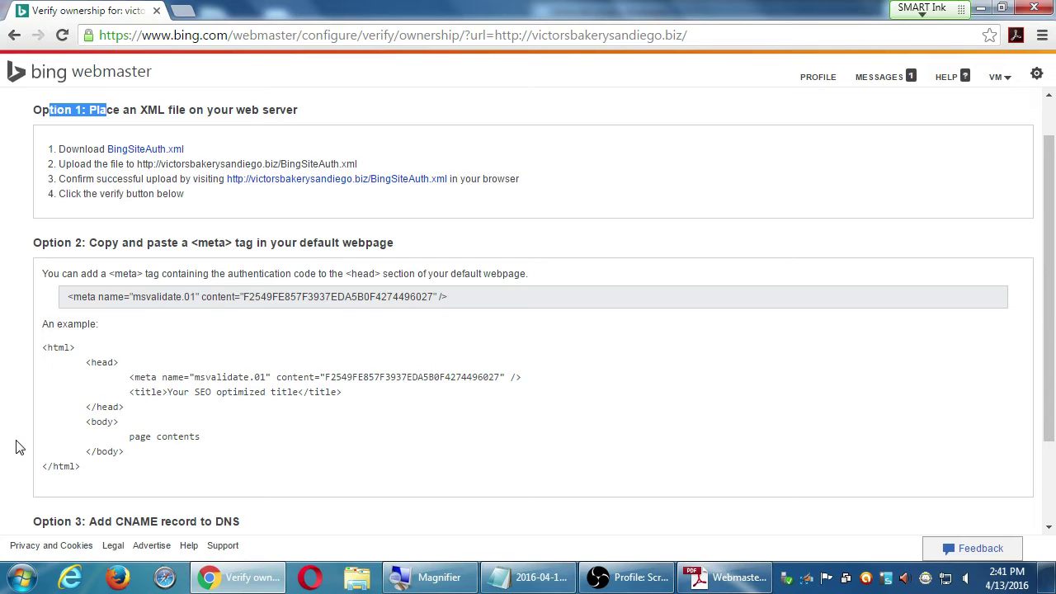
{"action": "scroll", "coordinate": [59, 358], "scroll_direction": "down", "scroll_amount": 3}
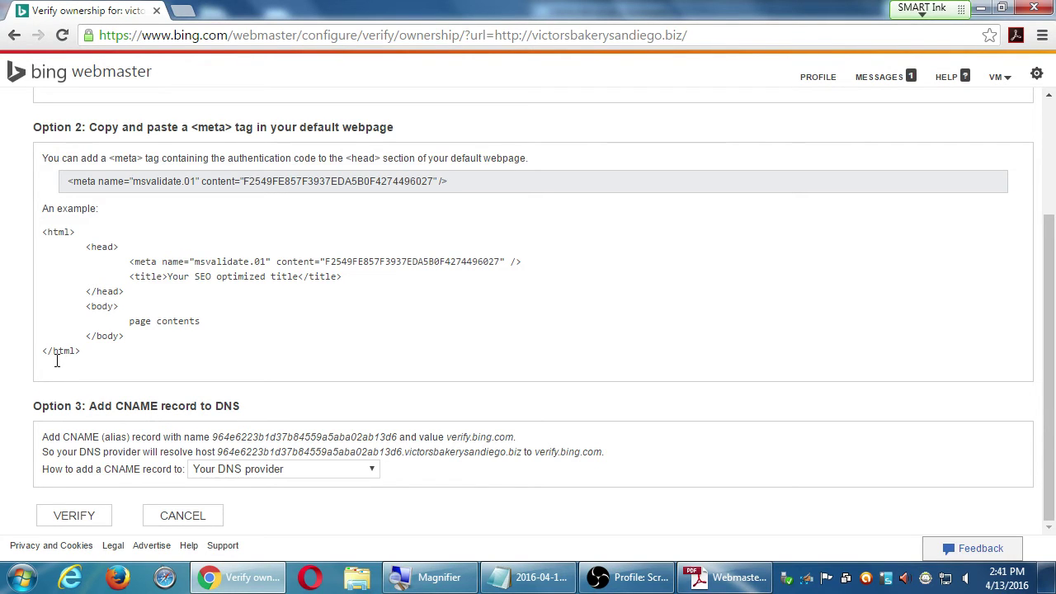
{"action": "scroll", "coordinate": [221, 434], "scroll_direction": "up", "scroll_amount": 3}
{"action": "left_click_drag", "start_coordinate": [49, 130], "coordinate": [106, 130]}
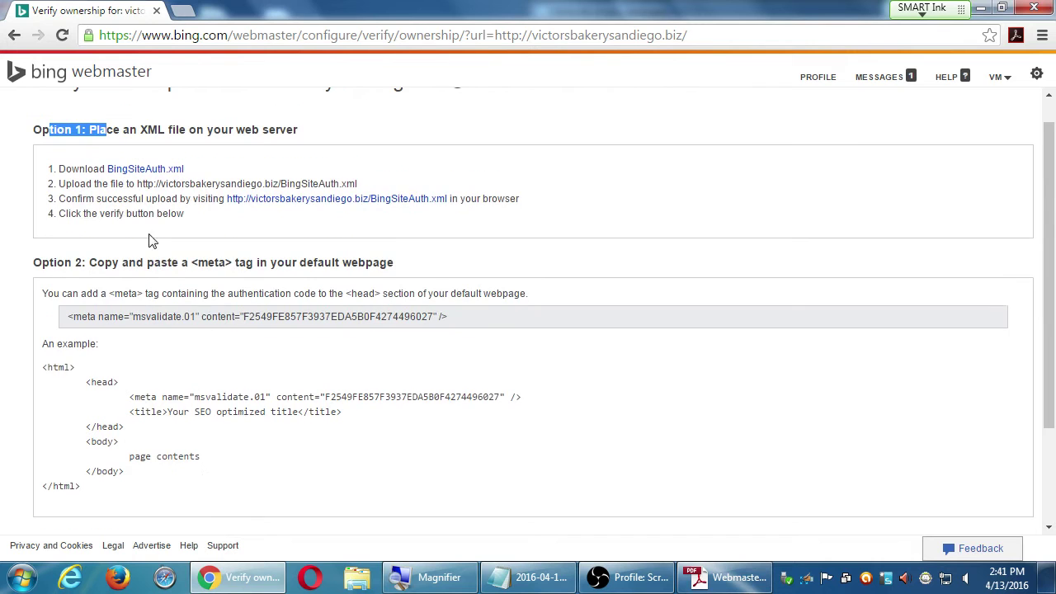
{"action": "scroll", "coordinate": [153, 188], "scroll_direction": "up", "scroll_amount": 1}
{"action": "left_click", "coordinate": [140, 209]}
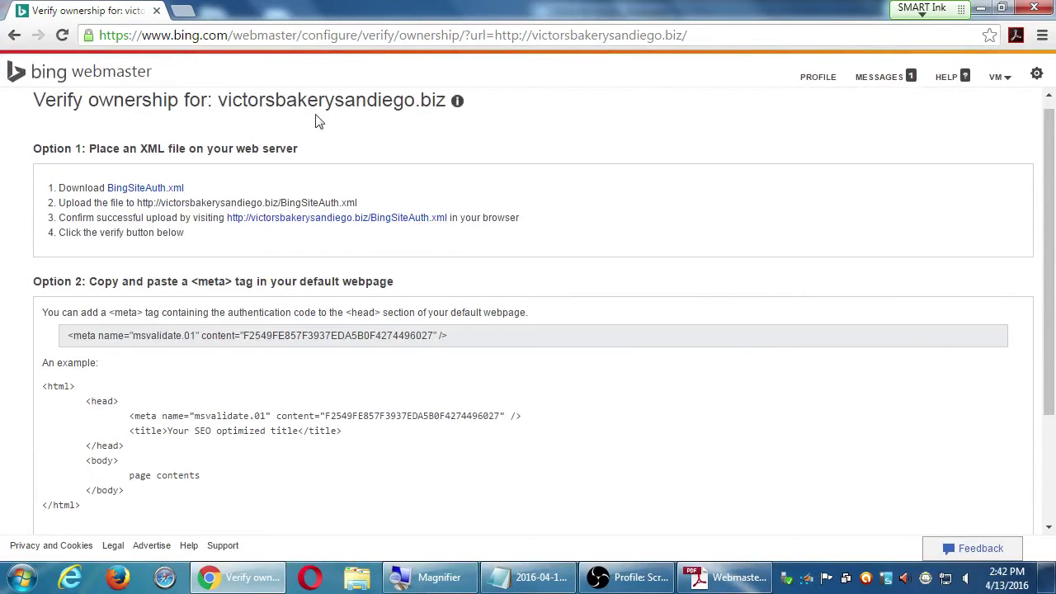
- Examine the Option 2 instructions for pasting a meta tag into the default webpage
{"action": "left_click_drag", "start_coordinate": [46, 282], "coordinate": [99, 281]}
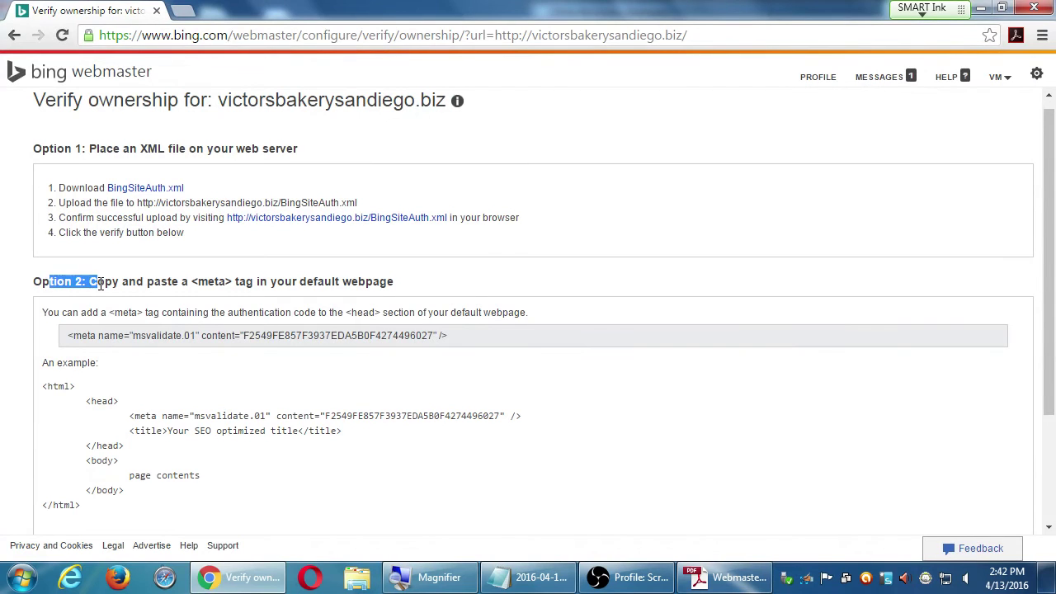
{"action": "left_click", "coordinate": [438, 281]}
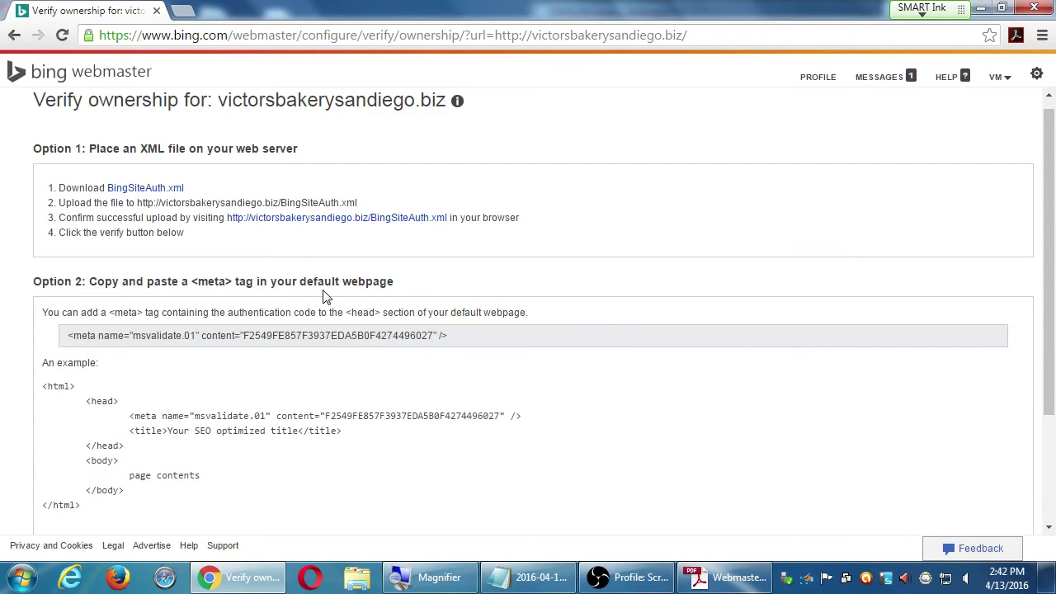
{"action": "scroll", "coordinate": [323, 296], "scroll_direction": "down", "scroll_amount": 1}
{"action": "scroll", "coordinate": [31, 282], "scroll_direction": "up", "scroll_amount": 1}
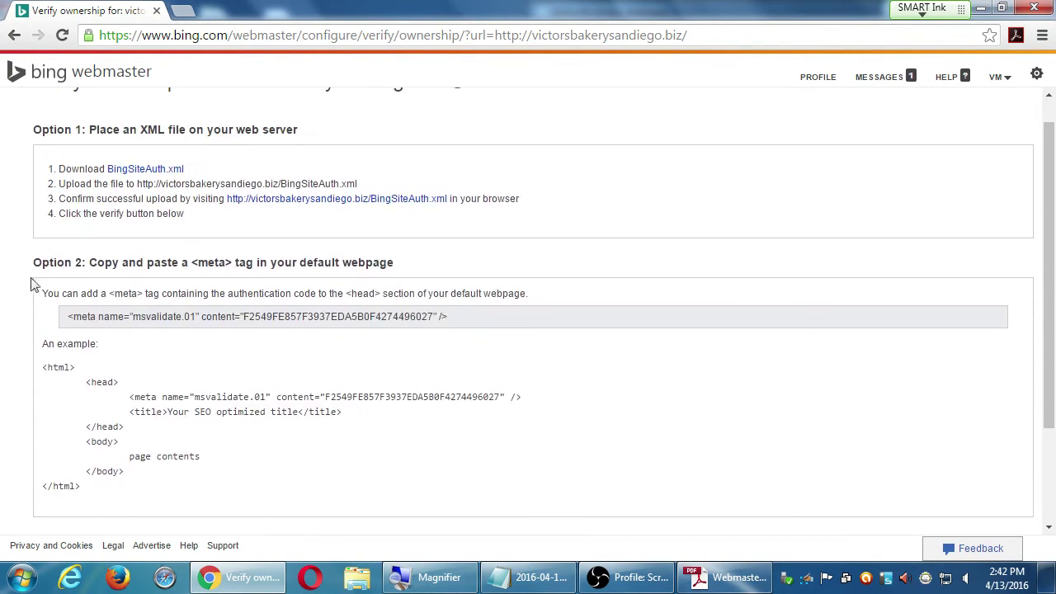
- Highlight the msvalidate.01 meta tag line in Option 2 and compare it with the other ownership verification options
{"action": "scroll", "coordinate": [18, 362], "scroll_direction": "down", "scroll_amount": 1}
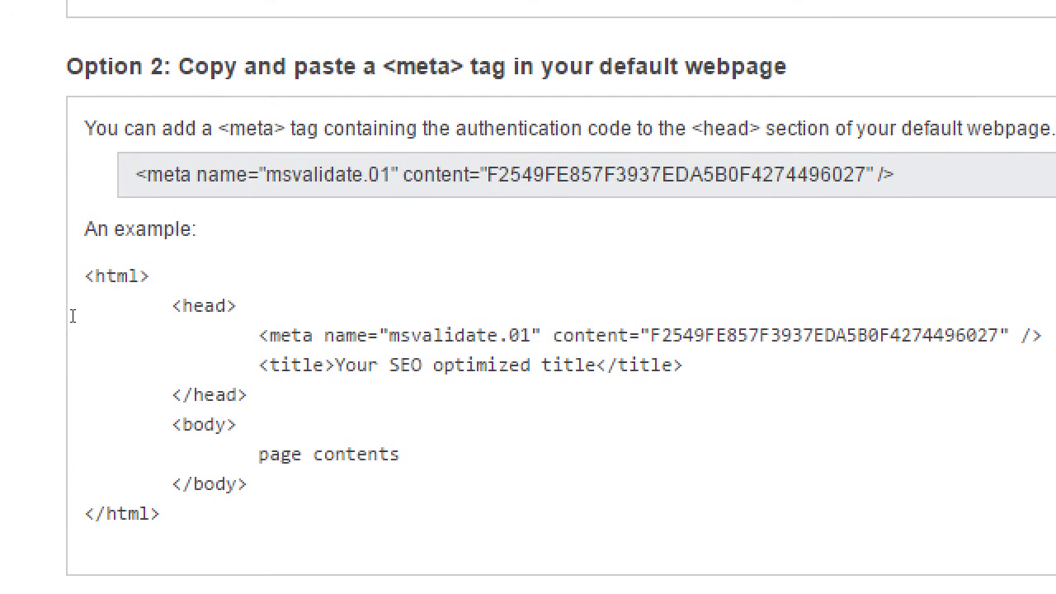
{"action": "key", "text": "ctrl+a"}
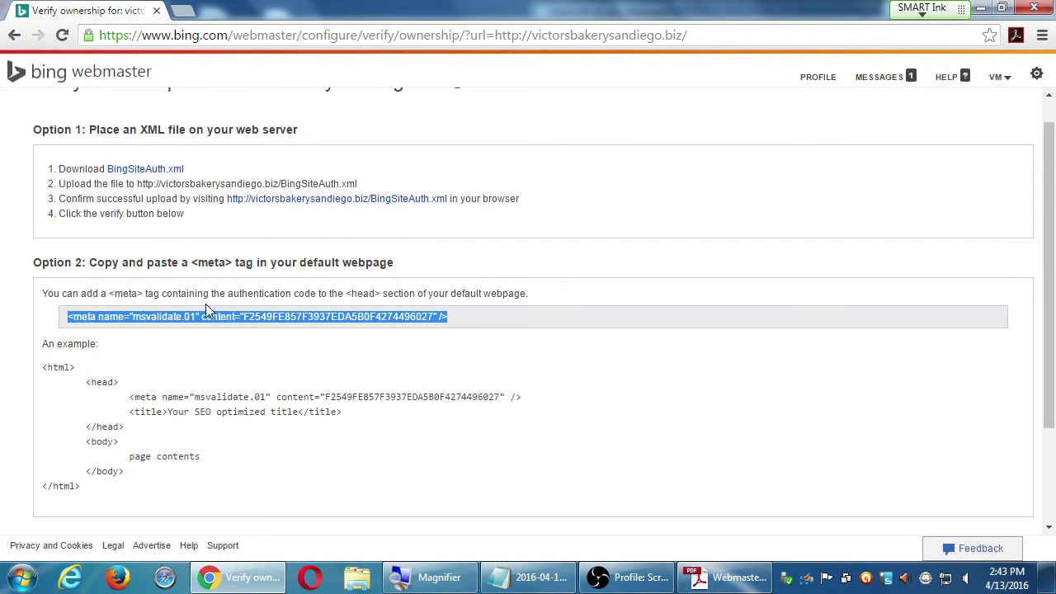
{"action": "scroll", "coordinate": [206, 307], "scroll_direction": "down", "scroll_amount": 2}
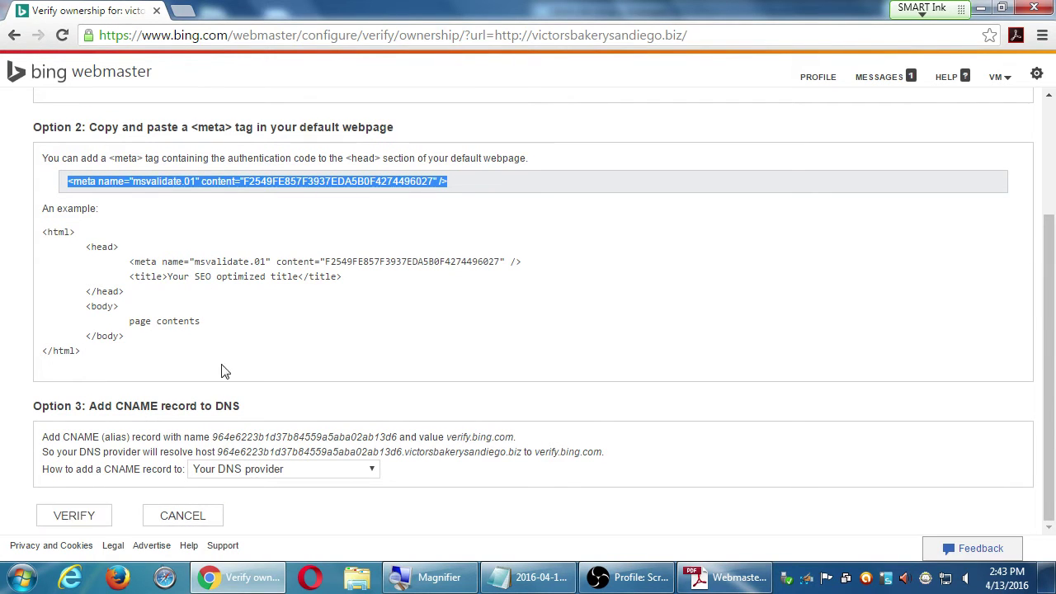
{"action": "scroll", "coordinate": [222, 379], "scroll_direction": "up", "scroll_amount": 2}
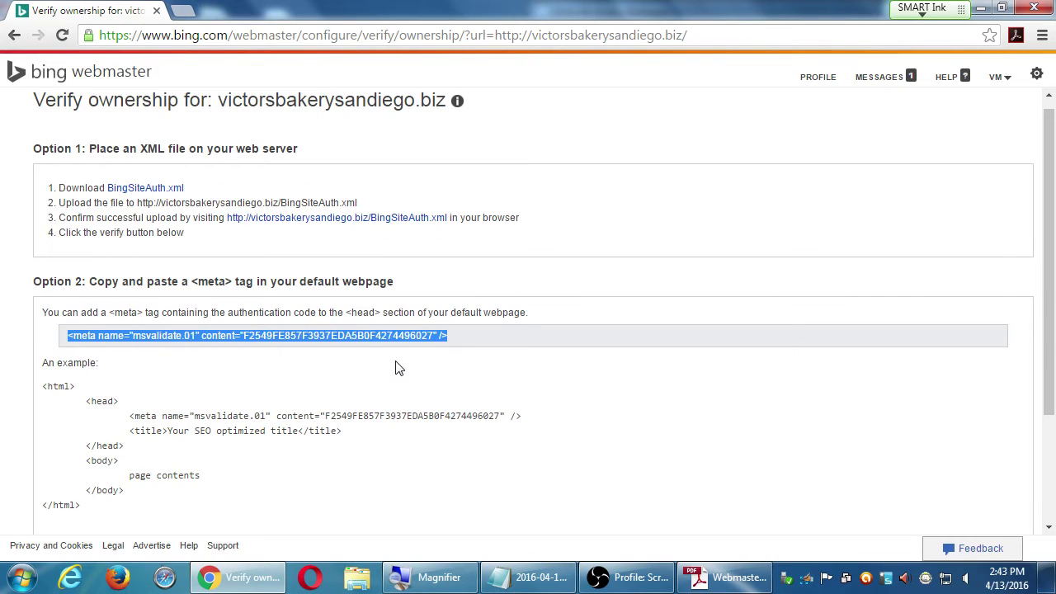
{"action": "left_click", "coordinate": [441, 397]}
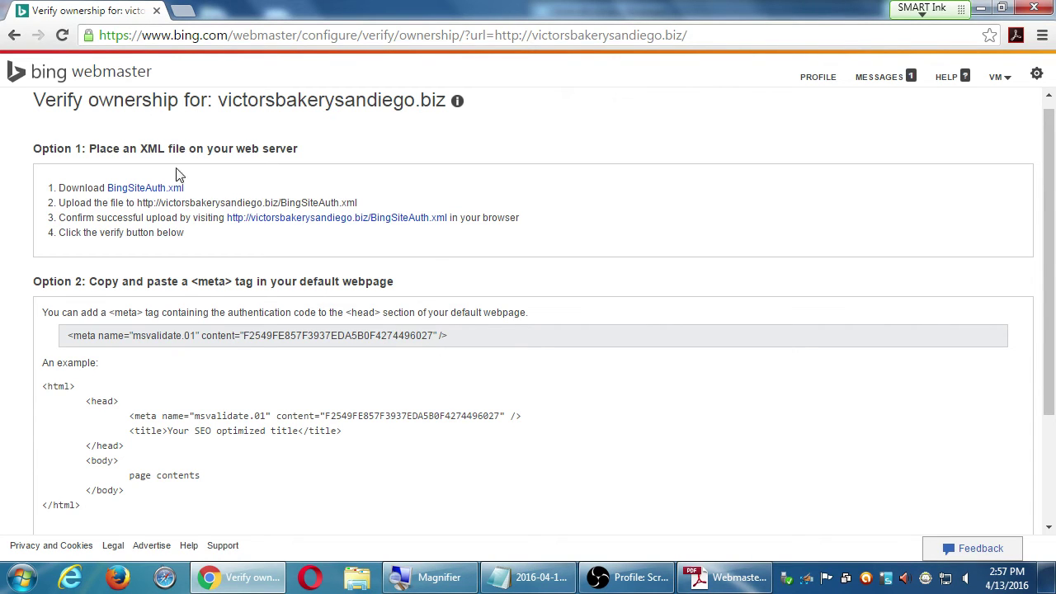
- Go to My Sites, check the verification page for victorsbakerysandiego.biz from its site entry, and return to My Sites
{"action": "left_click", "coordinate": [59, 78]}
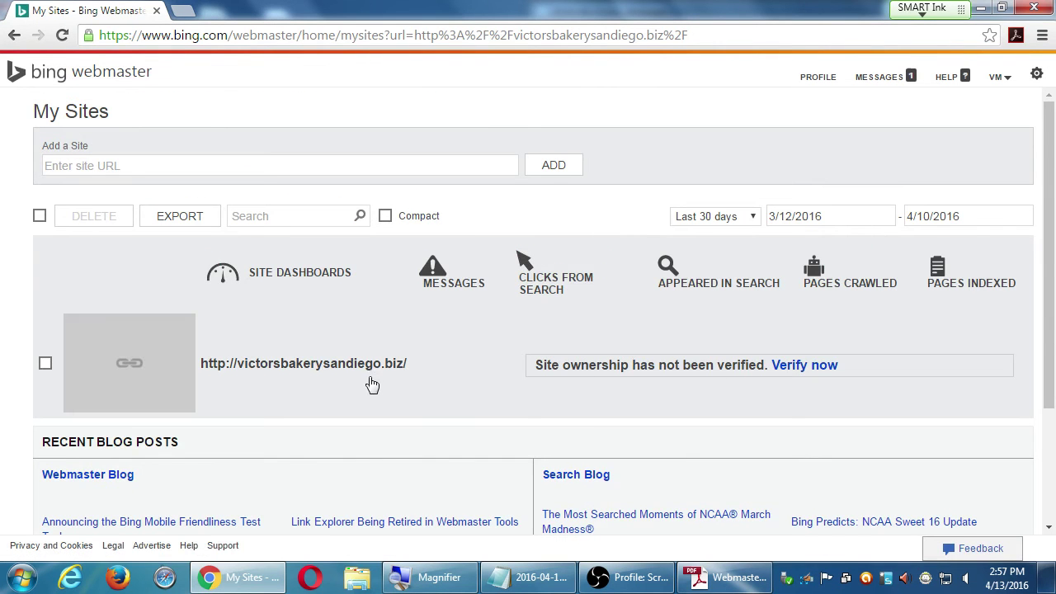
{"action": "left_click", "coordinate": [351, 374]}
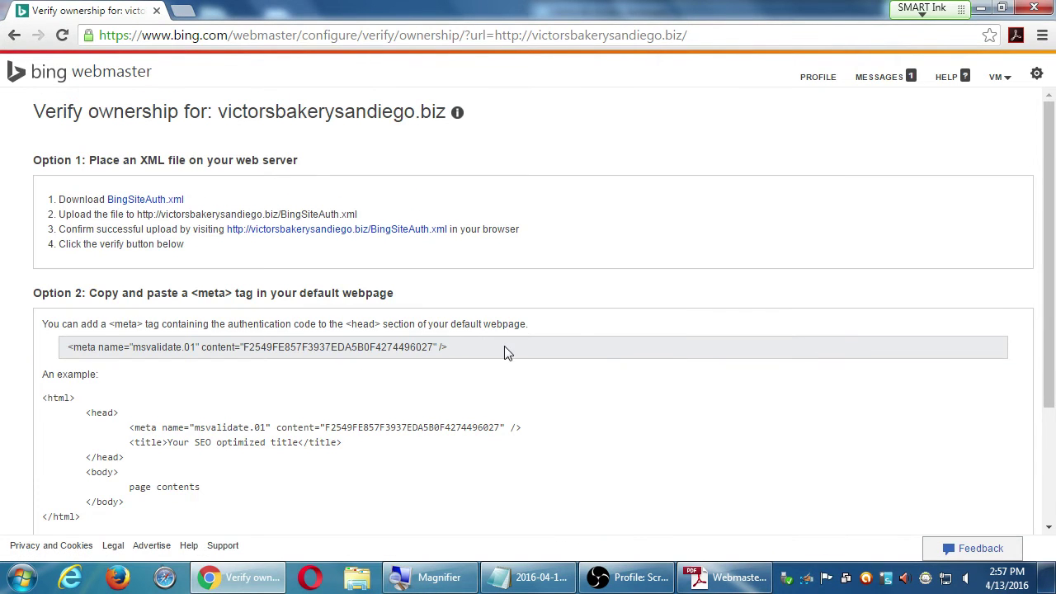
{"action": "key", "text": "alt+Left"}
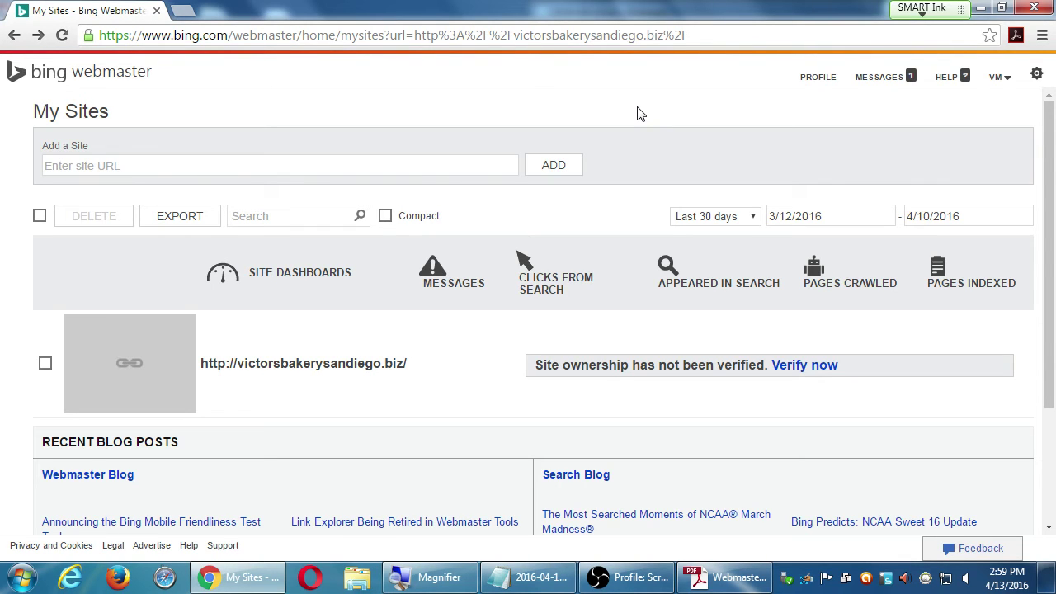
- Switch to the Webmaster Tools PDF in Adobe Reader and review its Google Webmaster Tools section
{"action": "left_click", "coordinate": [743, 585]}
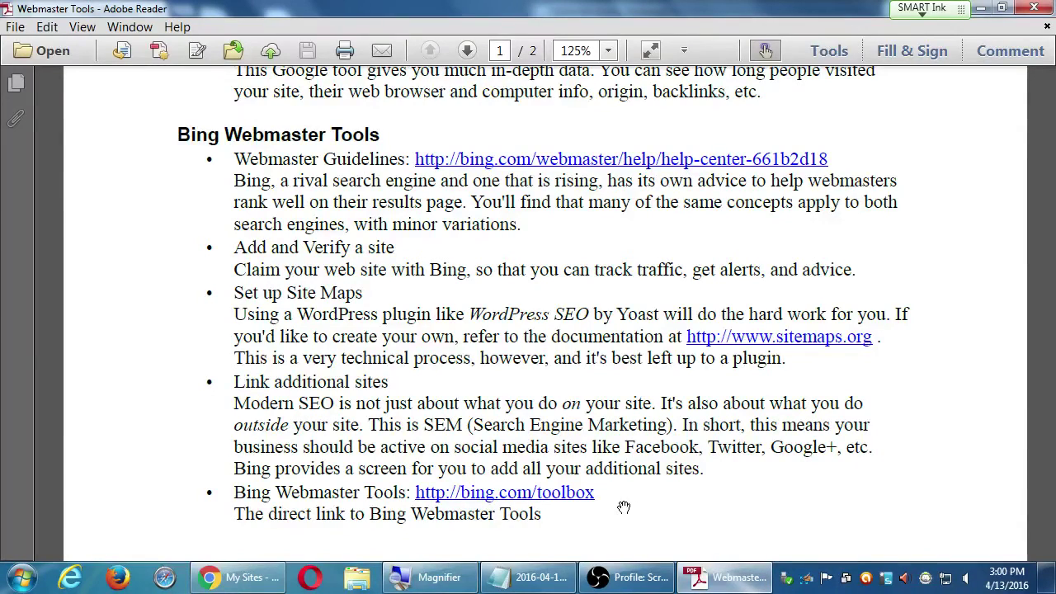
{"action": "scroll", "coordinate": [302, 247], "scroll_direction": "up", "scroll_amount": 10}
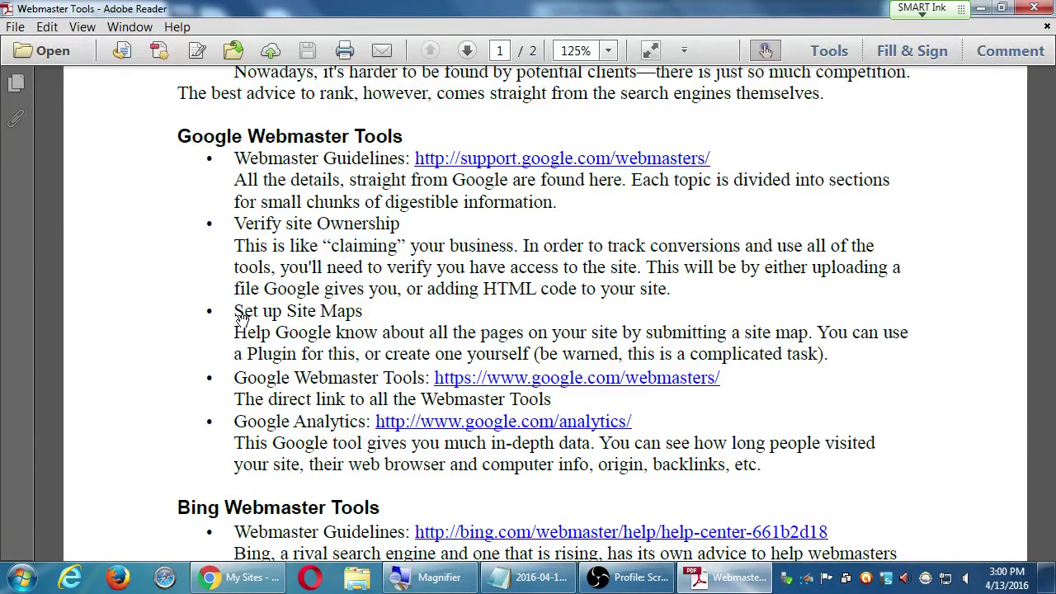
- Switch to the 2016-04-13.txt notes in Notepad and add the heading "Goals for your Analytics Accounts" below the Ultimate conversion line
{"action": "left_click", "coordinate": [529, 579]}
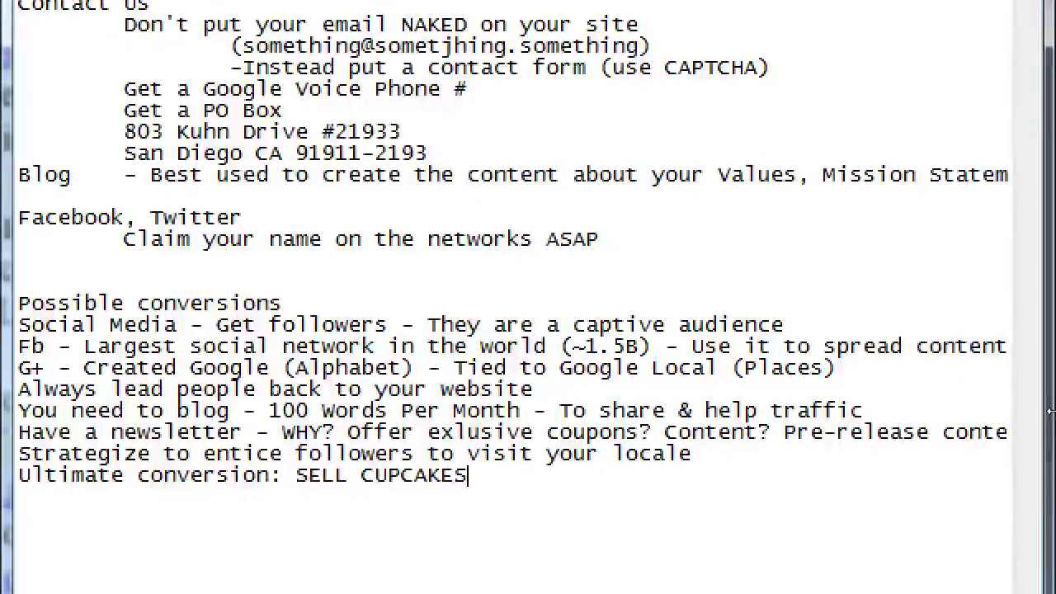
{"action": "type", "text": "Goal"}
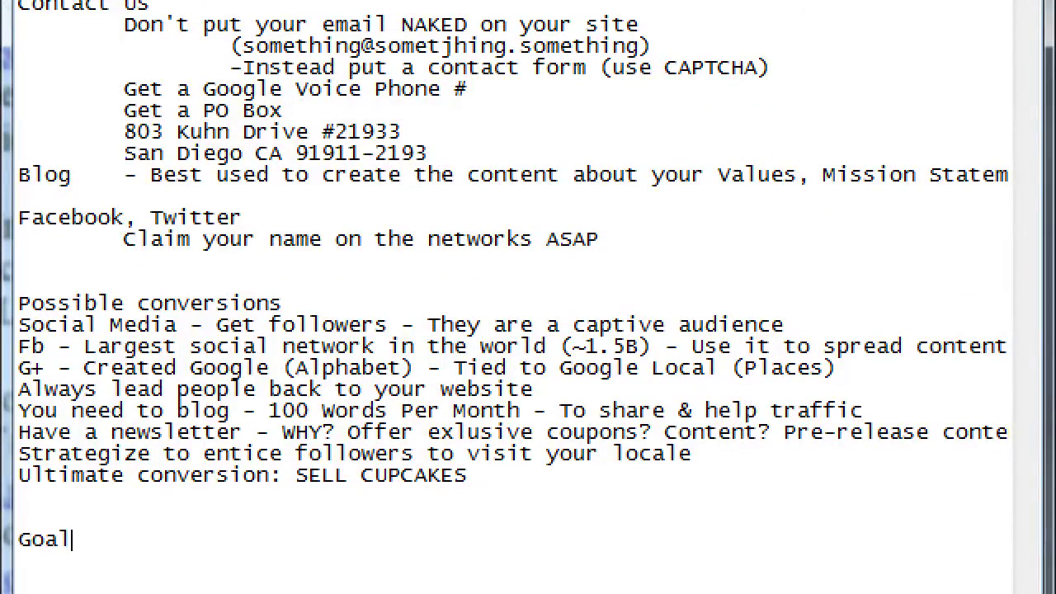
{"action": "type", "text": "s"}
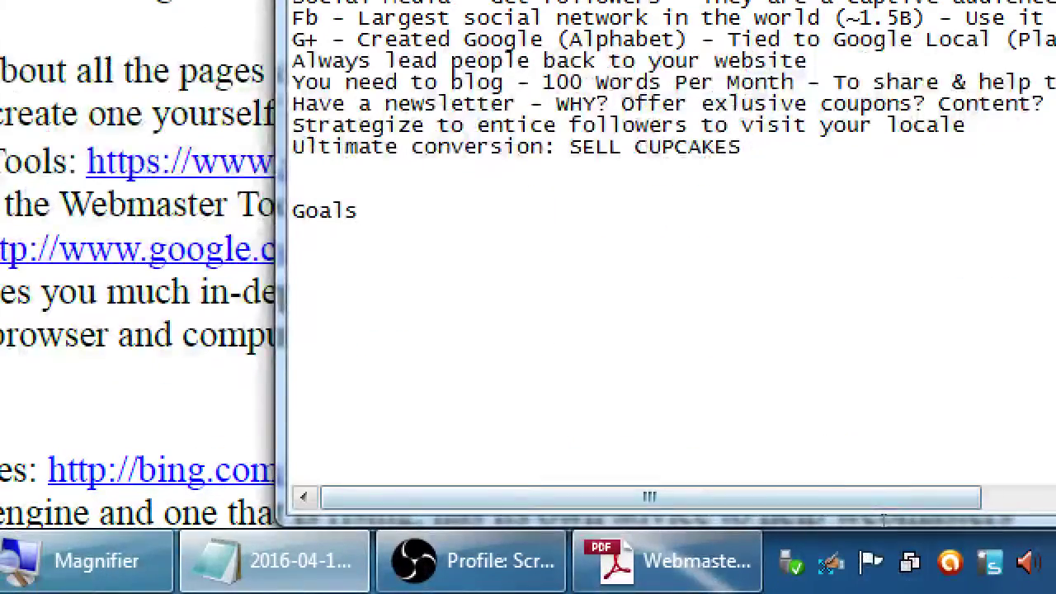
{"action": "type", "text": " for your A"}
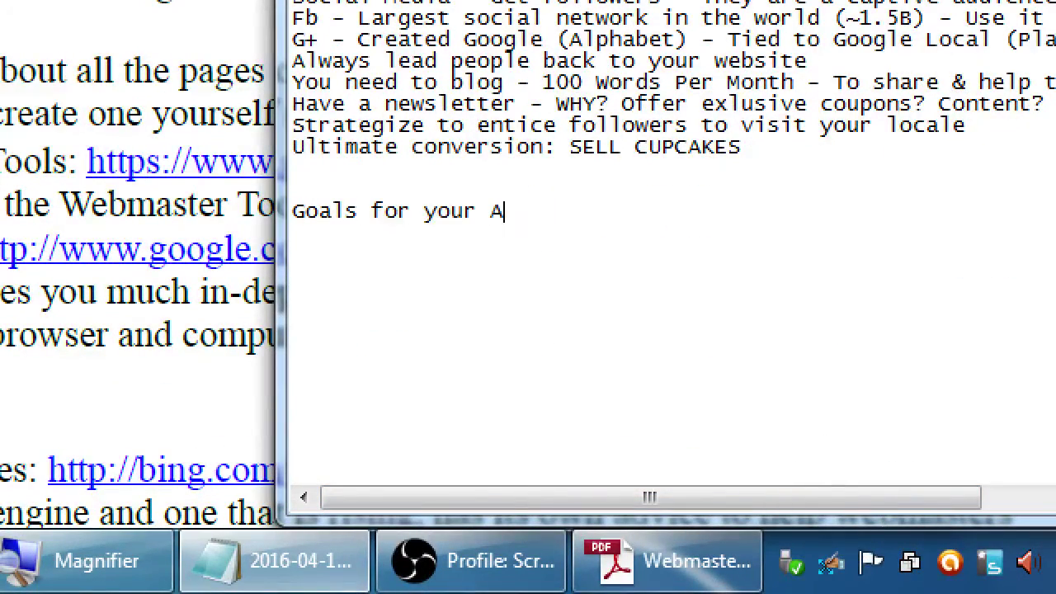
{"action": "type", "text": "nalytics Accounts"}
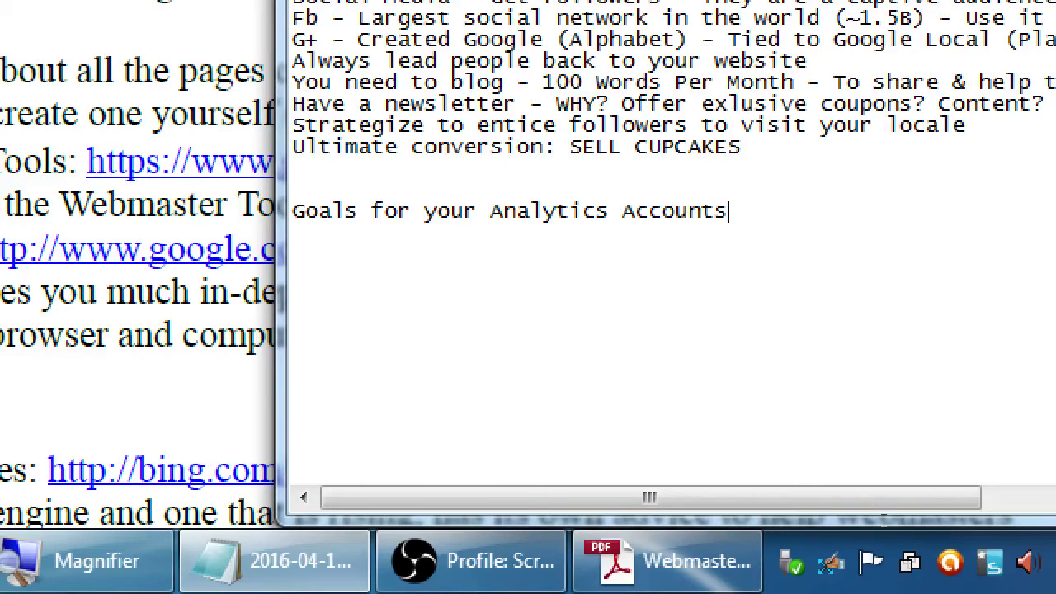
- Add the line "Check them (at least) once per month" under the Analytics goals heading
{"action": "key", "text": "Return"}
{"action": "type", "text": "Check them at"}
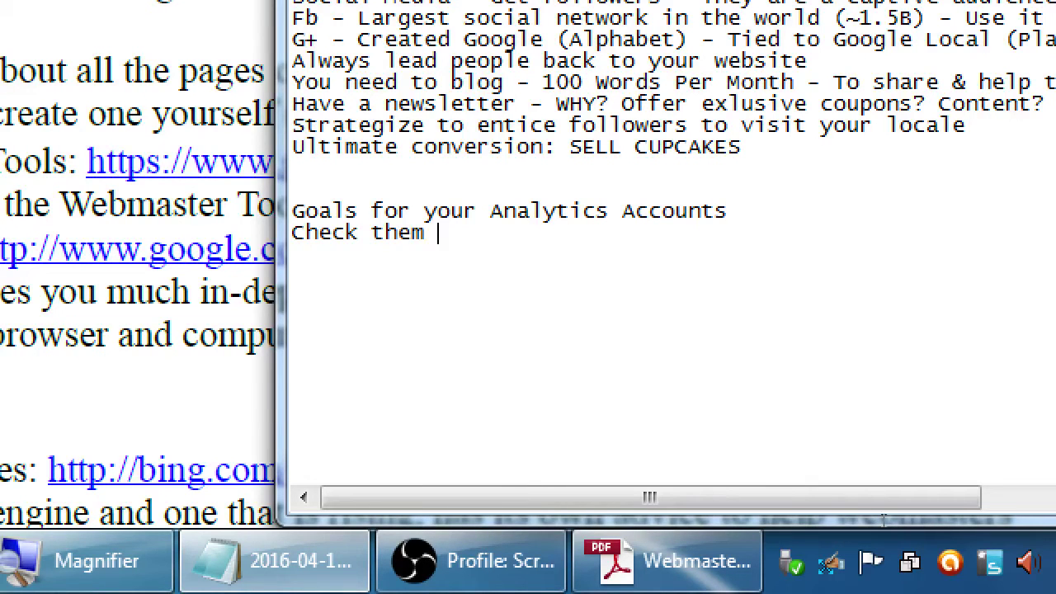
{"action": "key", "text": "BackSpace"}
{"action": "key", "text": "BackSpace"}
{"action": "type", "text": "(at least) once per m"}
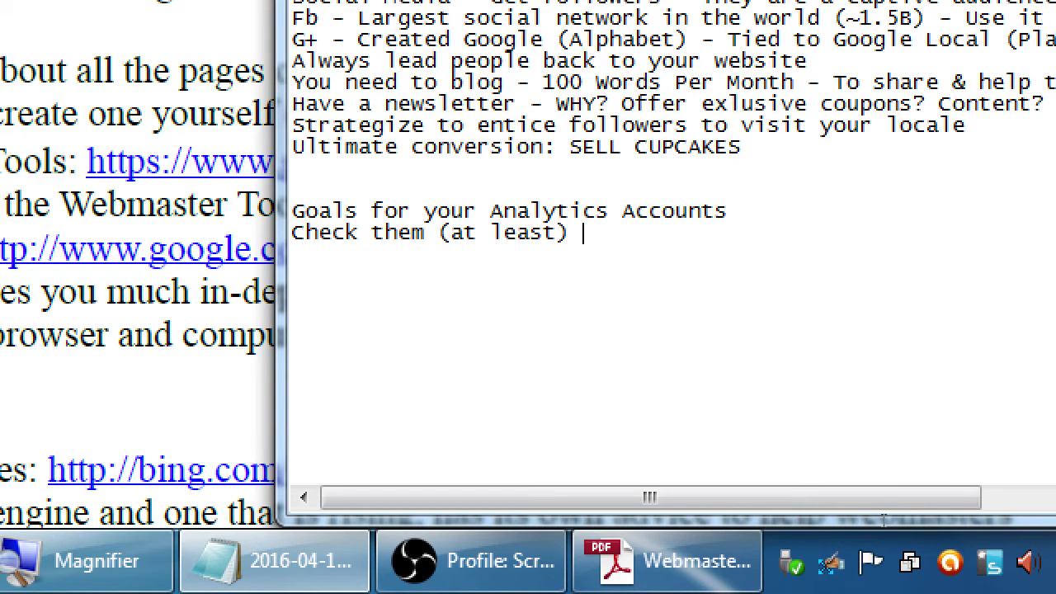
{"action": "type", "text": "onth"}
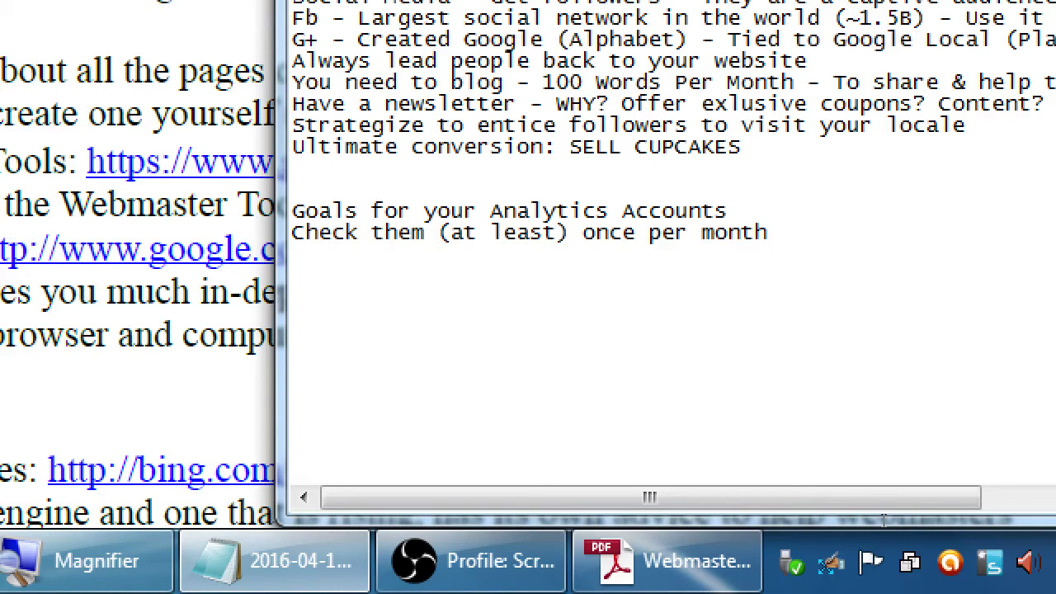
- Add the line "Work with your Positive traffice" below the once-per-month line
{"action": "key", "text": "Return"}
{"action": "type", "text": "Work with your pos"}
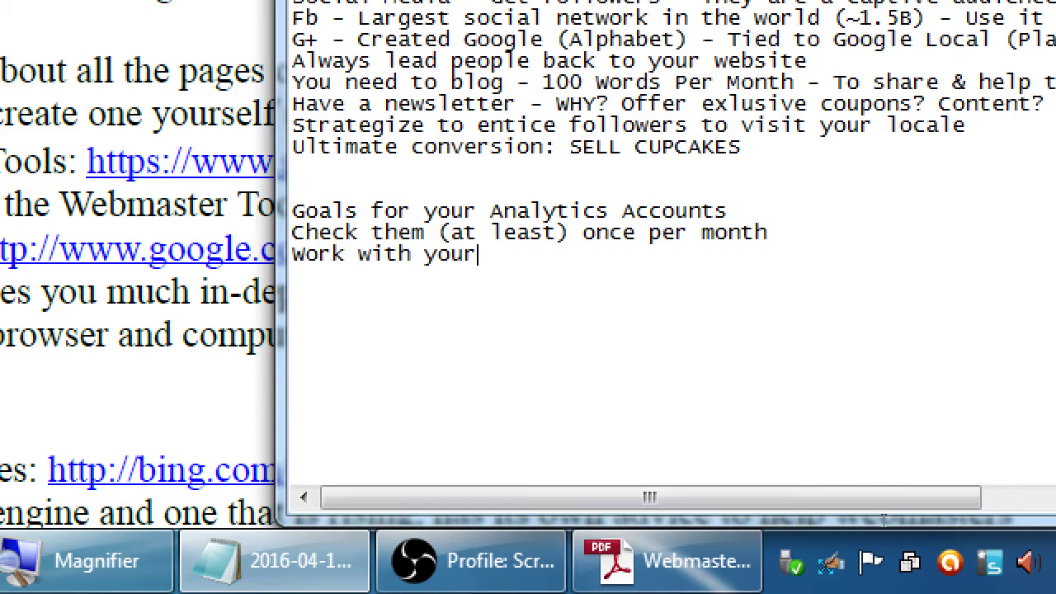
{"action": "key", "text": "BackSpace"}
{"action": "key", "text": "BackSpace"}
{"action": "key", "text": "BackSpace"}
{"action": "type", "text": "Positive "}
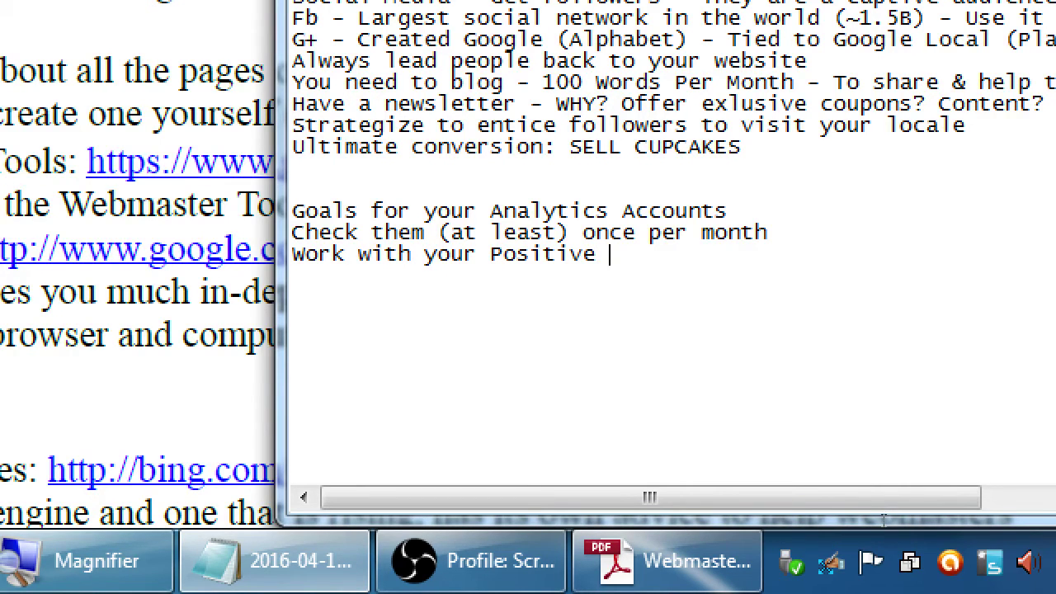
{"action": "type", "text": "traffice"}
- Add the line "Disavow your Negative" at the end of the Analytics goals
{"action": "key", "text": "Return"}
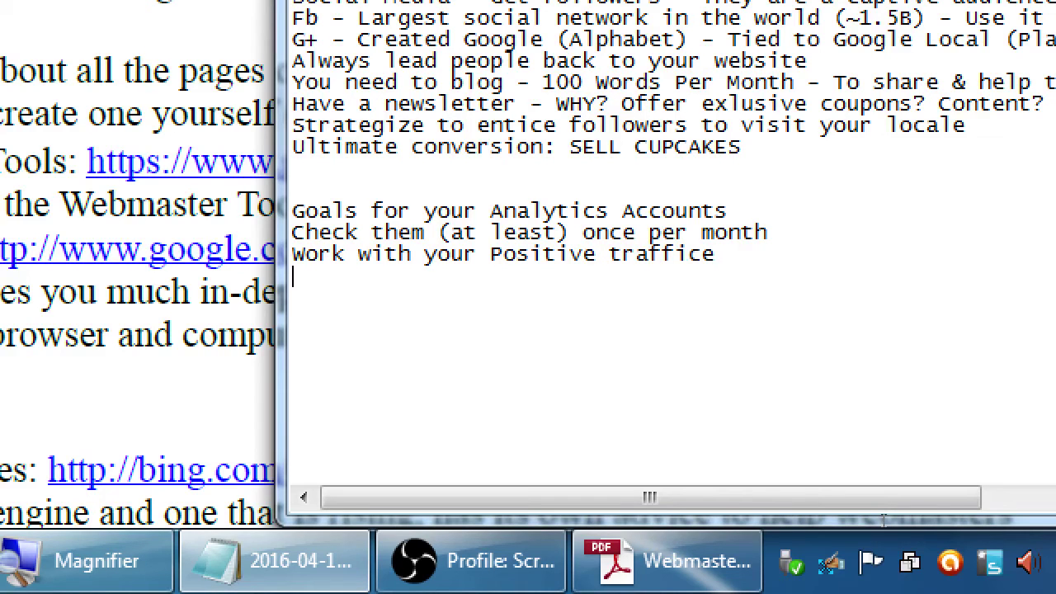
{"action": "type", "text": "Disavow your "}
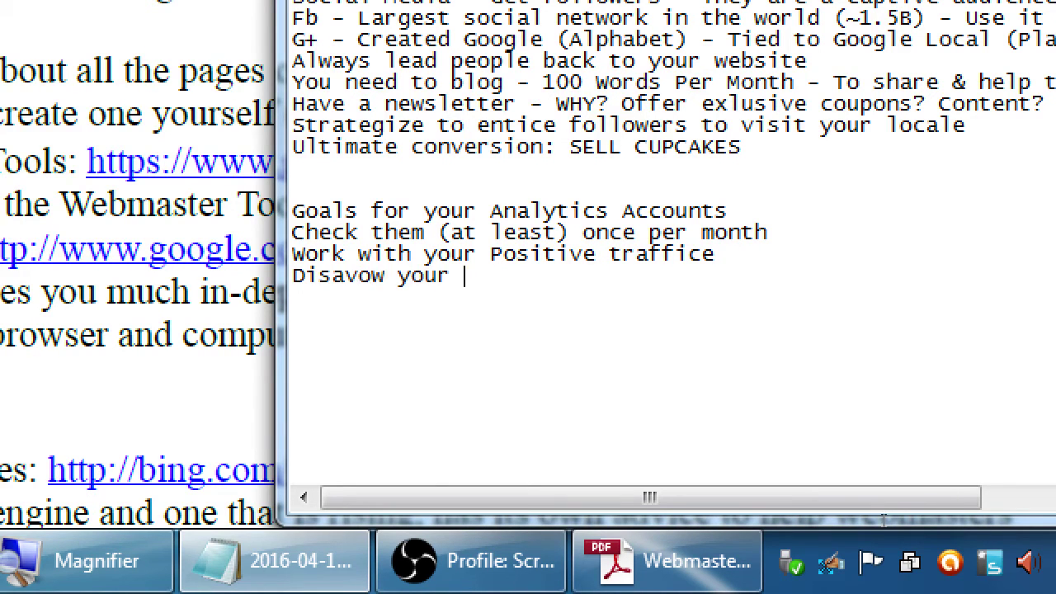
{"action": "type", "text": "Negative"}
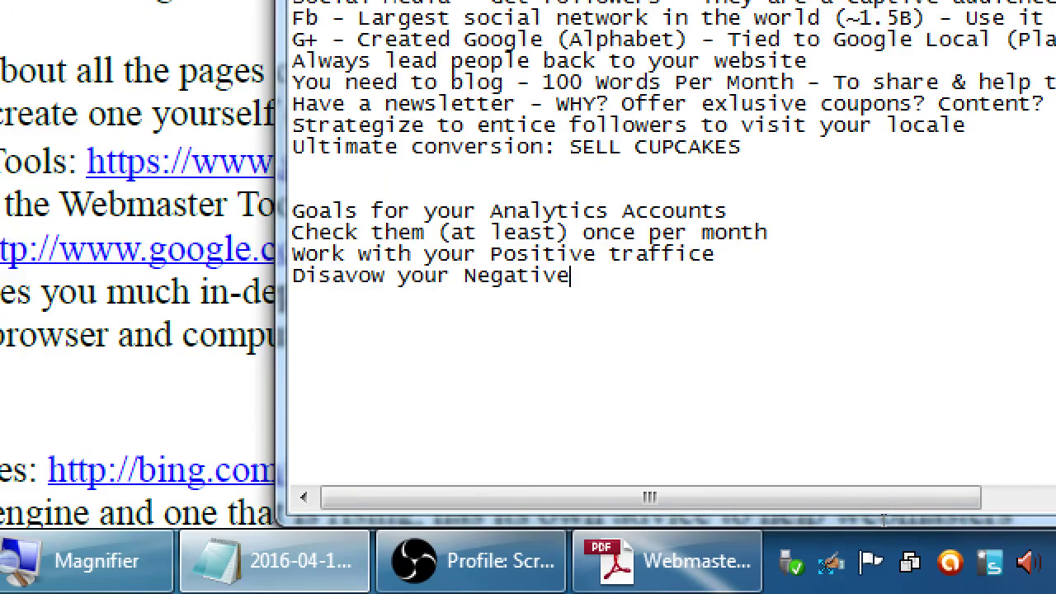
- Switch to the Webmaster Tools PDF and review the Bing Webmaster Tools section
{"action": "key", "text": "super+minus"}
{"action": "left_click", "coordinate": [337, 428]}
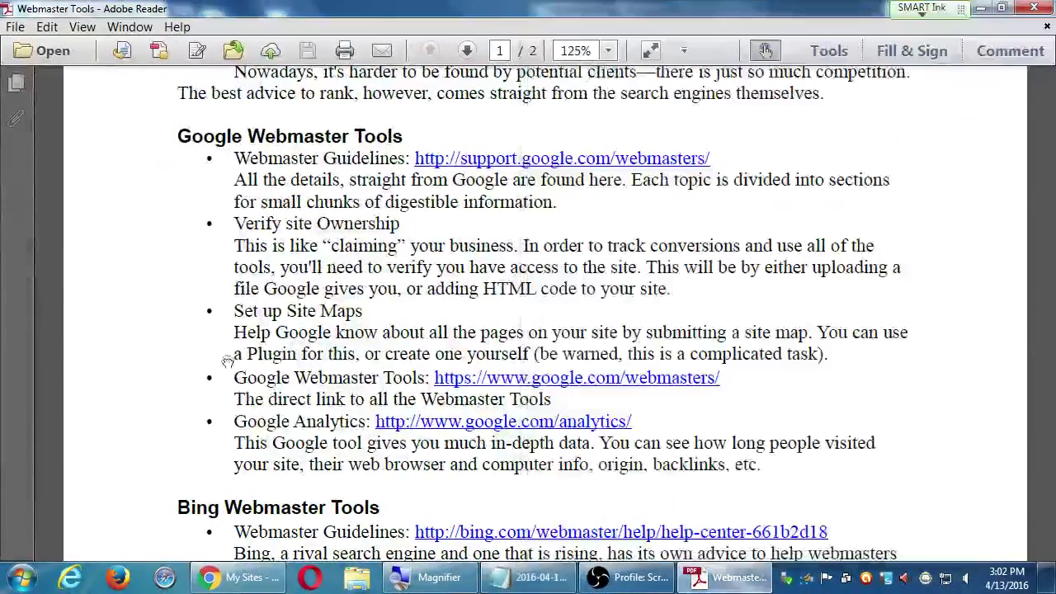
{"action": "scroll", "coordinate": [243, 176], "scroll_direction": "down", "scroll_amount": 10}
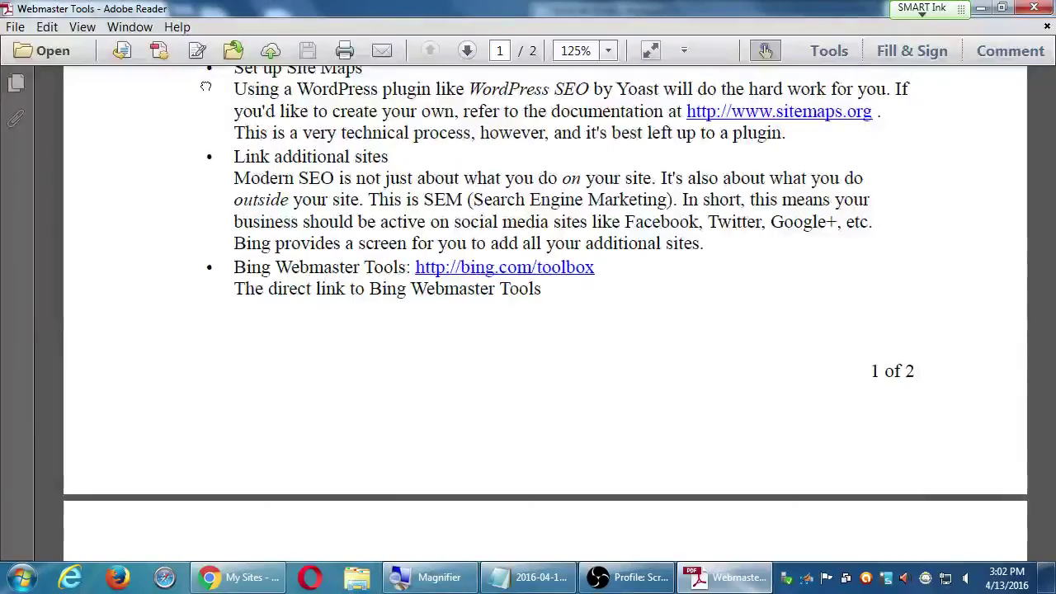
{"action": "scroll", "coordinate": [207, 88], "scroll_direction": "up", "scroll_amount": 6}
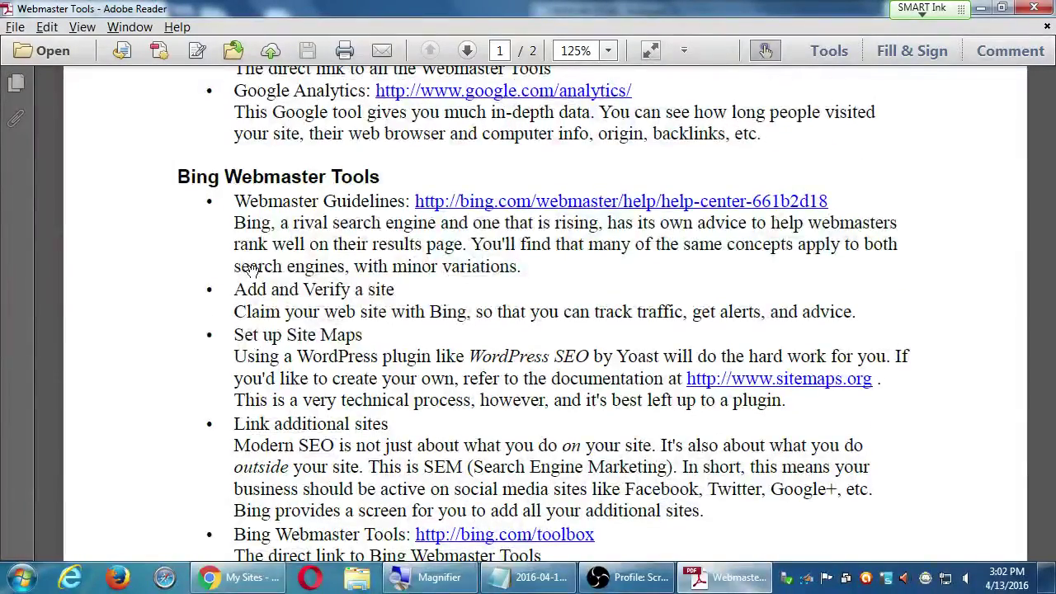
- Back in the Notepad notes, insert the word "Links" after "Disavow" in the last goal line and highlight "Disavow Links"
{"action": "key", "text": "alt+Tab"}
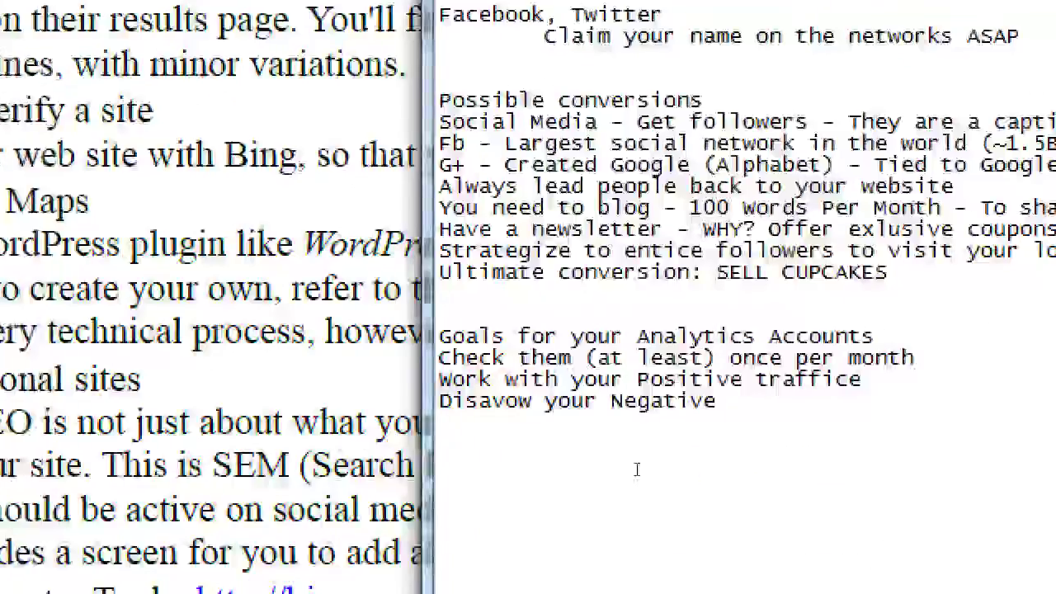
{"action": "key", "text": "Left"}
{"action": "key", "text": "Left"}
{"action": "key", "text": "Left"}
{"action": "key", "text": "Left"}
{"action": "key", "text": "Left"}
{"action": "key", "text": "Left"}
{"action": "key", "text": "Left"}
{"action": "key", "text": "Left"}
{"action": "key", "text": "Left"}
{"action": "key", "text": "Left"}
{"action": "key", "text": "Left"}
{"action": "key", "text": "Left"}
{"action": "key", "text": "Left"}
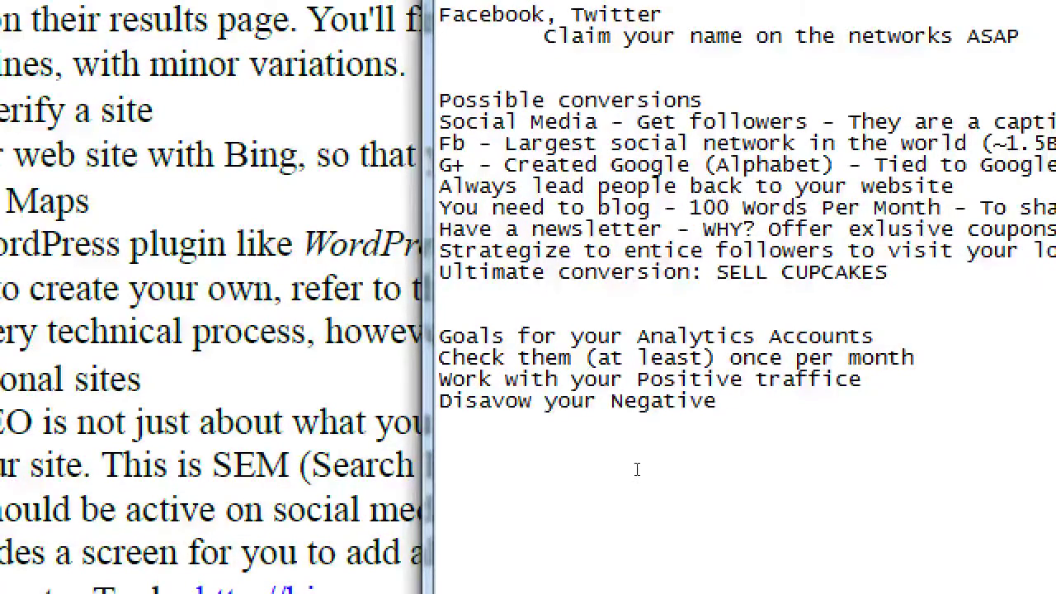
{"action": "type", "text": "Links"}
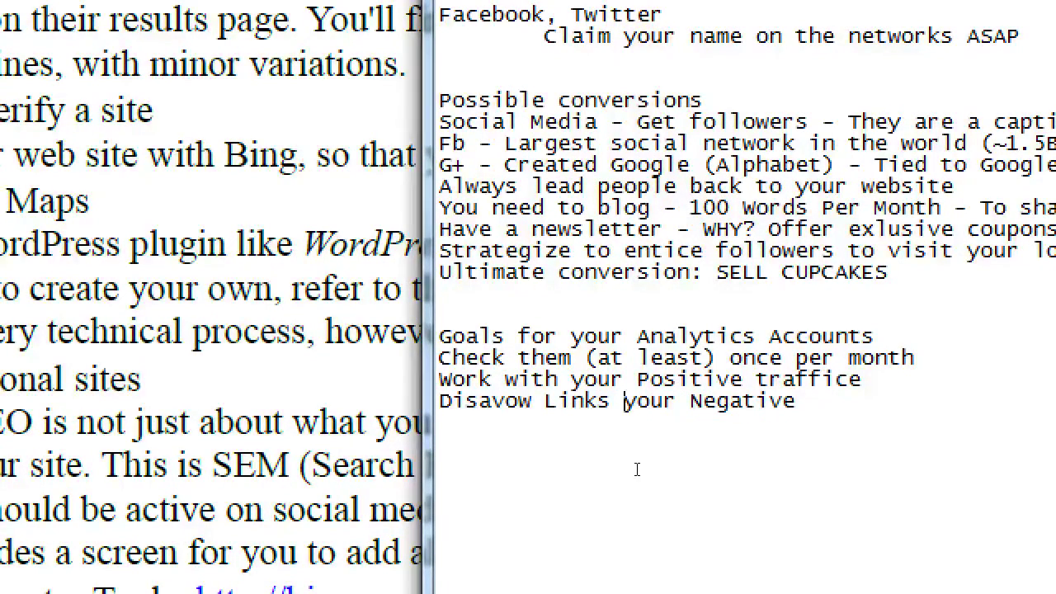
{"action": "key", "text": "Left"}
{"action": "key", "text": "shift+Home"}
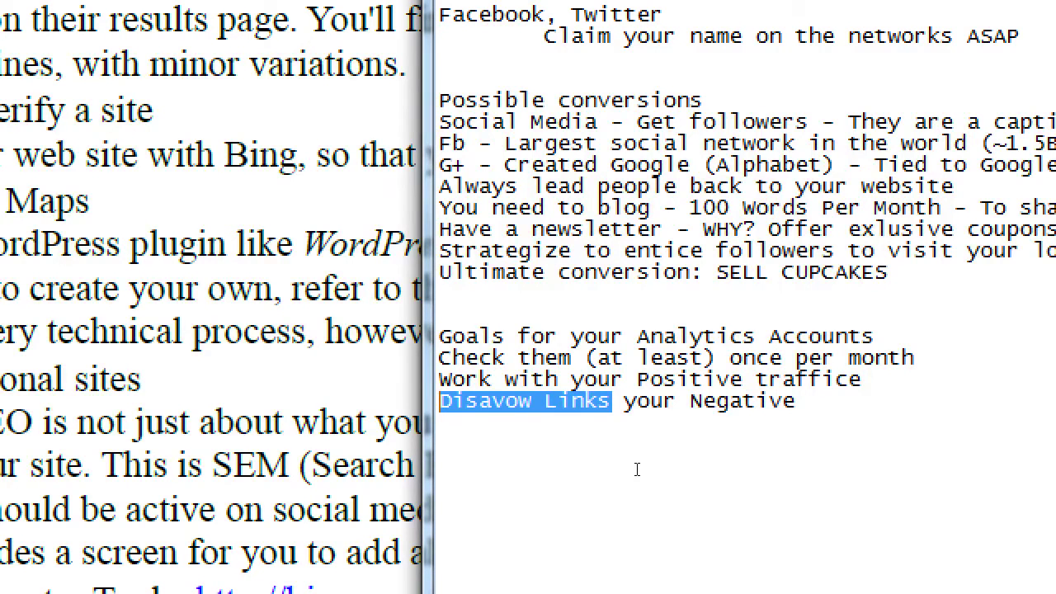
- Indent the Positive traffic and Disavow Links goal lines by one tab each
{"action": "key", "text": "Up"}
{"action": "key", "text": "Tab"}
{"action": "key", "text": "Down"}
{"action": "key", "text": "Home"}
{"action": "key", "text": "Tab"}
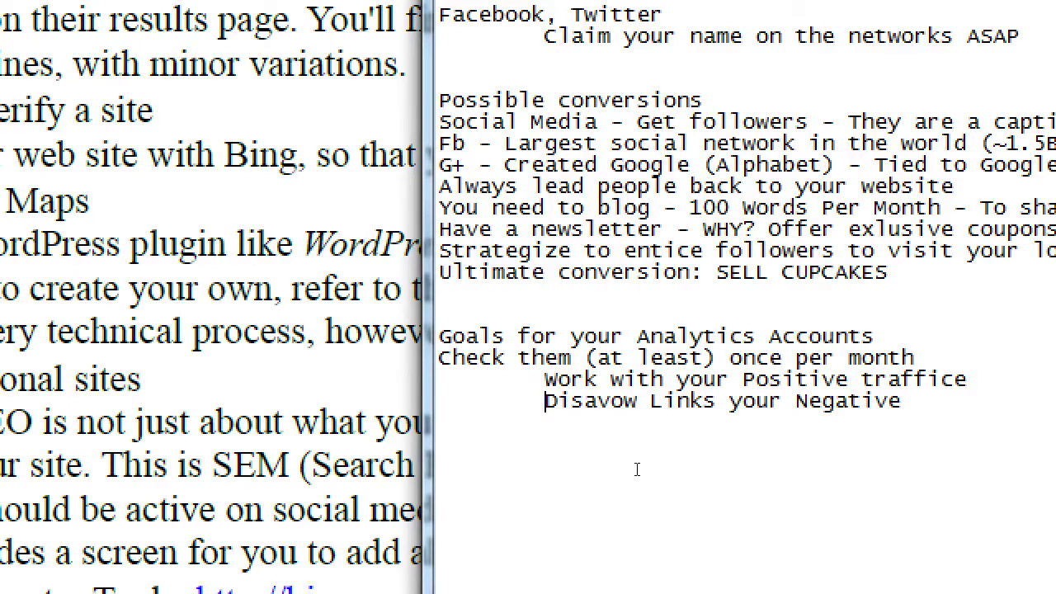
- Add the line "Form strategies" at the end of the goals and remove the indents from the two lines above it
{"action": "key", "text": "End"}
{"action": "key", "text": "Return"}
{"action": "type", "text": "Form"}
{"action": "key", "text": "Up"}
{"action": "key", "text": "BackSpace"}
{"action": "key", "text": "Up"}
{"action": "key", "text": "Delete"}
{"action": "left_click", "coordinate": [636, 469]}
{"action": "type", "text": "strate"}
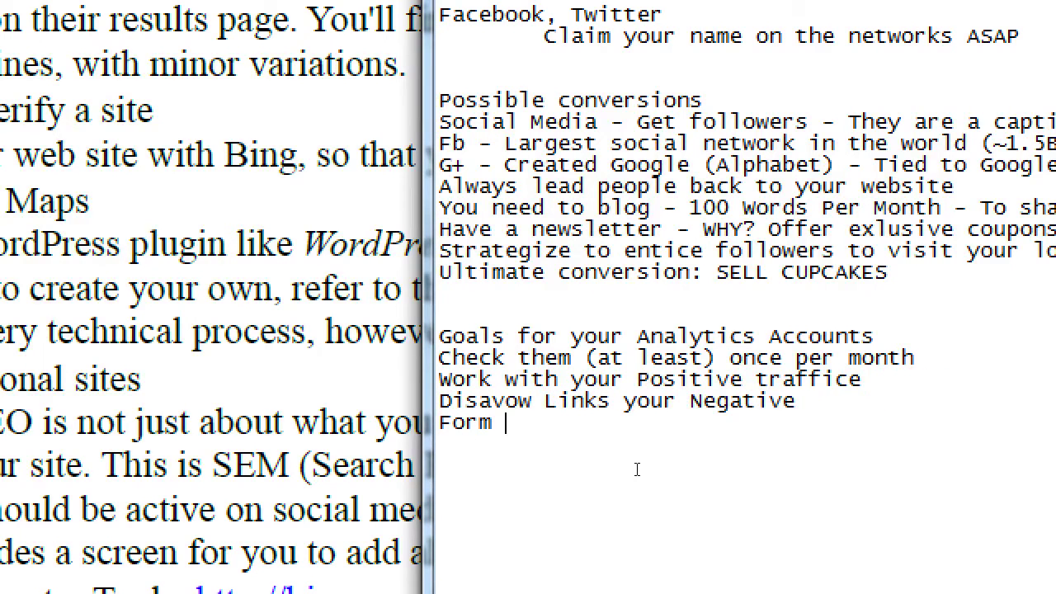
{"action": "type", "text": "g"}
{"action": "key", "text": "BackSpace"}
{"action": "type", "text": "tegies"}
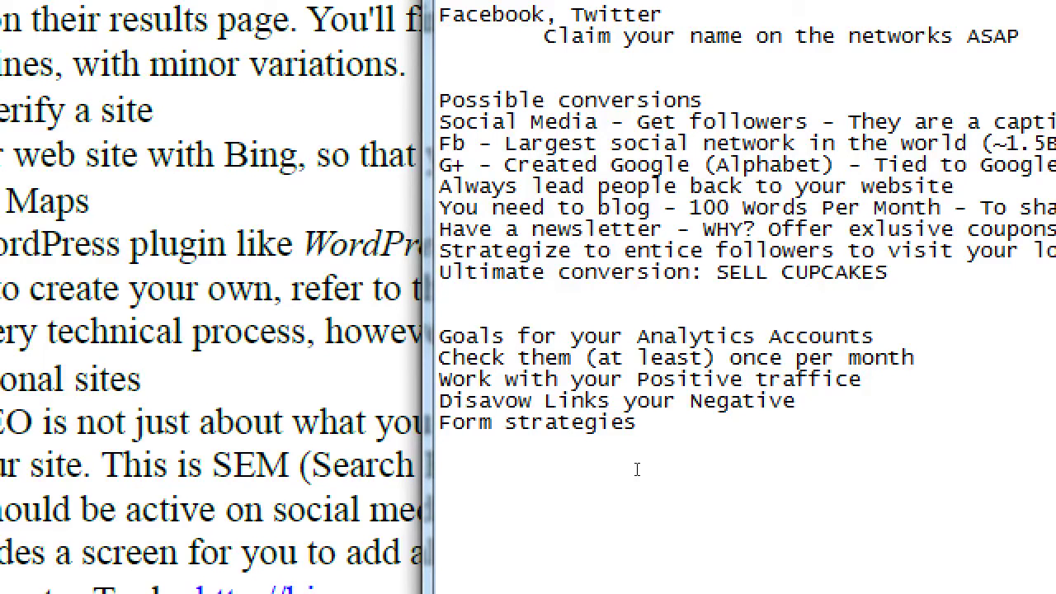
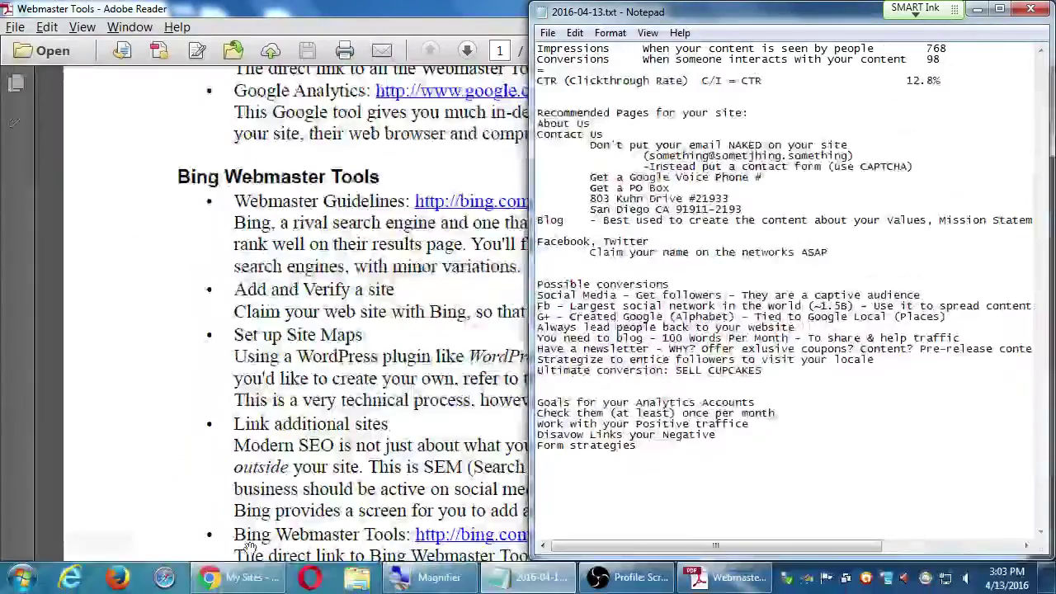
- Switch back to Chrome and the Bing Webmaster My Sites page
{"action": "left_click", "coordinate": [239, 578]}
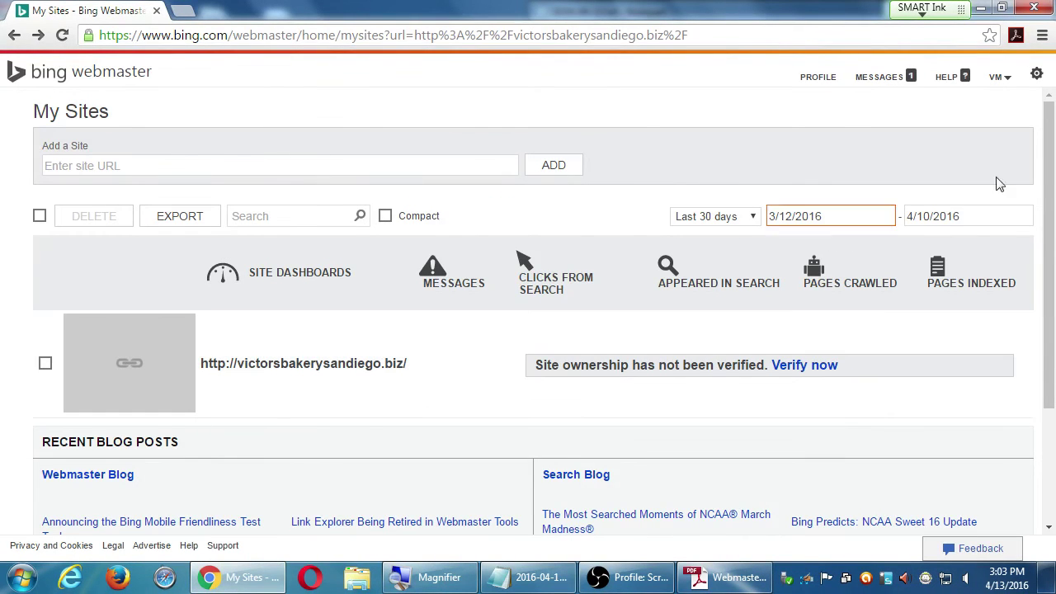
- Sign out of Bing Webmaster Tools and load google.com/webmasters in the same browser tab
{"action": "left_click", "coordinate": [1008, 96]}
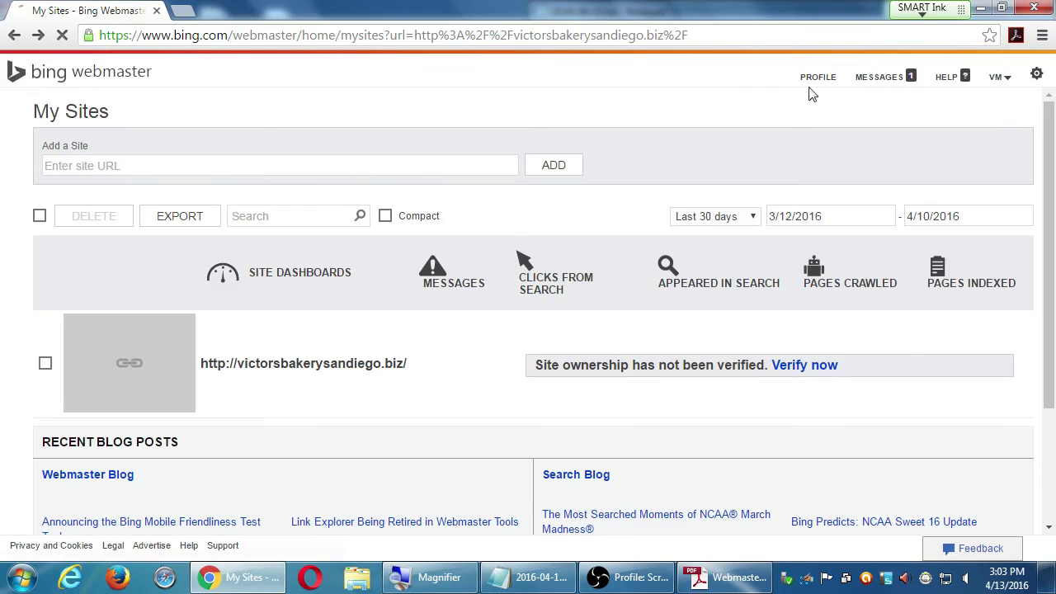
{"action": "left_click", "coordinate": [221, 42]}
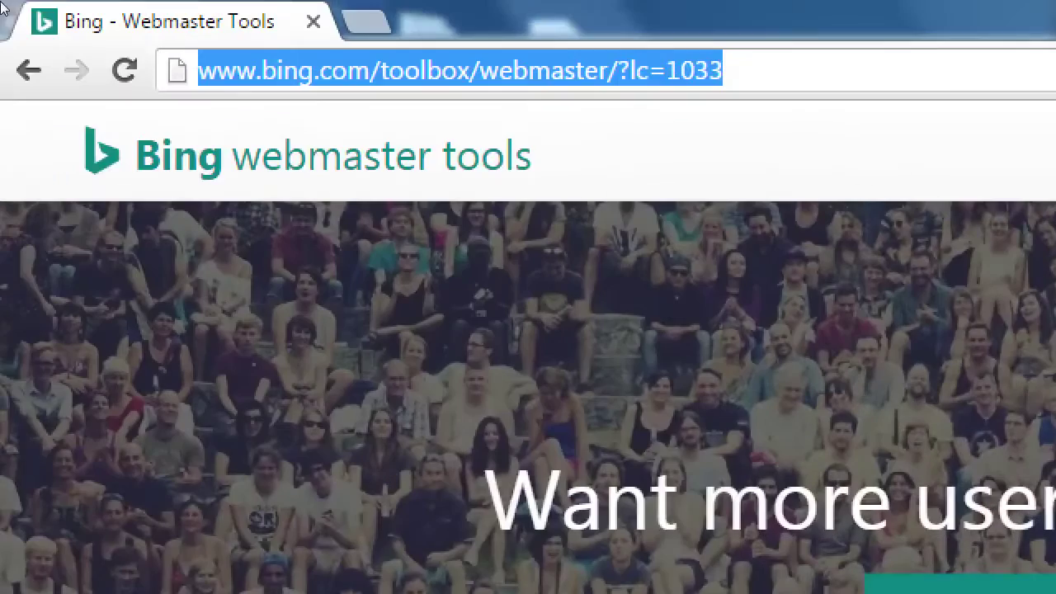
{"action": "type", "text": "we"}
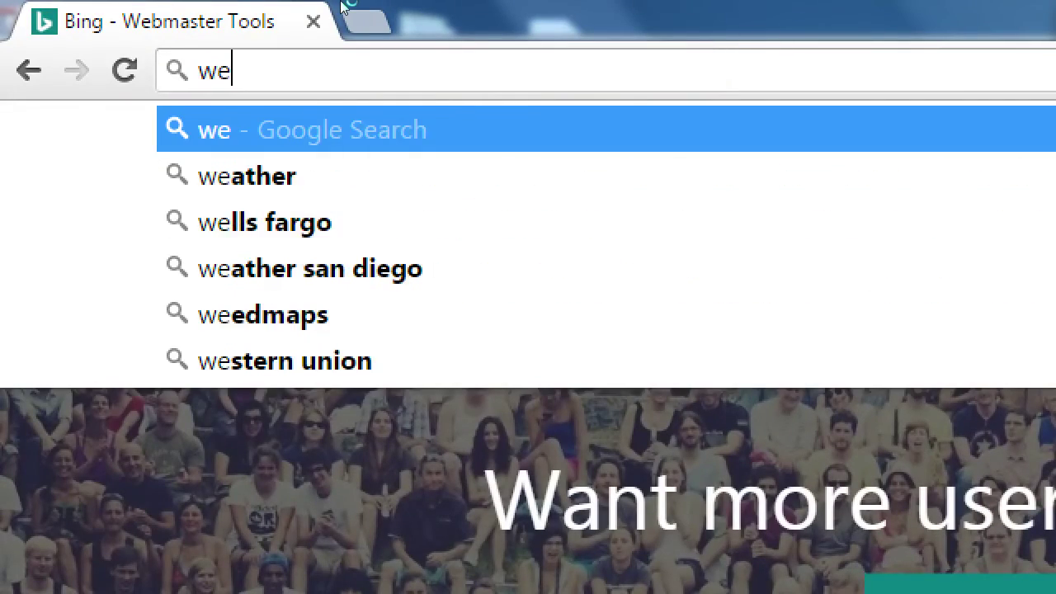
{"action": "key", "text": "BackSpace"}
{"action": "key", "text": "BackSpace"}
{"action": "type", "text": "google.com/webmasters"}
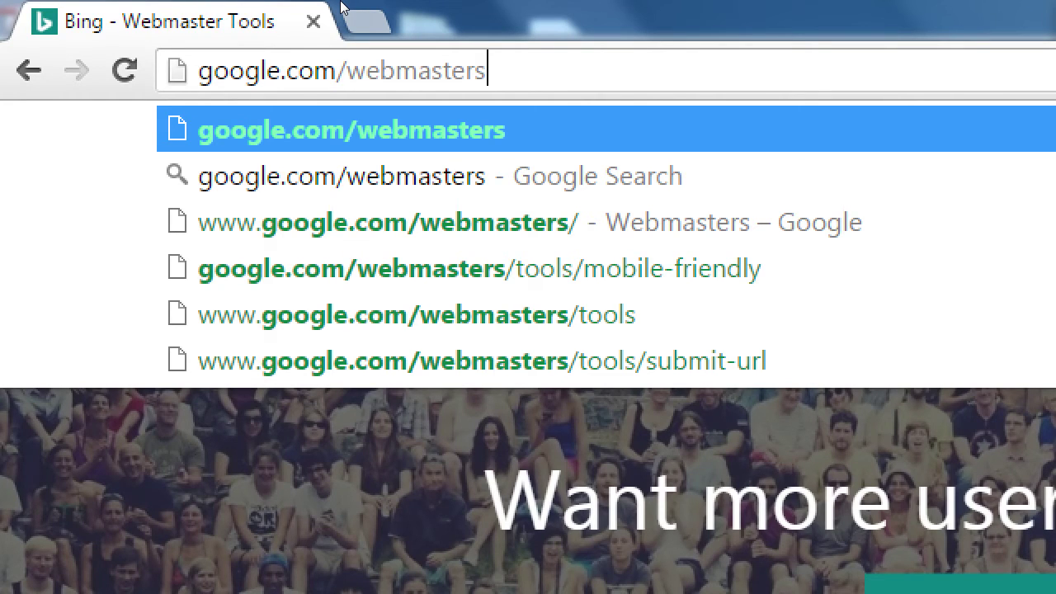
{"action": "key", "text": "Return"}
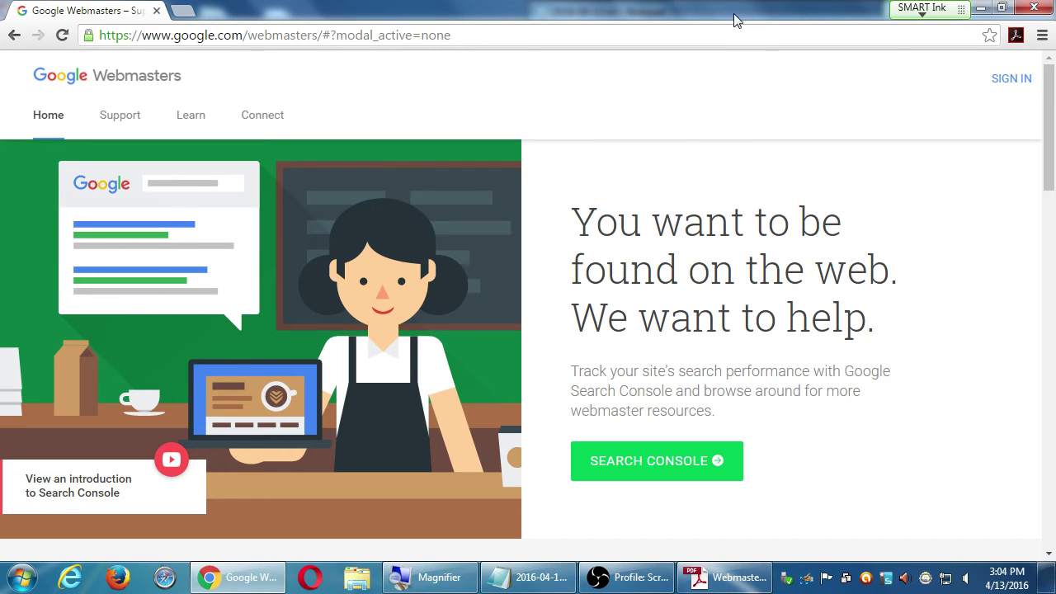
- Look over the Google Webmasters home page and open its sign-in form for Search Console
{"action": "scroll", "coordinate": [726, 124], "scroll_direction": "down", "scroll_amount": 3}
{"action": "scroll", "coordinate": [725, 240], "scroll_direction": "down", "scroll_amount": 2}
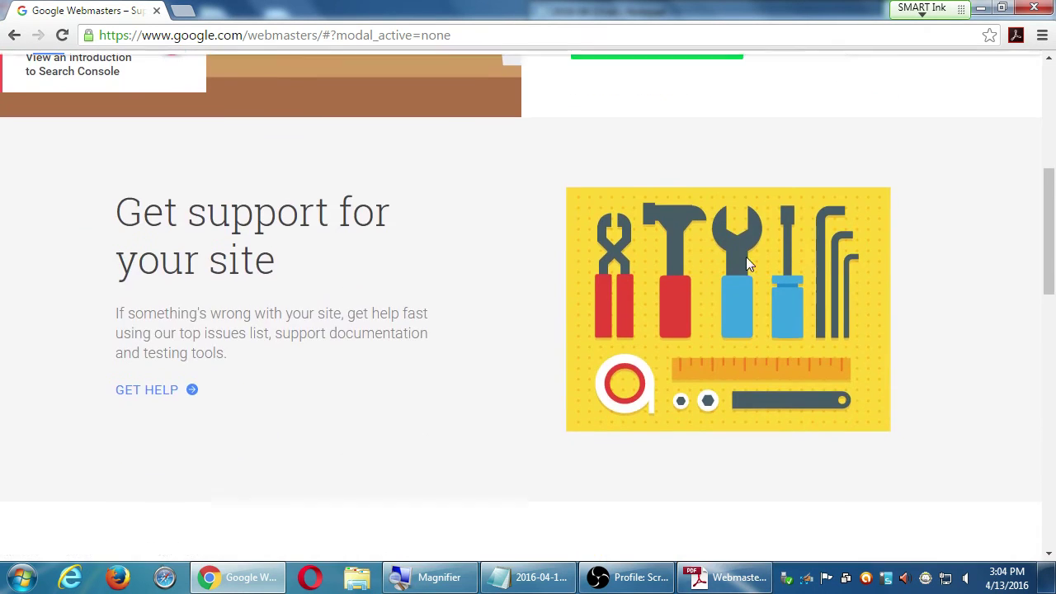
{"action": "scroll", "coordinate": [745, 257], "scroll_direction": "up", "scroll_amount": 5}
{"action": "scroll", "coordinate": [822, 257], "scroll_direction": "up", "scroll_amount": 1}
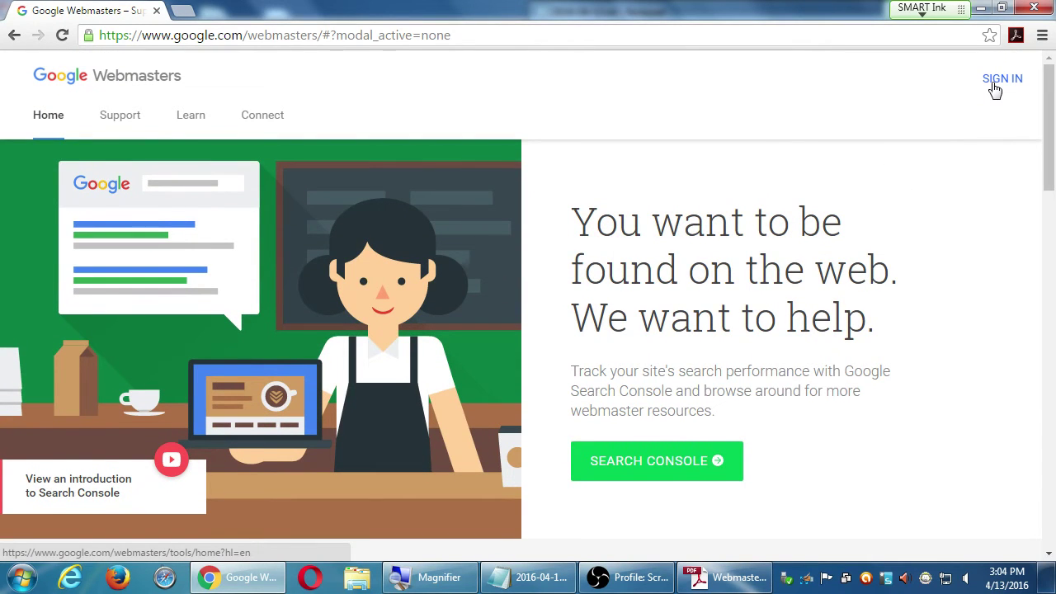
{"action": "left_click", "coordinate": [994, 85]}
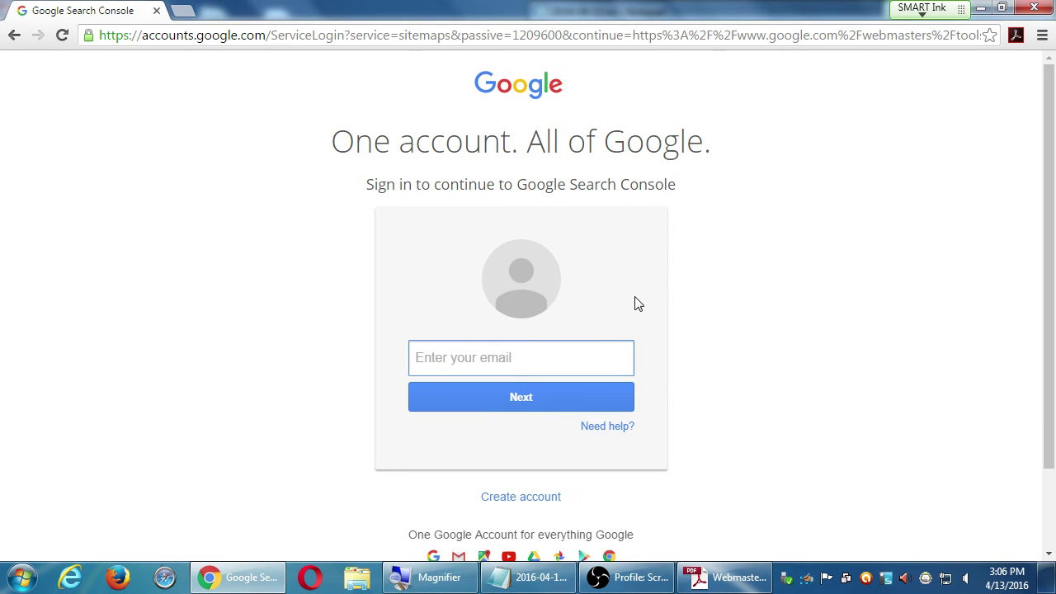
- Tile Chrome beside the Notepad notes, bring up the Open Broadcaster Software window, and return to Search Console in Chrome
{"action": "key", "text": "super+Left"}
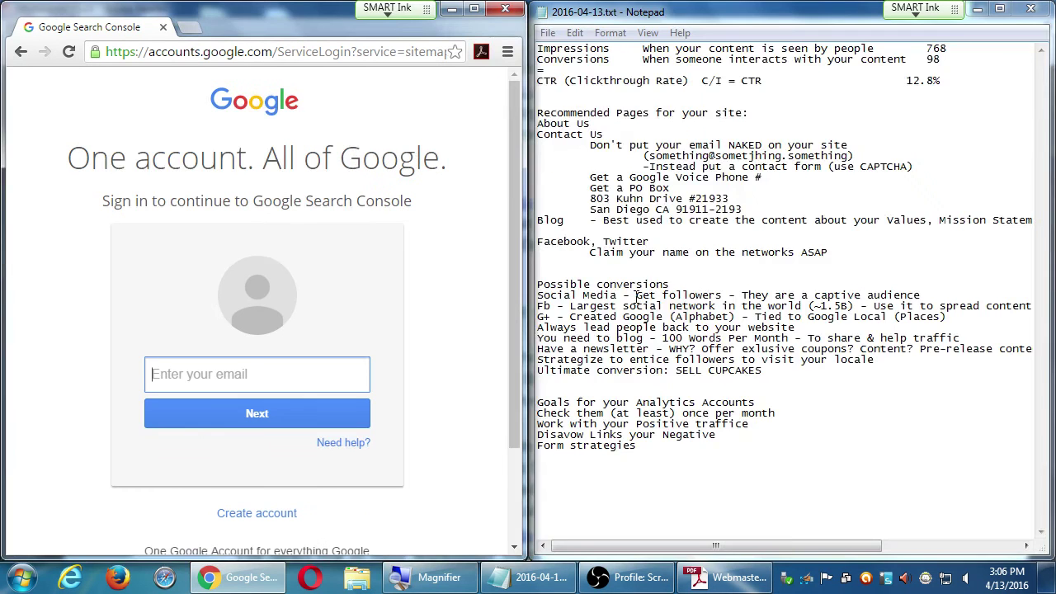
{"action": "left_click", "coordinate": [633, 572]}
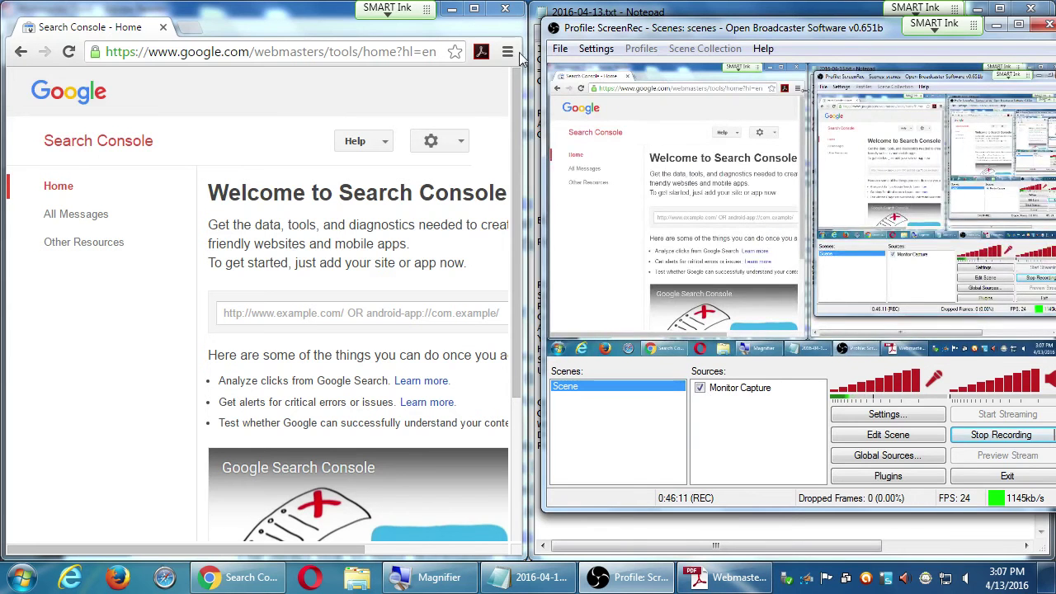
{"action": "left_click", "coordinate": [485, 12]}
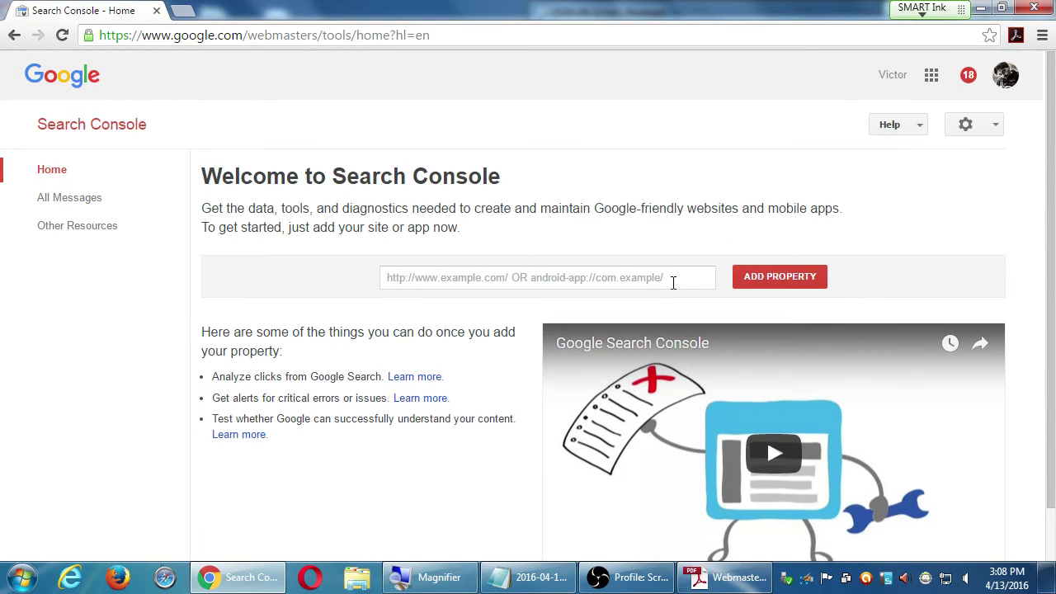
- Switch to the Notepad notes and add the heading "When adding a site to Google Search Console:" below the analytics goals, separated by blank lines
{"action": "left_click", "coordinate": [540, 587]}
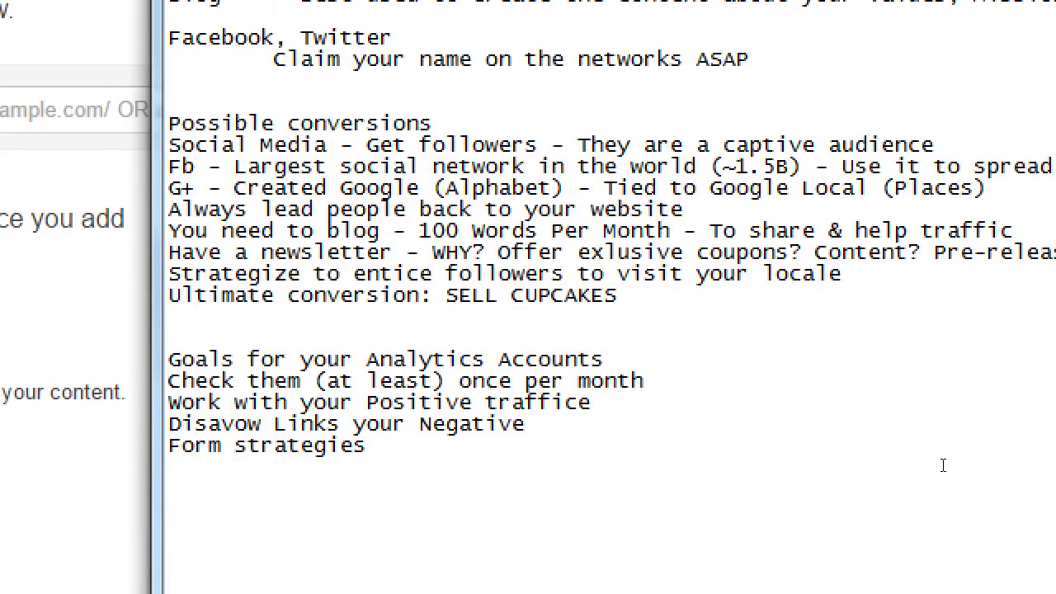
{"action": "key", "text": "Return"}
{"action": "key", "text": "Return"}
{"action": "key", "text": "Return"}
{"action": "type", "text": "When adding a"}
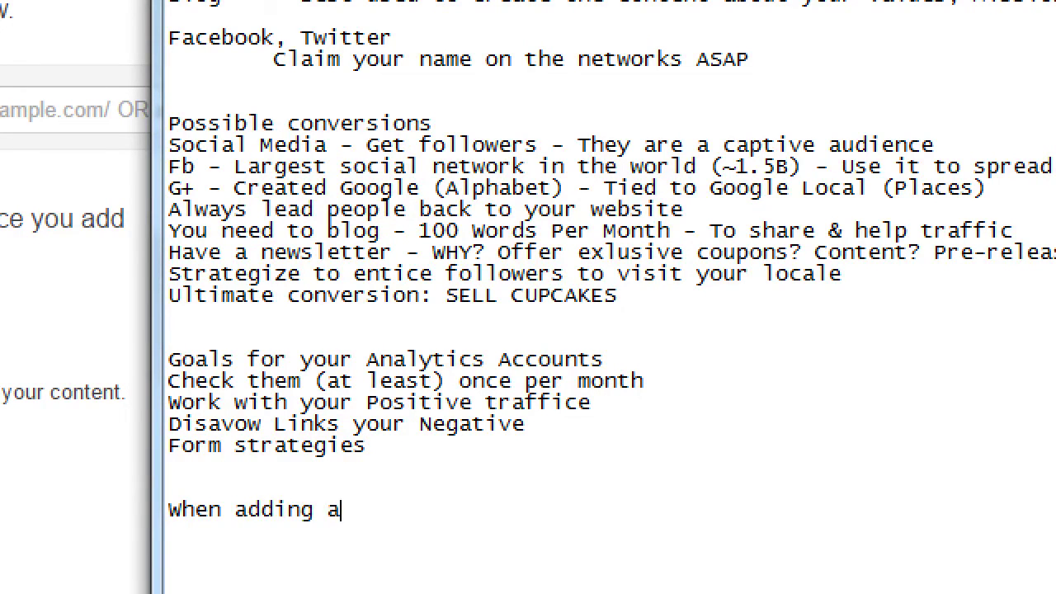
{"action": "type", "text": " site to Google Search C"}
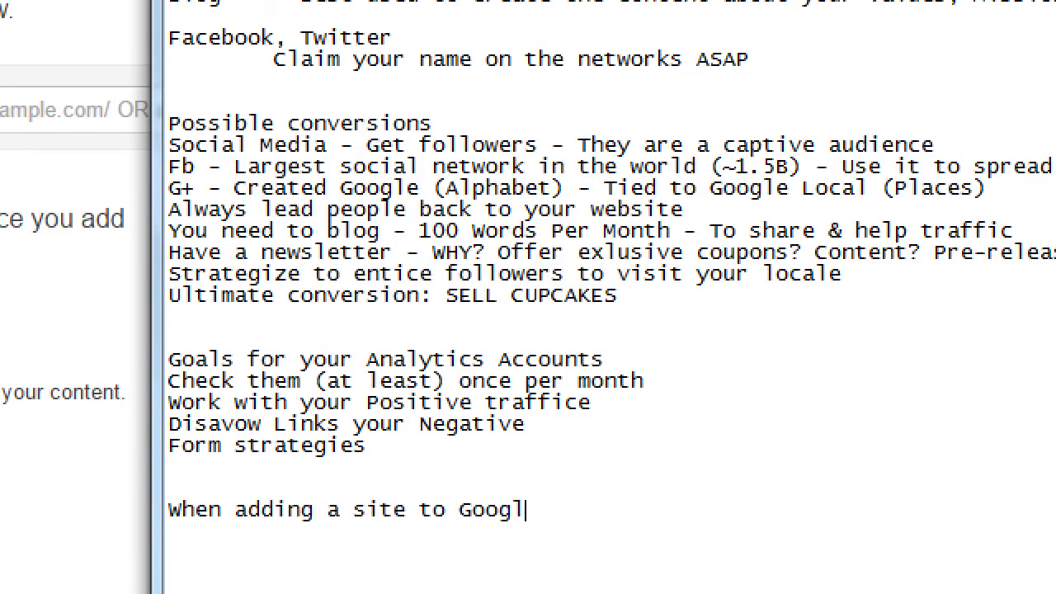
{"action": "type", "text": "onsole"}
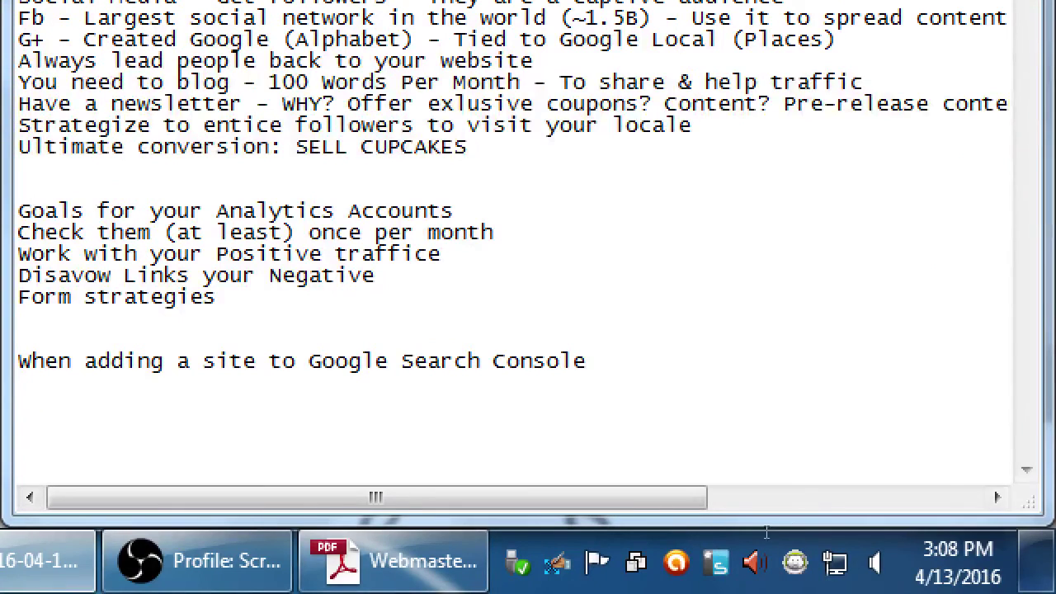
{"action": "type", "text": ":"}
{"action": "key", "text": "Return"}
{"action": "type", "text": "www.vic"}
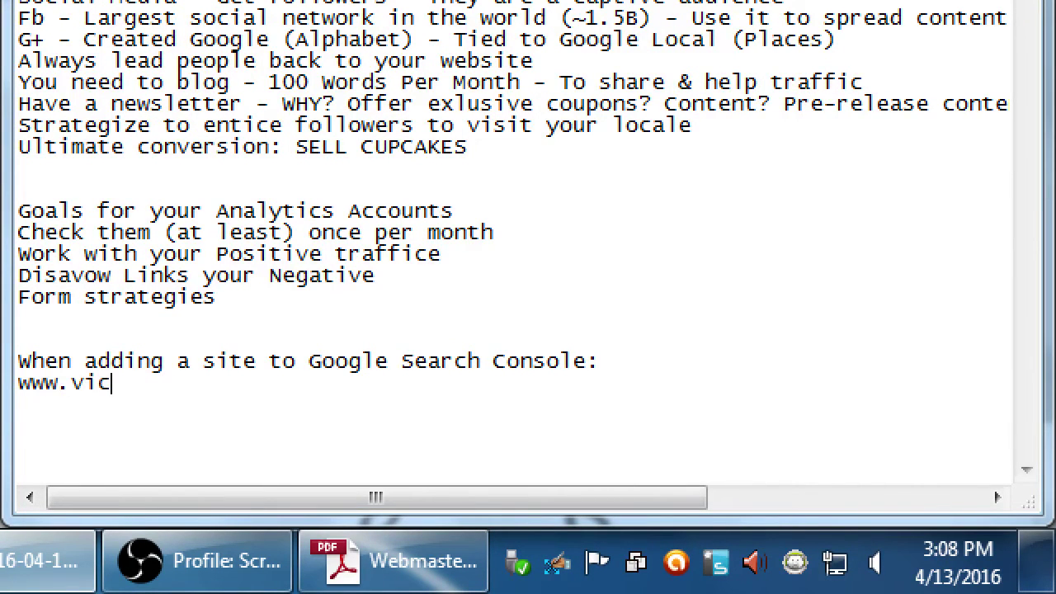
{"action": "type", "text": "tor.com"}
{"action": "key", "text": "Return"}
{"action": "type", "text": "victor."}
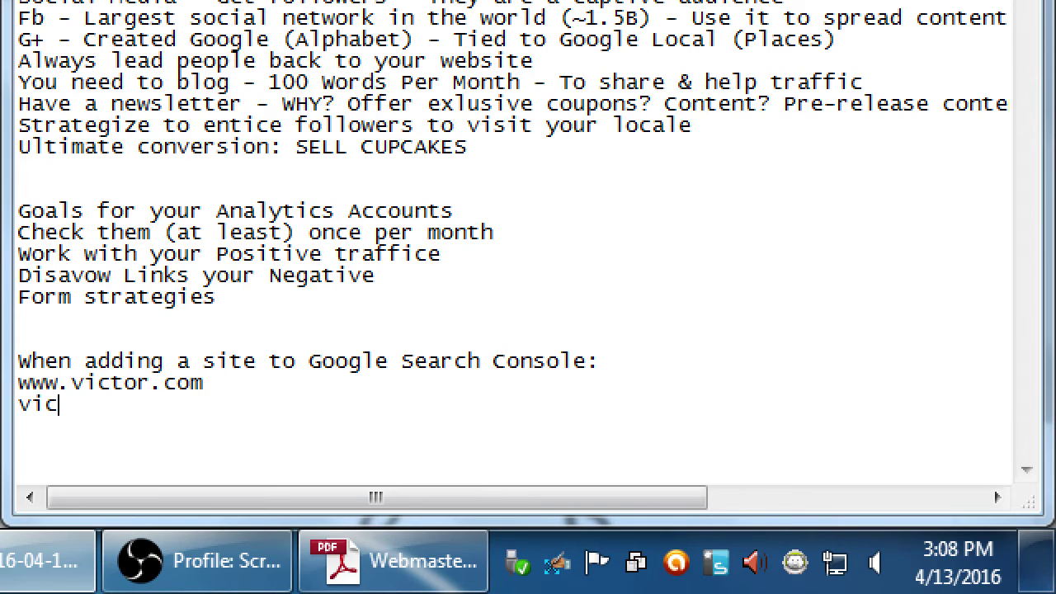
{"action": "type", "text": "com"}
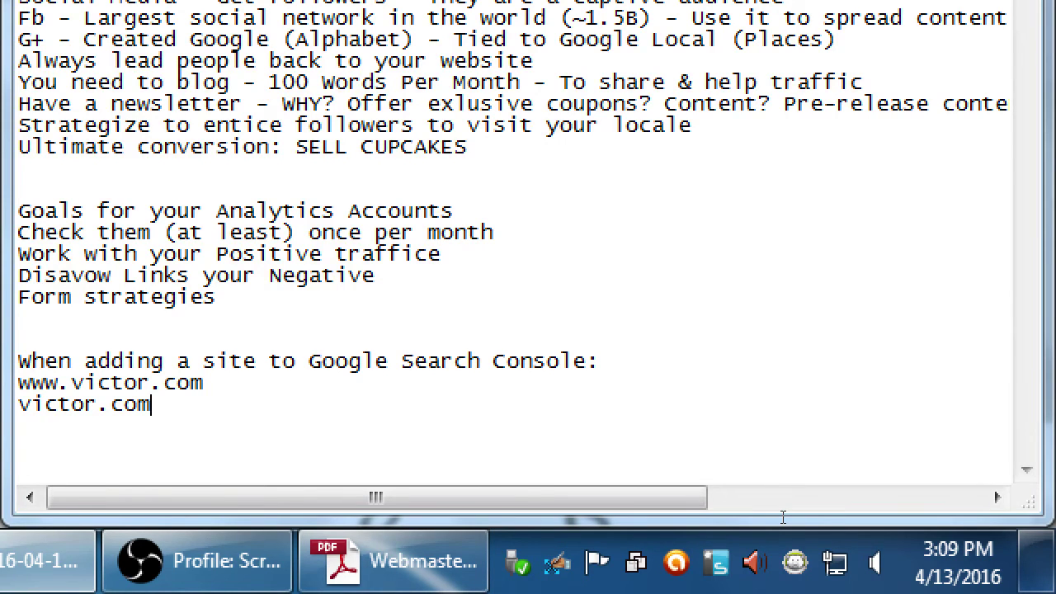
{"action": "key", "text": "Return"}
{"action": "type", "text": "http://victor"}
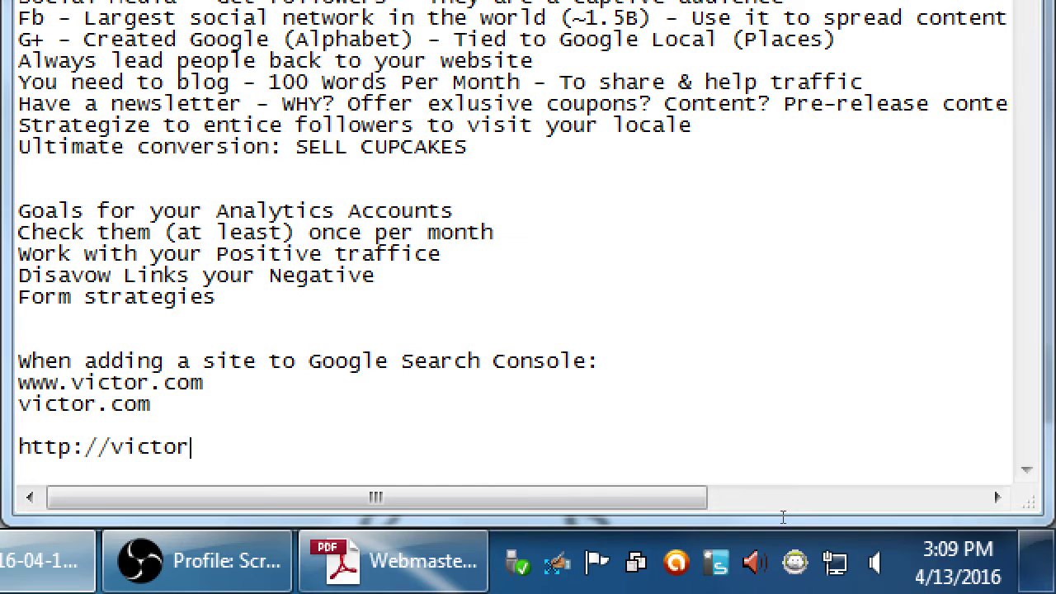
{"action": "key", "text": "Return"}
{"action": "type", "text": "https:/victor.com"}
{"action": "key", "text": "Up"}
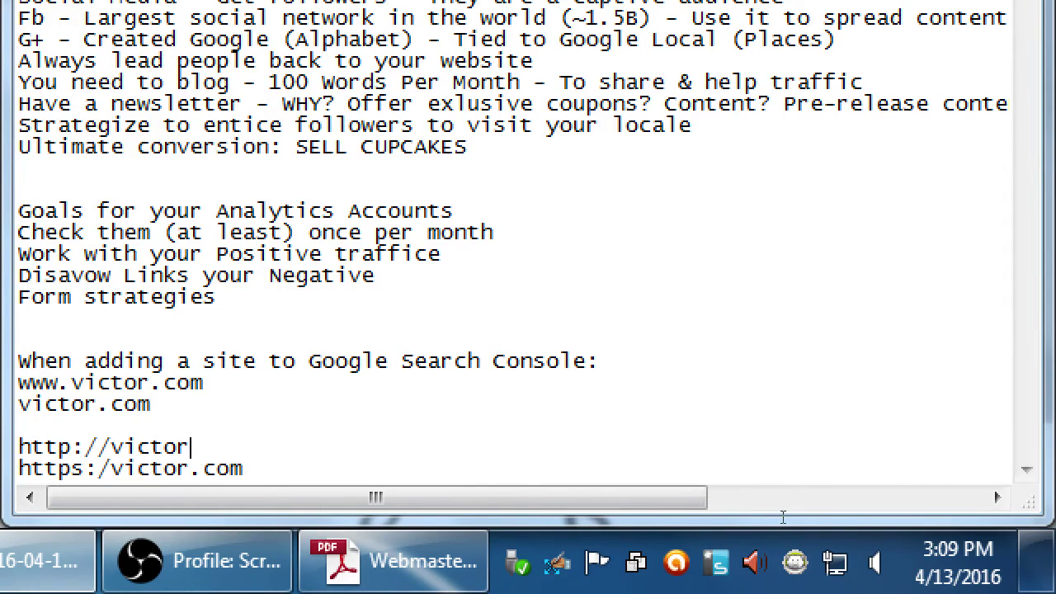
{"action": "type", "text": ".com"}
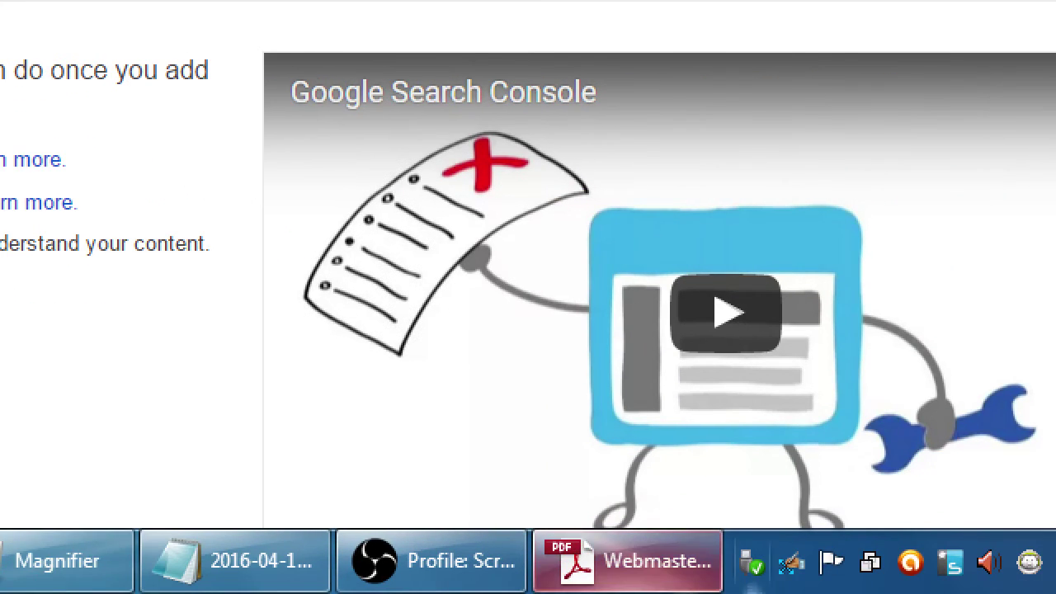
- Return to the Notepad notes and append "- Not free SSL Certificate" to the https address line
{"action": "left_click", "coordinate": [235, 561]}
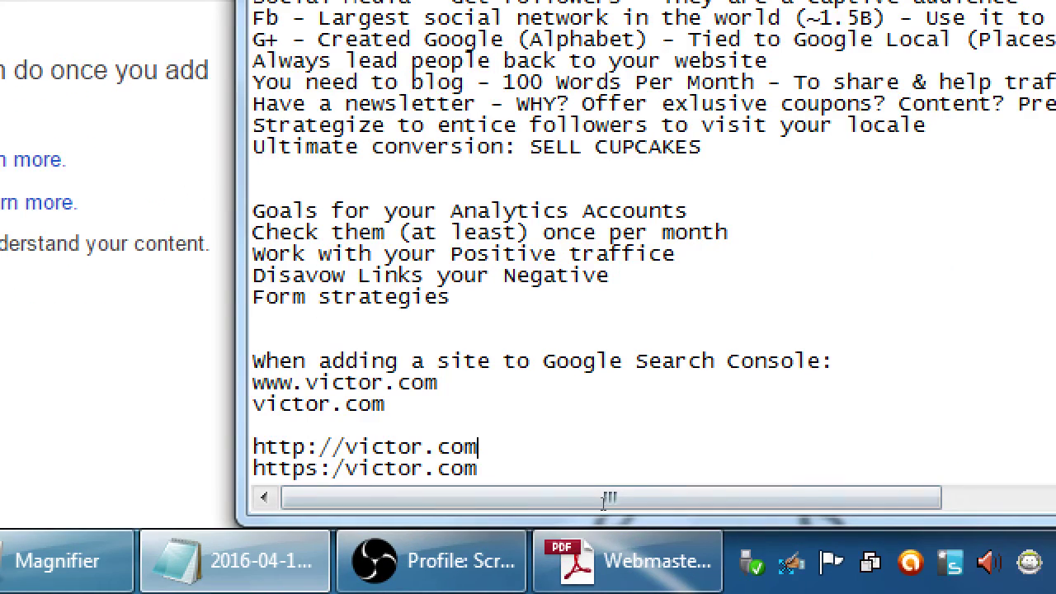
{"action": "key", "text": "Up"}
{"action": "key", "text": "Up"}
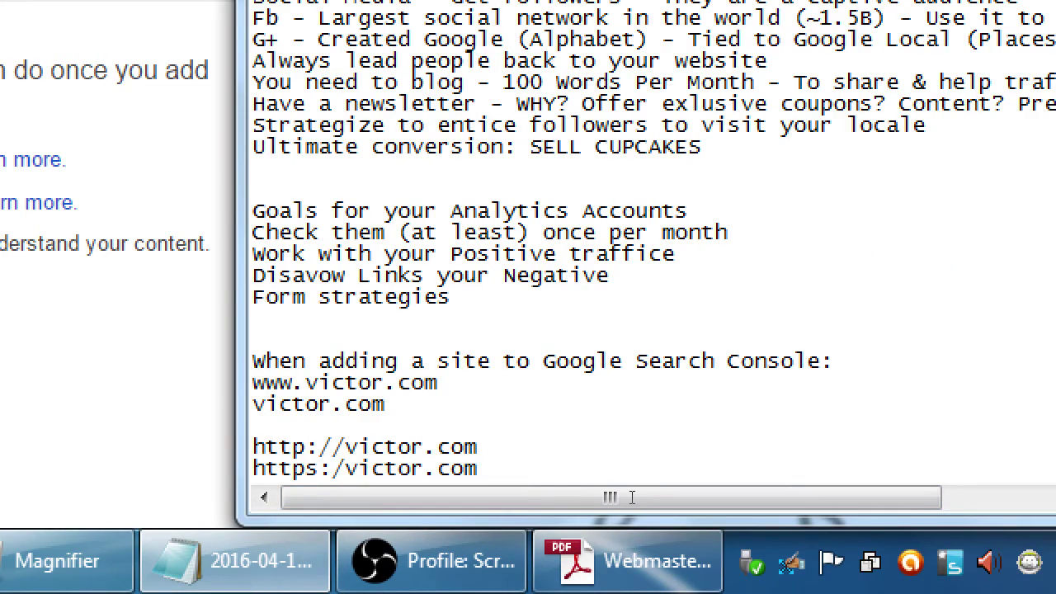
{"action": "key", "text": "Home"}
{"action": "key", "text": "Down"}
{"action": "key", "text": "Down"}
{"action": "key", "text": "Down"}
{"action": "key", "text": "shift+End"}
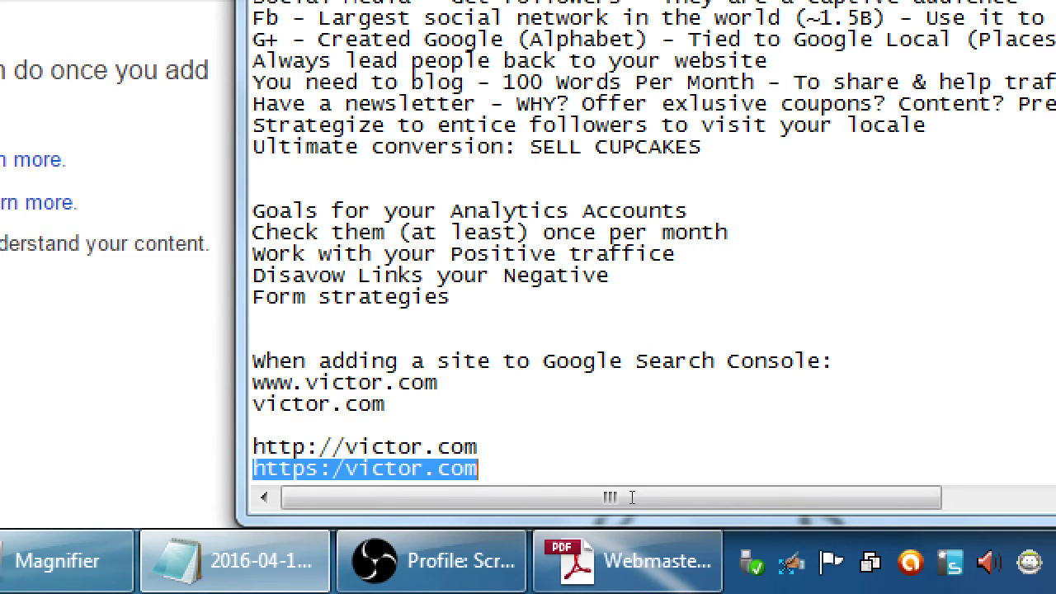
{"action": "key", "text": "End"}
{"action": "type", "text": "-"}
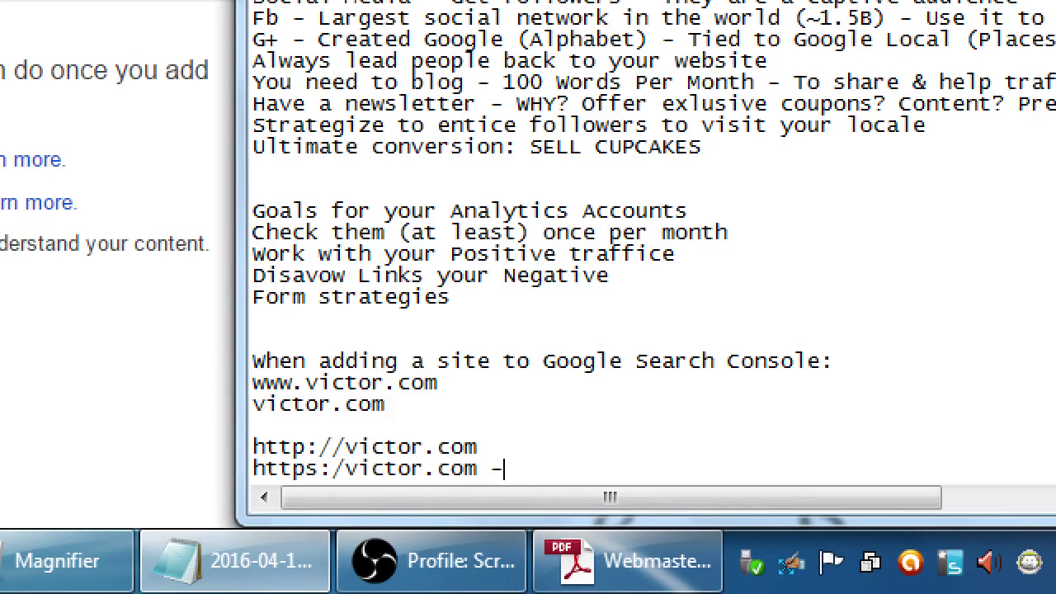
{"action": "type", "text": " Not free SSL"}
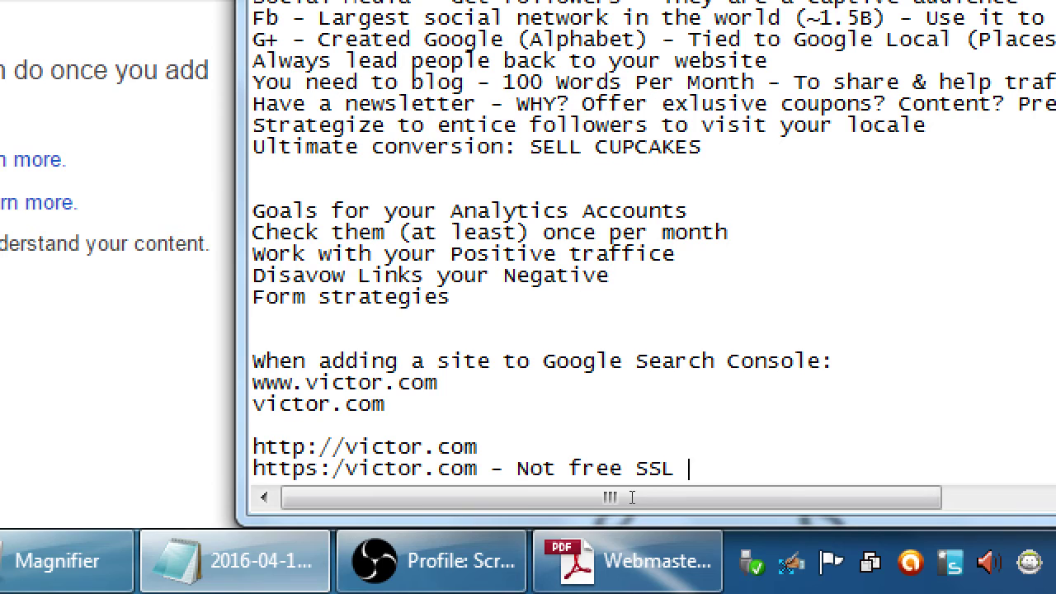
{"action": "type", "text": "Certificate"}
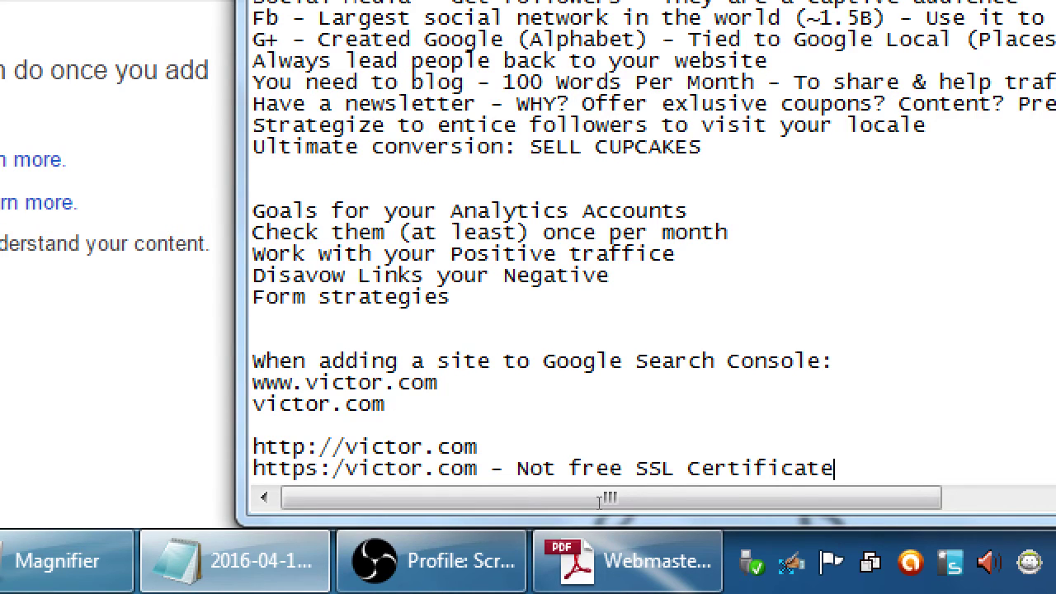
{"action": "key", "text": "Home"}
{"action": "key", "text": "Right"}
{"action": "key", "text": "Right"}
{"action": "key", "text": "Right"}
{"action": "key", "text": "Right"}
{"action": "key", "text": "Right"}
{"action": "key", "text": "Right"}
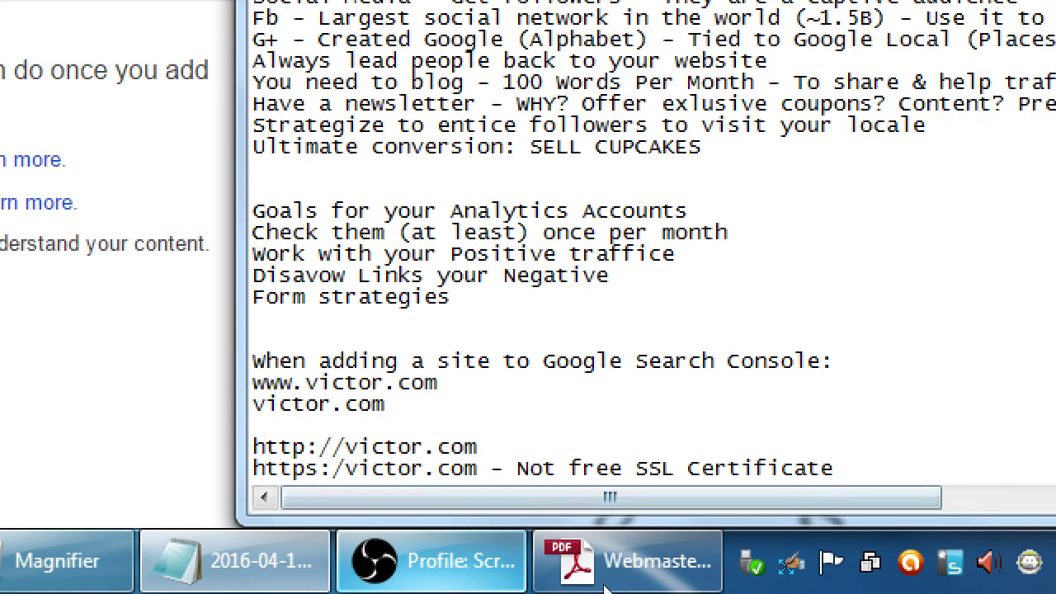
{"action": "type", "text": "/"}
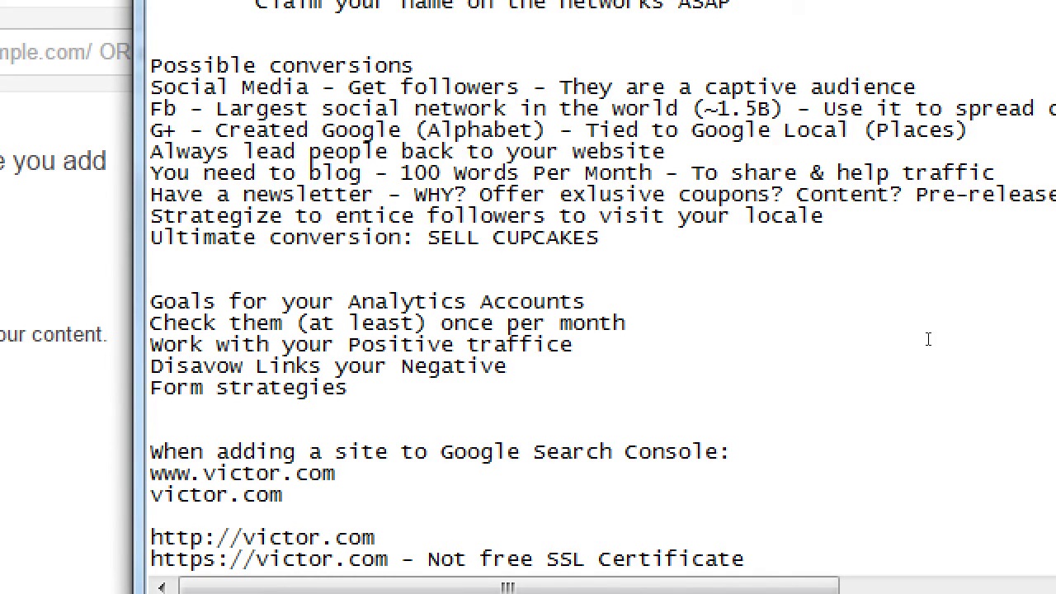
- Add one blank line at the end of the notes, after the SSL Certificate line
{"action": "scroll", "coordinate": [907, 474], "scroll_direction": "right", "scroll_amount": 3}
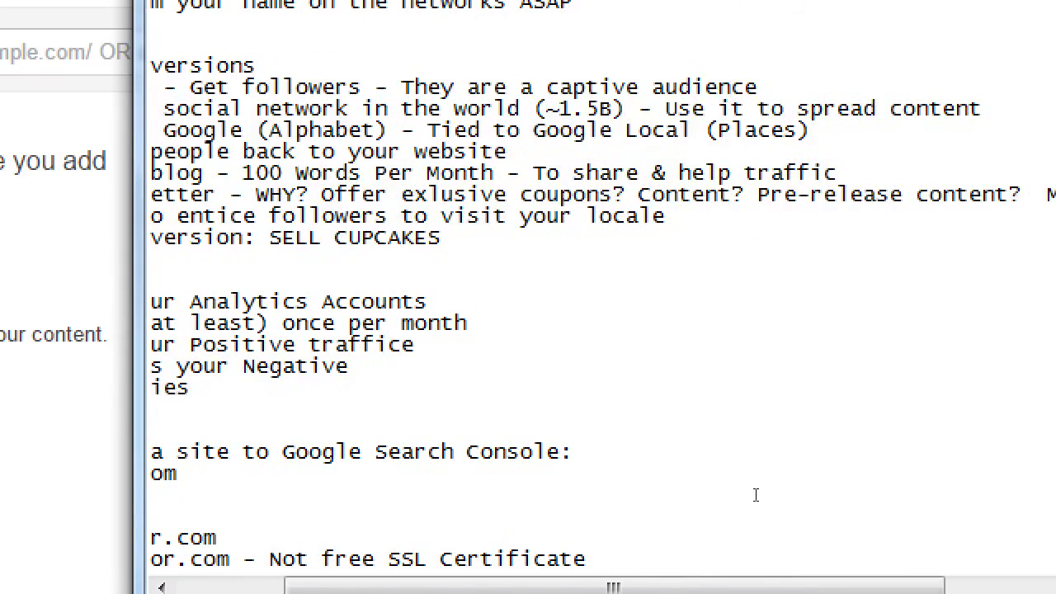
{"action": "scroll", "coordinate": [754, 495], "scroll_direction": "left", "scroll_amount": 3}
{"action": "key", "text": "End"}
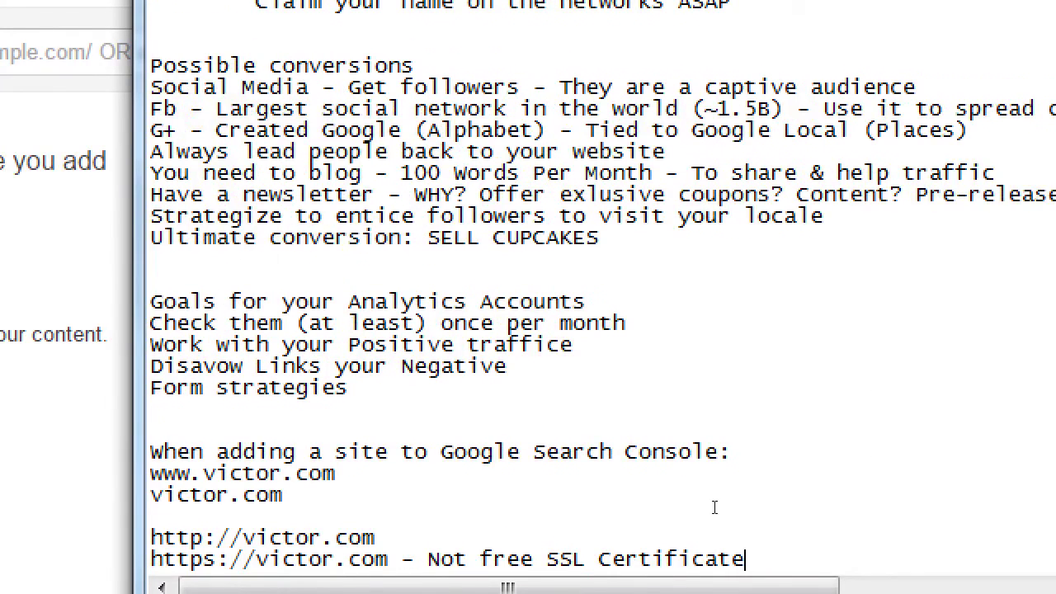
{"action": "key", "text": "Return"}
{"action": "key", "text": "Return"}
{"action": "key", "text": "Return"}
{"action": "key", "text": "Return"}
{"action": "key", "text": "Return"}
{"action": "key", "text": "BackSpace"}
{"action": "key", "text": "BackSpace"}
{"action": "key", "text": "BackSpace"}
{"action": "key", "text": "BackSpace"}
{"action": "key", "text": "Up"}
{"action": "key", "text": "Up"}
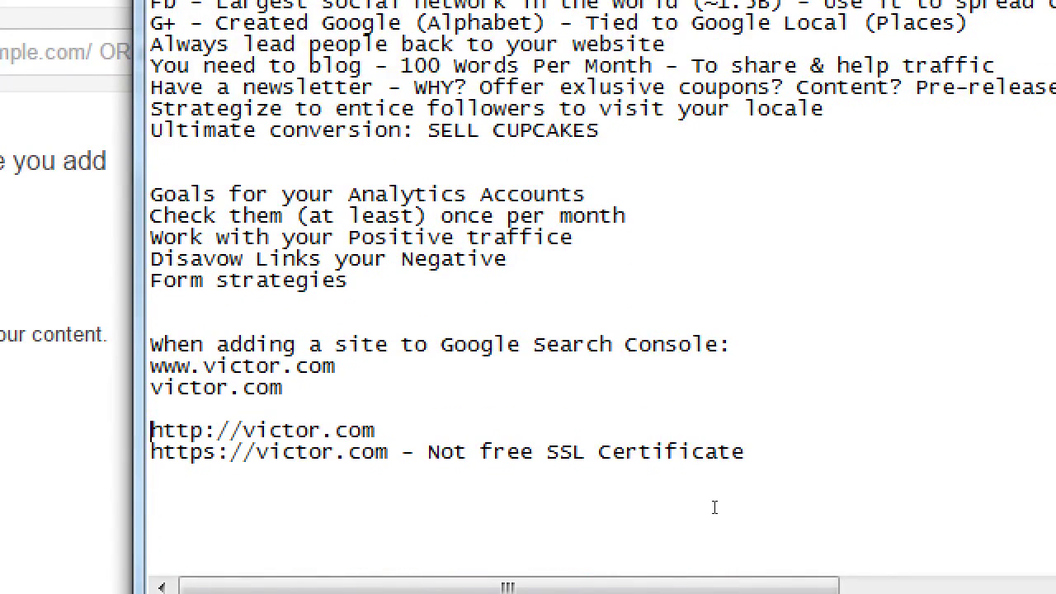
{"action": "key", "text": "Right"}
{"action": "key", "text": "Right"}
{"action": "key", "text": "Right"}
{"action": "key", "text": "Right"}
{"action": "key", "text": "Right"}
{"action": "key", "text": "Right"}
{"action": "key", "text": "Right"}
{"action": "key", "text": "Right"}
{"action": "key", "text": "Left"}
{"action": "type", "text": "www."}
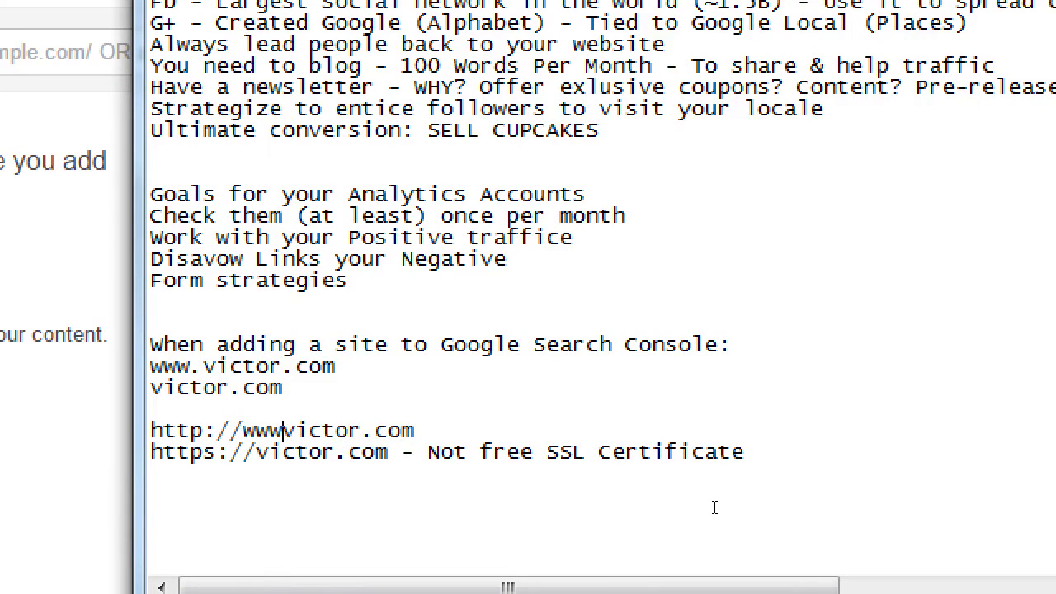
{"action": "key", "text": "Down"}
{"action": "key", "text": "Left"}
{"action": "key", "text": "Left"}
{"action": "key", "text": "Left"}
{"action": "type", "text": "www."}
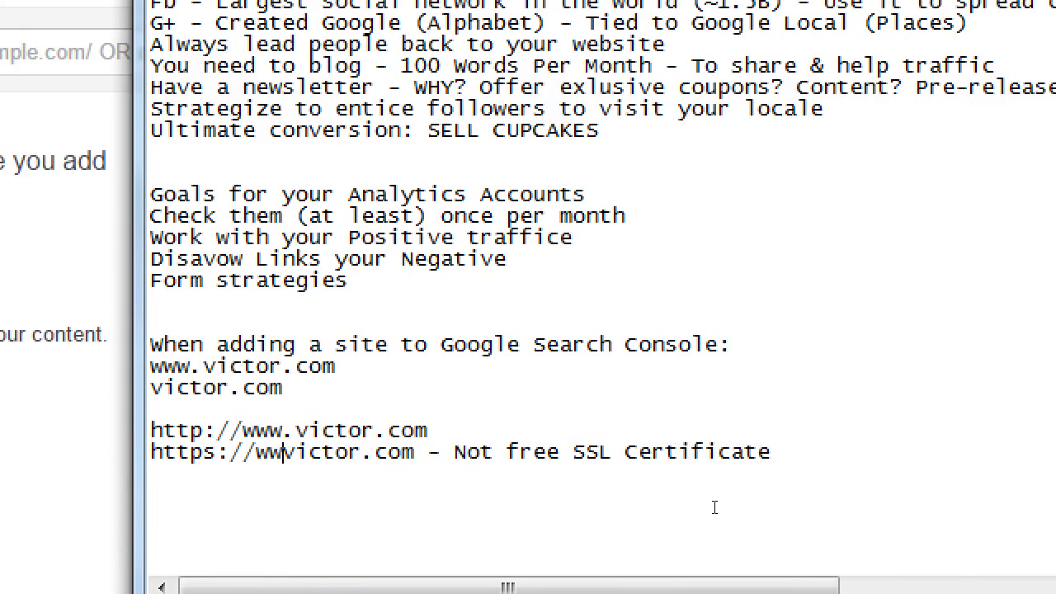
{"action": "key", "text": "Return"}
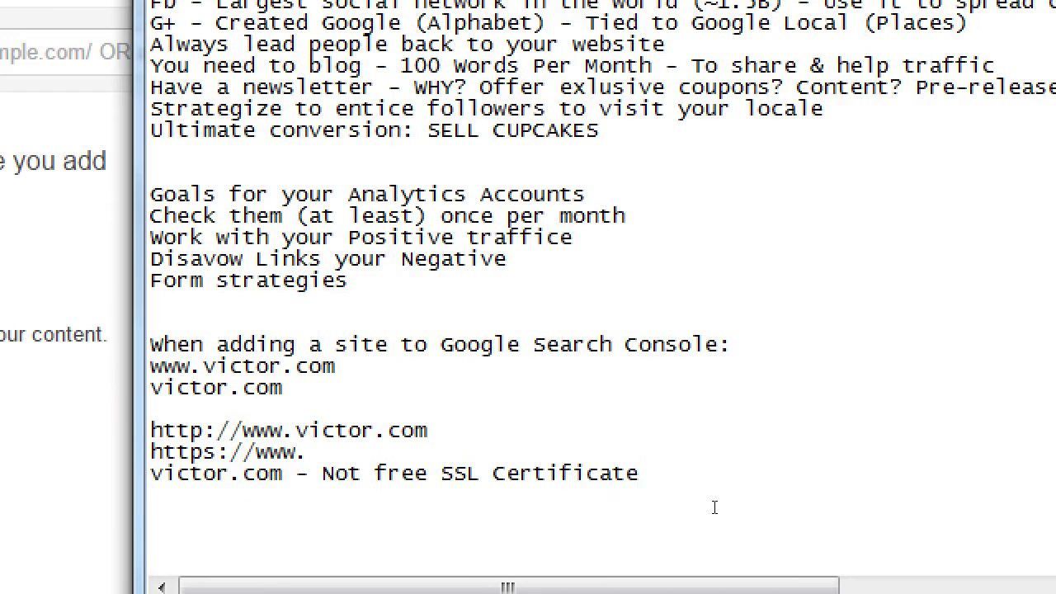
{"action": "key", "text": "BackSpace"}
{"action": "key", "text": "ctrl+End"}
{"action": "key", "text": "Up"}
{"action": "key", "text": "Up"}
{"action": "key", "text": "Up"}
{"action": "key", "text": "Up"}
{"action": "key", "text": "Up"}
{"action": "key", "text": "Up"}
{"action": "key", "text": "Up"}
{"action": "key", "text": "Up"}
{"action": "key", "text": "Up"}
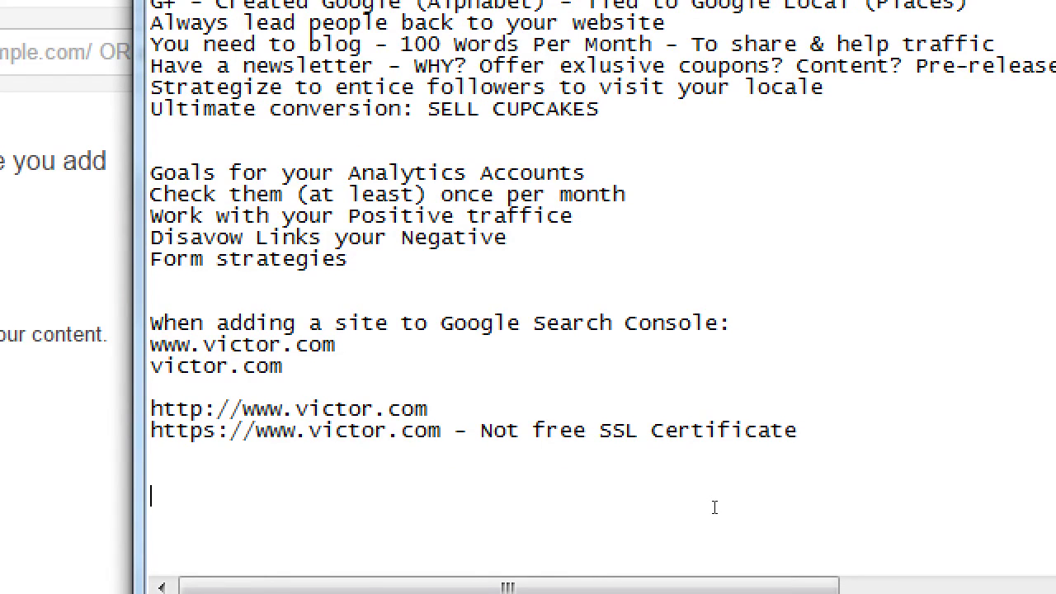
{"action": "type", "text": "http://"}
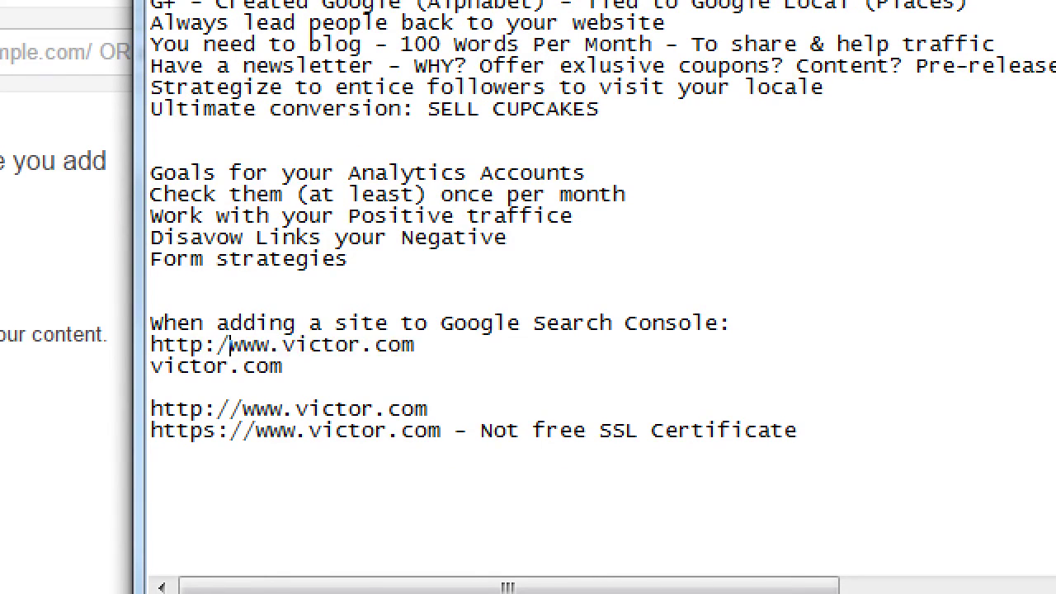
{"action": "key", "text": "Down"}
{"action": "key", "text": "Home"}
{"action": "type", "text": "http://"}
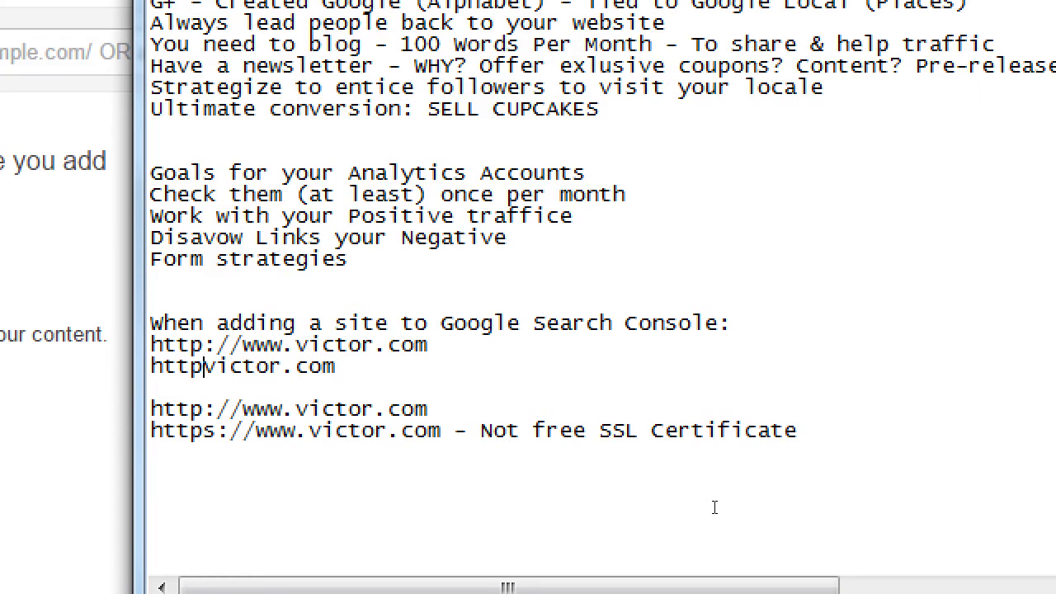
{"action": "key", "text": "Up"}
{"action": "key", "text": "Delete"}
{"action": "key", "text": "Delete"}
{"action": "key", "text": "Delete"}
{"action": "key", "text": "Delete"}
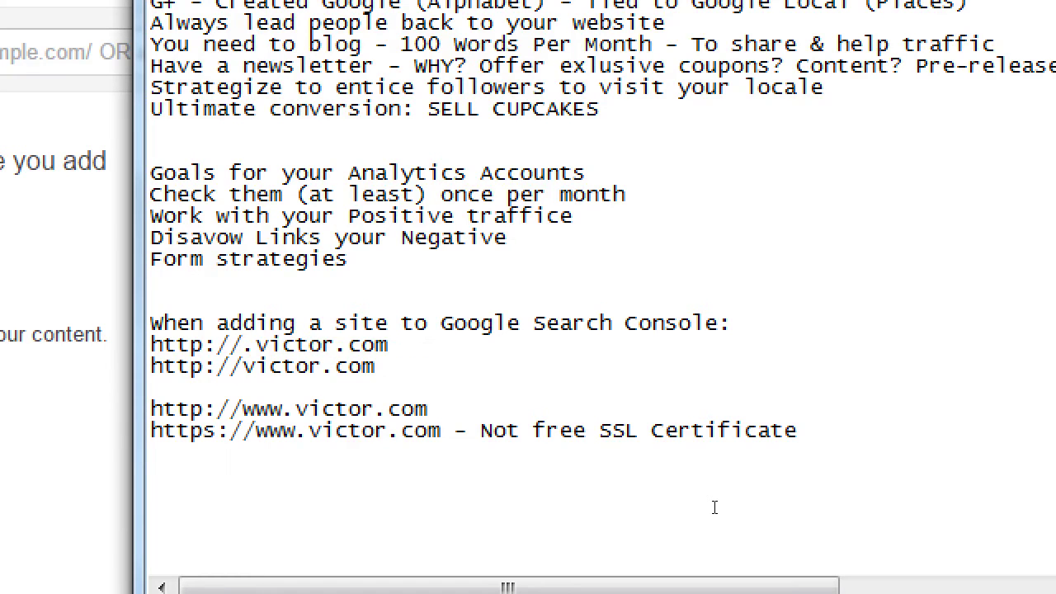
{"action": "type", "text": "www."}
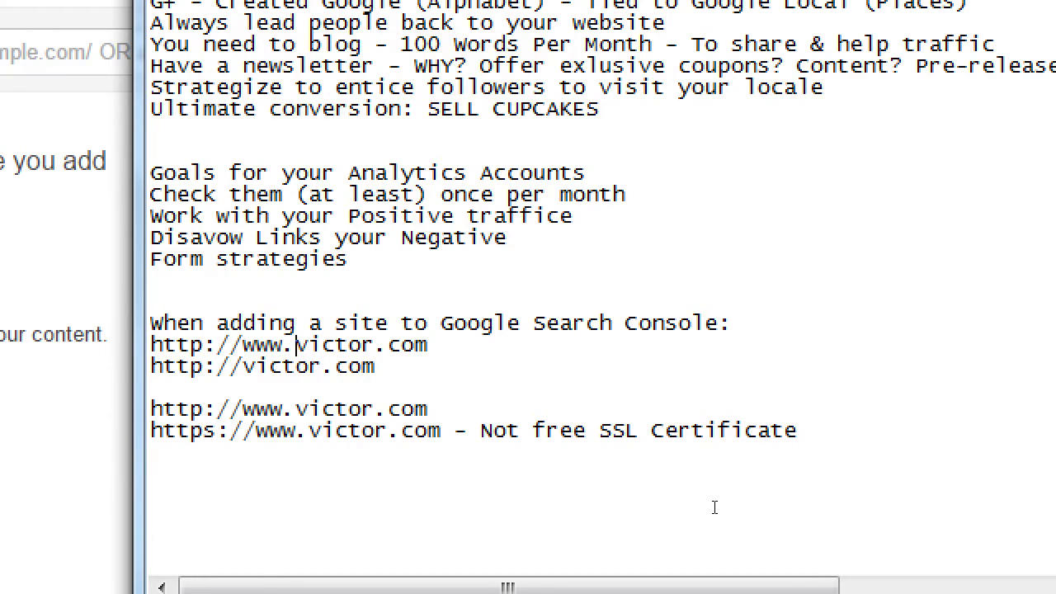
{"action": "key", "text": "super+minus"}
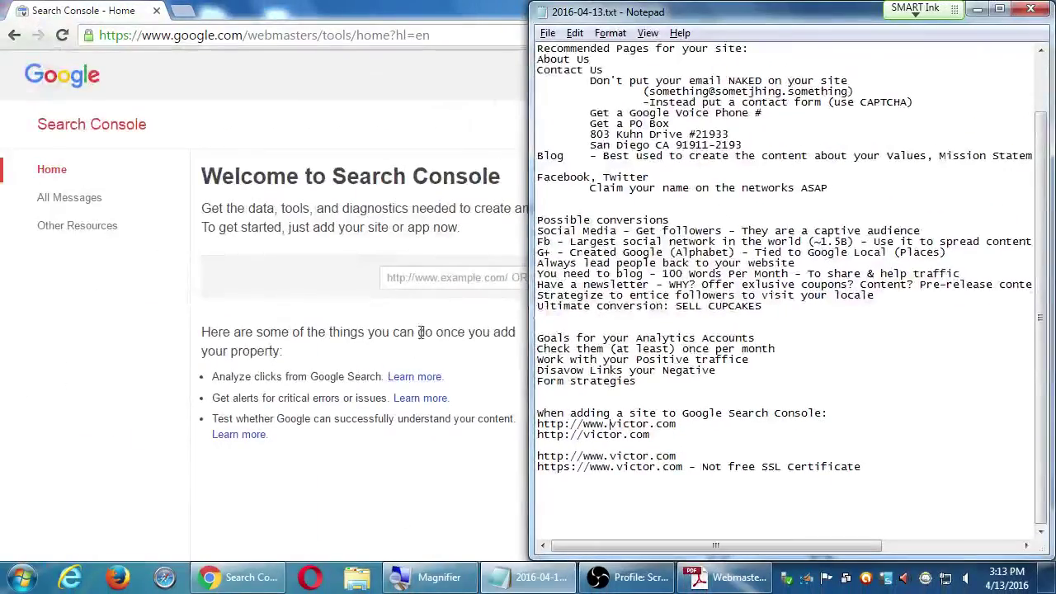
{"action": "left_click", "coordinate": [436, 280]}
{"action": "key", "text": "super+plus"}
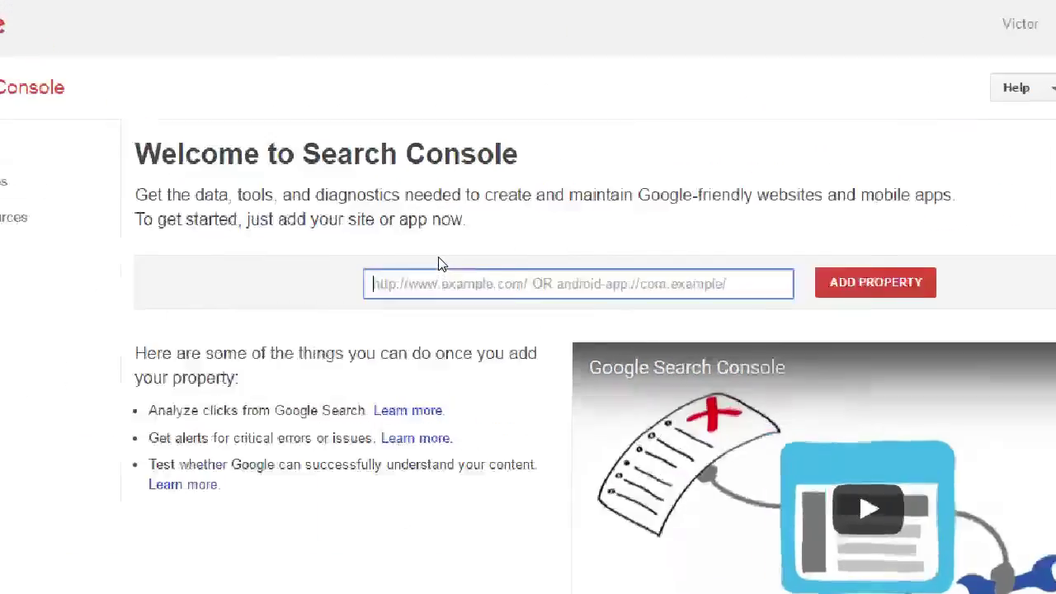
{"action": "type", "text": "http:"}
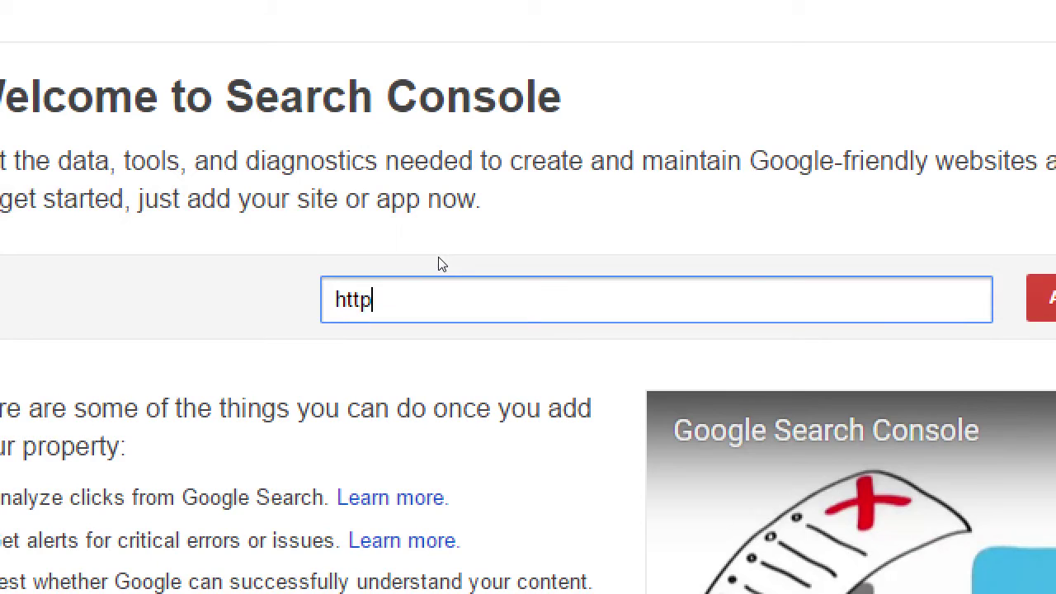
{"action": "type", "text": "//victor.com"}
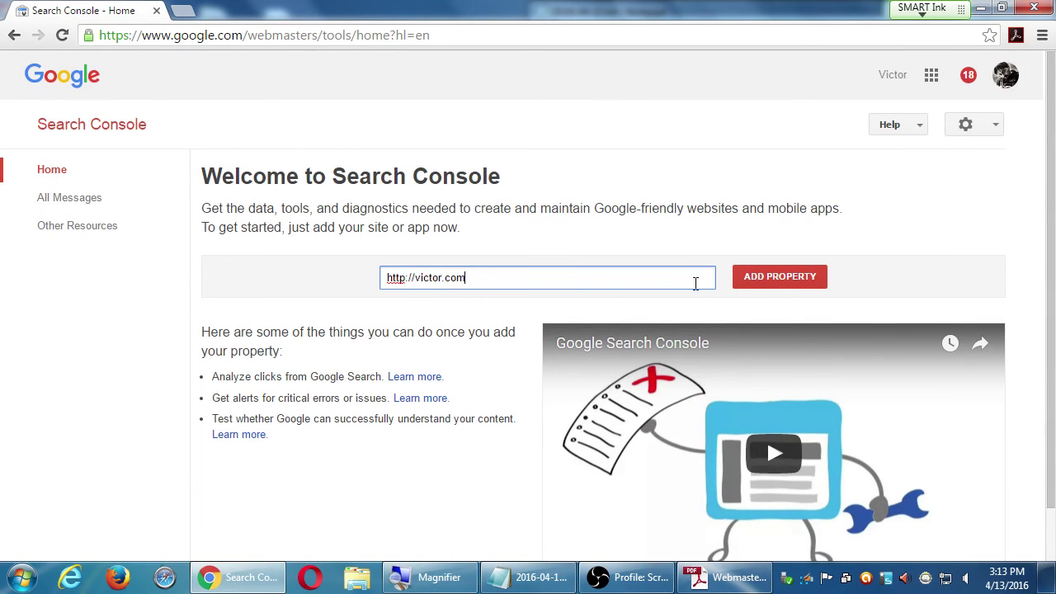
{"action": "left_click", "coordinate": [767, 285]}
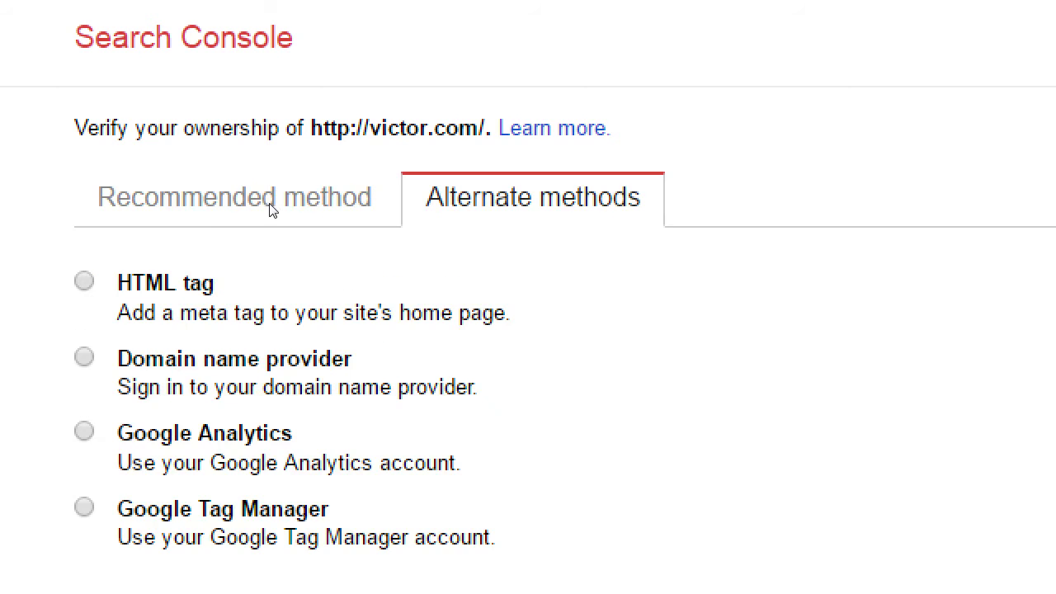
{"action": "left_click", "coordinate": [86, 277]}
{"action": "scroll", "coordinate": [77, 440], "scroll_direction": "down", "scroll_amount": 2}
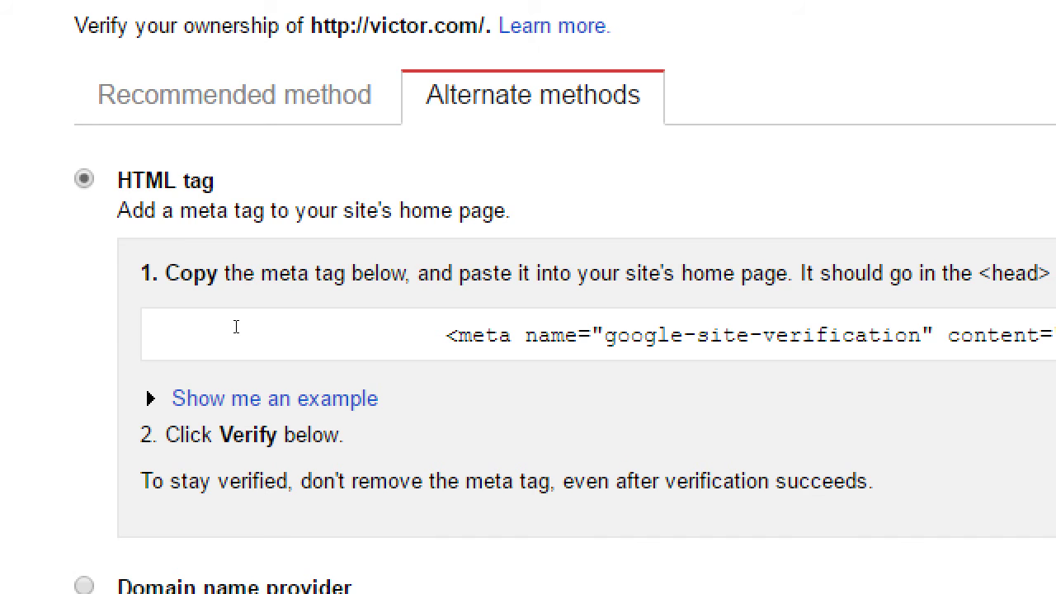
{"action": "scroll", "coordinate": [273, 327], "scroll_direction": "down", "scroll_amount": 3}
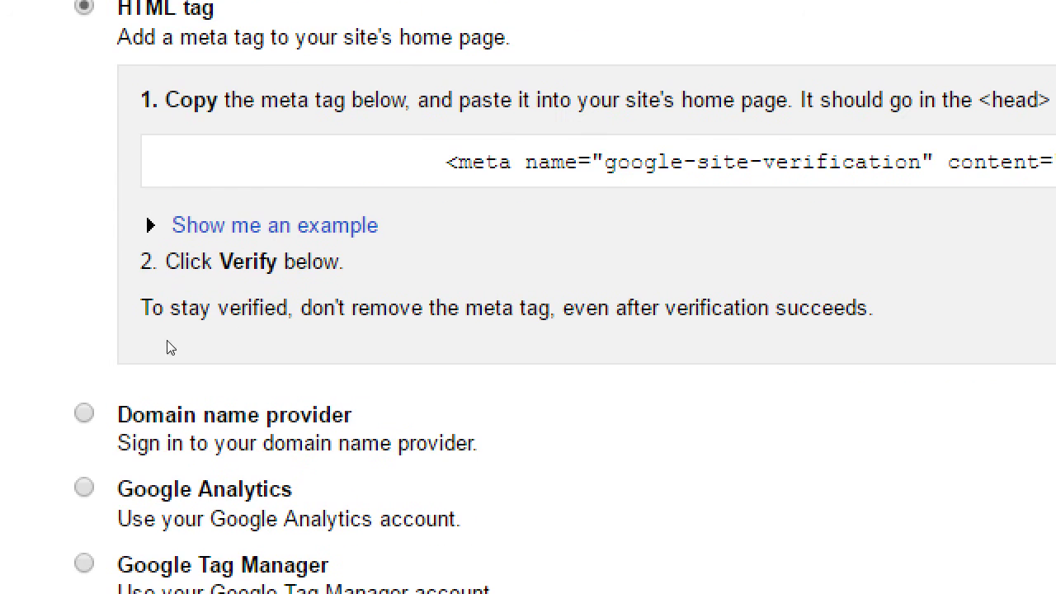
{"action": "left_click", "coordinate": [148, 375]}
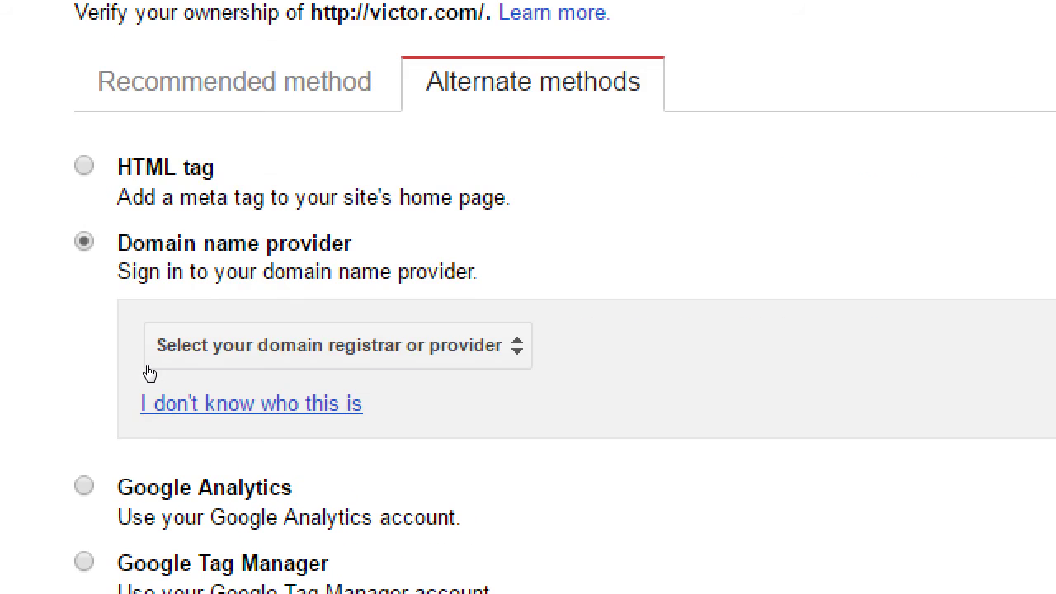
{"action": "scroll", "coordinate": [149, 375], "scroll_direction": "down", "scroll_amount": 3}
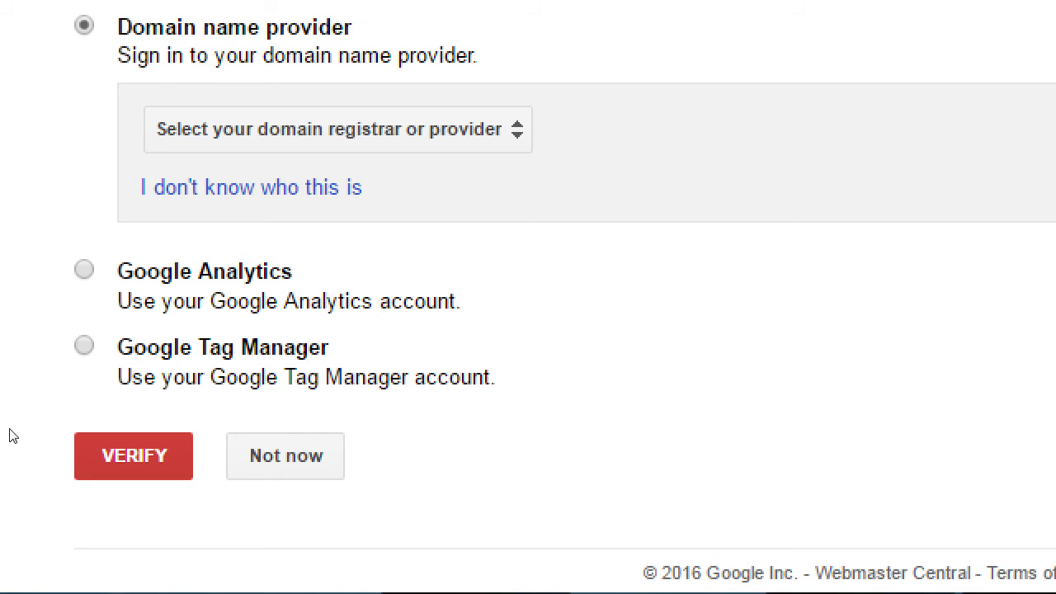
{"action": "scroll", "coordinate": [11, 433], "scroll_direction": "up", "scroll_amount": 4}
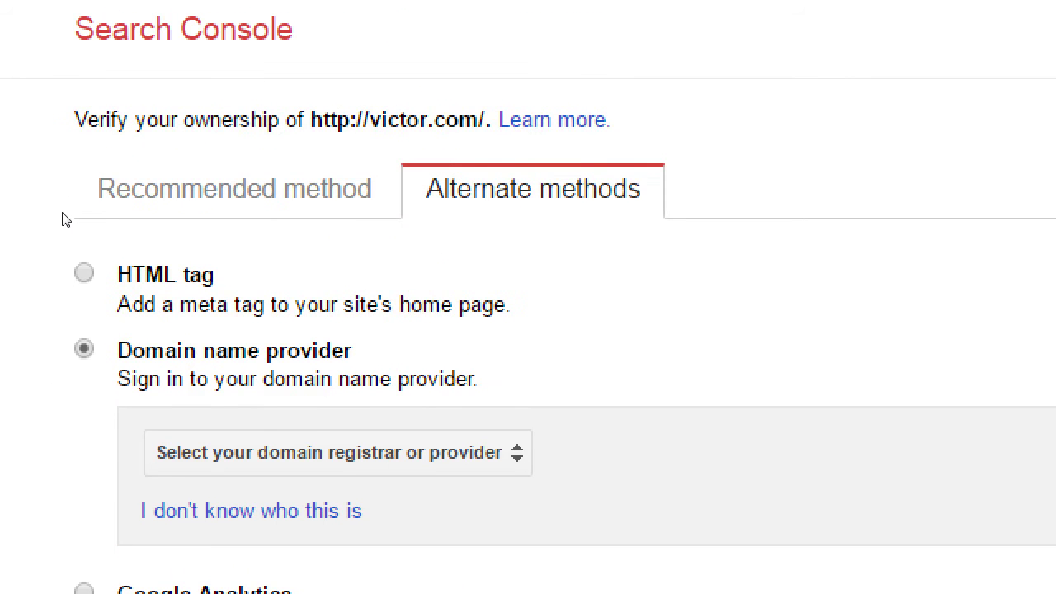
{"action": "left_click", "coordinate": [94, 244]}
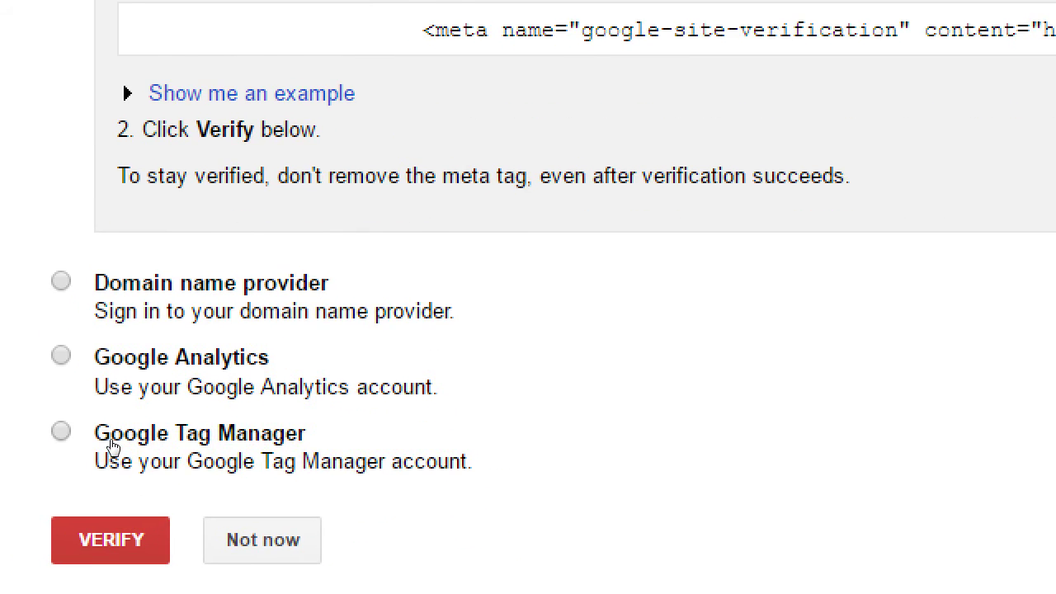
{"action": "left_click", "coordinate": [66, 443]}
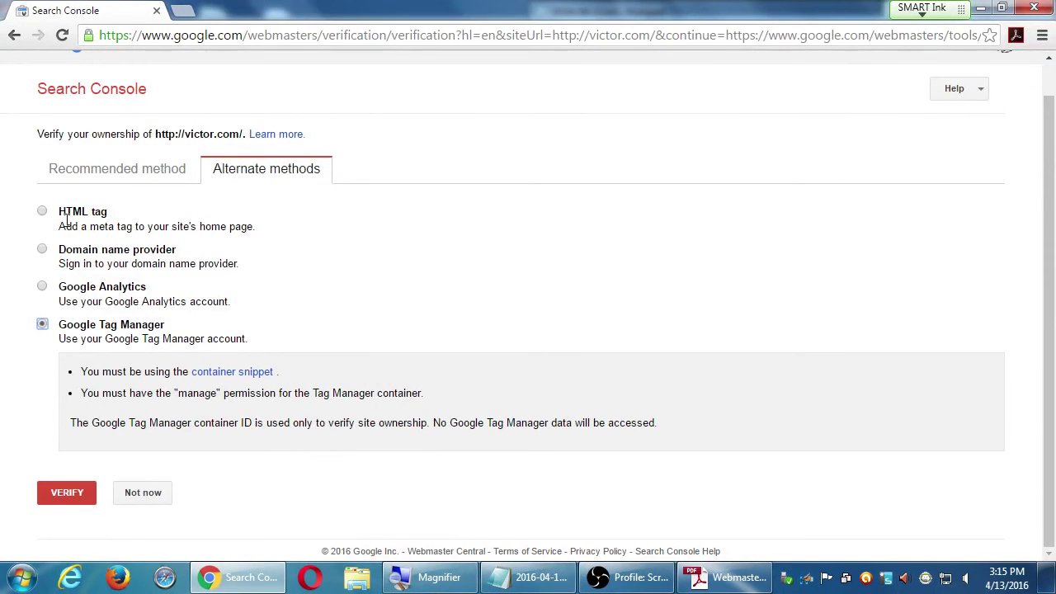
{"action": "left_click", "coordinate": [42, 212]}
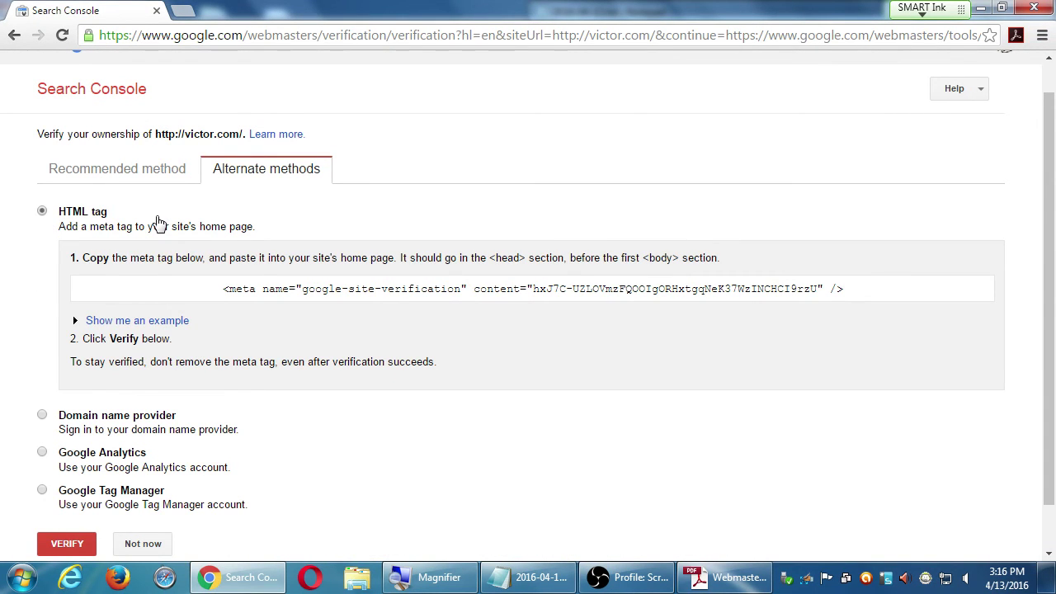
{"action": "left_click", "coordinate": [89, 543]}
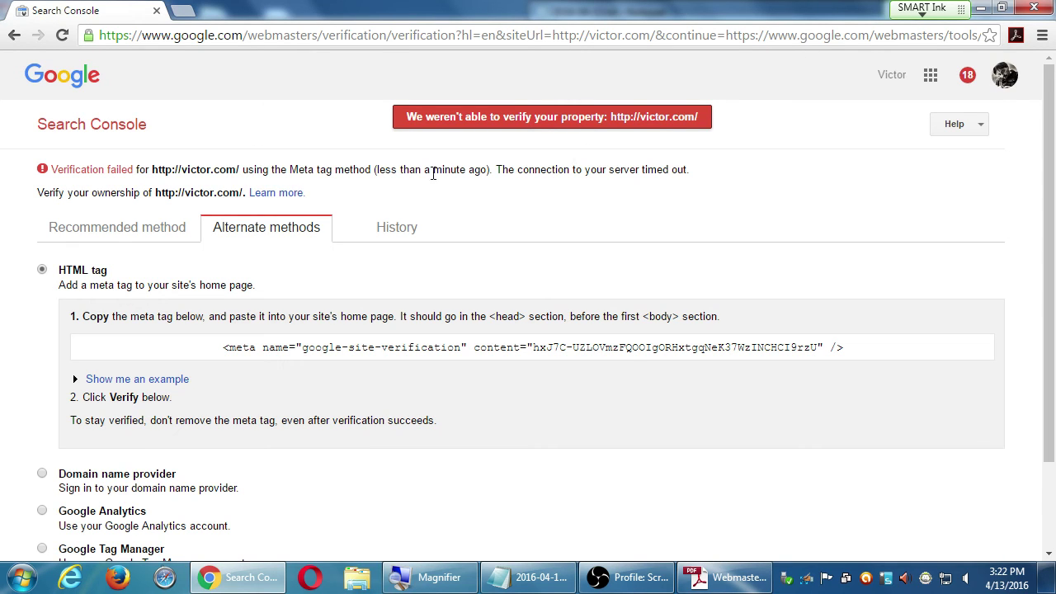
{"action": "left_click", "coordinate": [81, 97]}
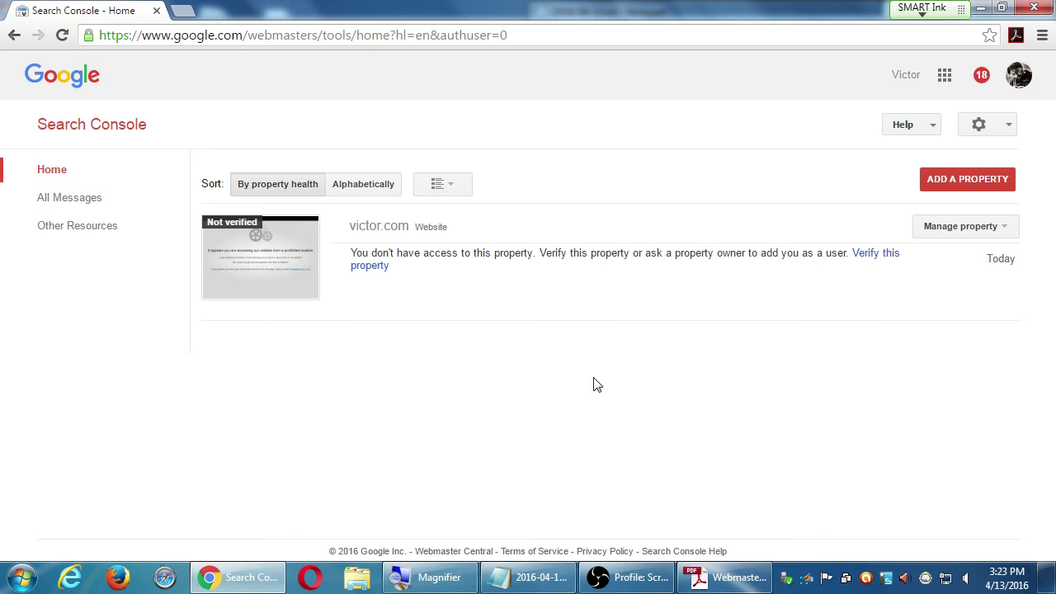
- Switch to the Webmaster Tools PDF in Adobe Reader and review its Google and Bing Webmaster Tools sections
{"action": "left_click", "coordinate": [726, 576]}
{"action": "scroll", "coordinate": [612, 437], "scroll_direction": "down", "scroll_amount": 3}
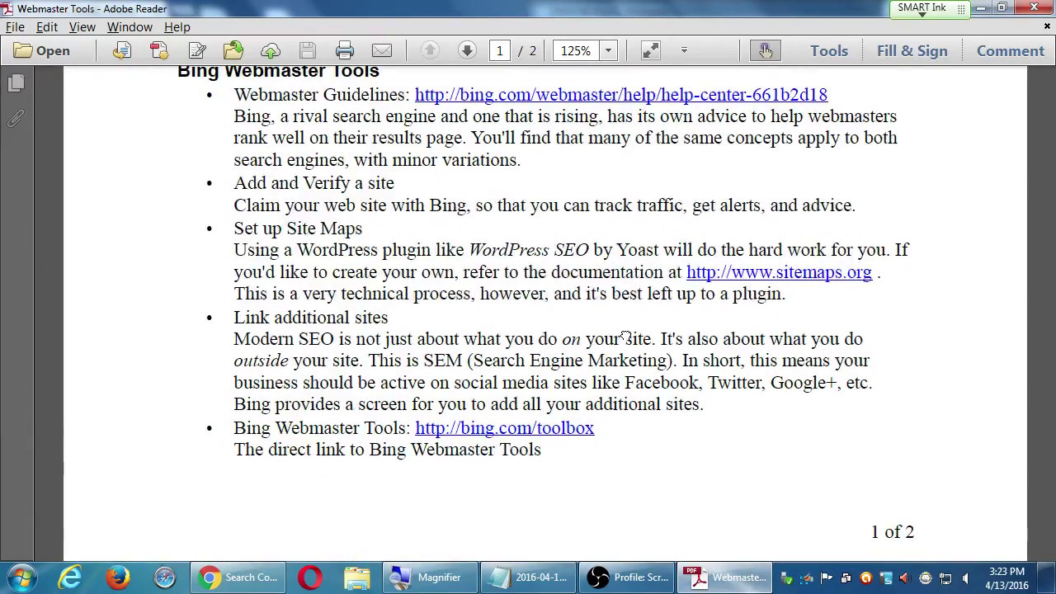
{"action": "scroll", "coordinate": [619, 388], "scroll_direction": "up", "scroll_amount": 5}
{"action": "scroll", "coordinate": [612, 462], "scroll_direction": "up", "scroll_amount": 2}
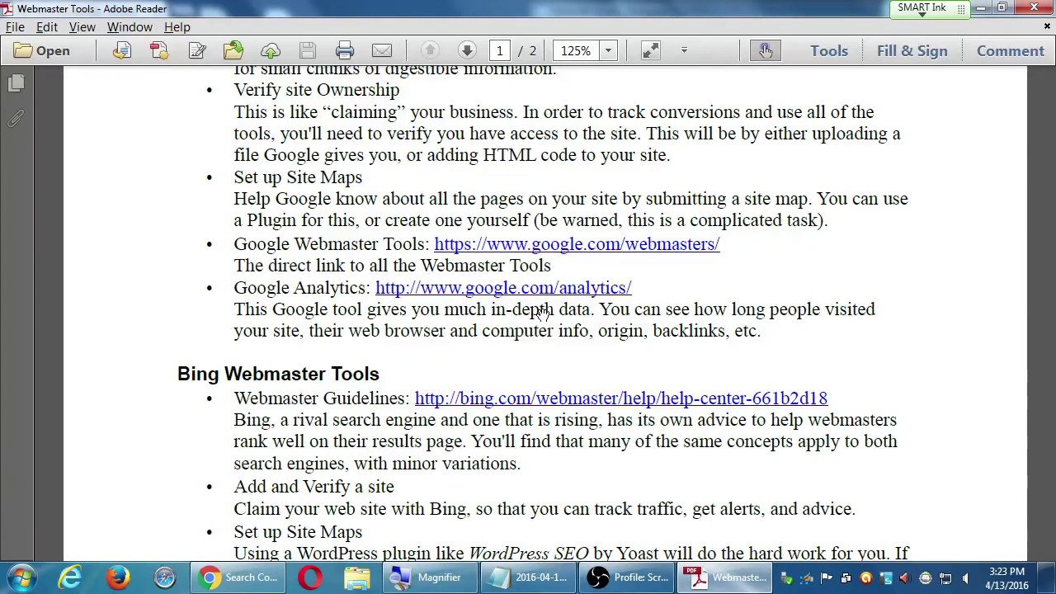
- Switch back to the browser and go to google.com/analytics/
{"action": "left_click", "coordinate": [248, 577]}
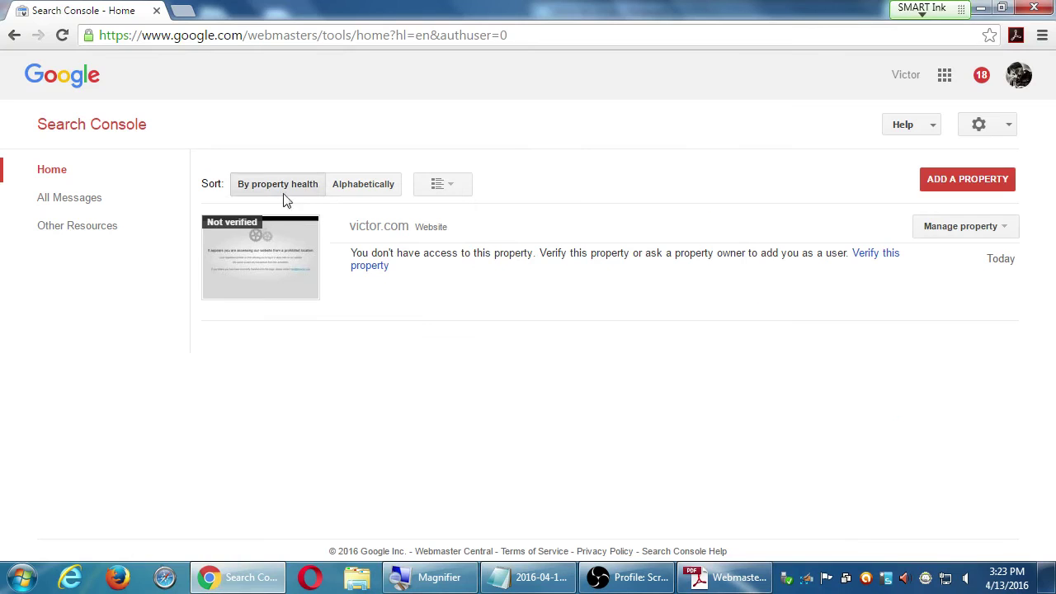
{"action": "left_click", "coordinate": [244, 36]}
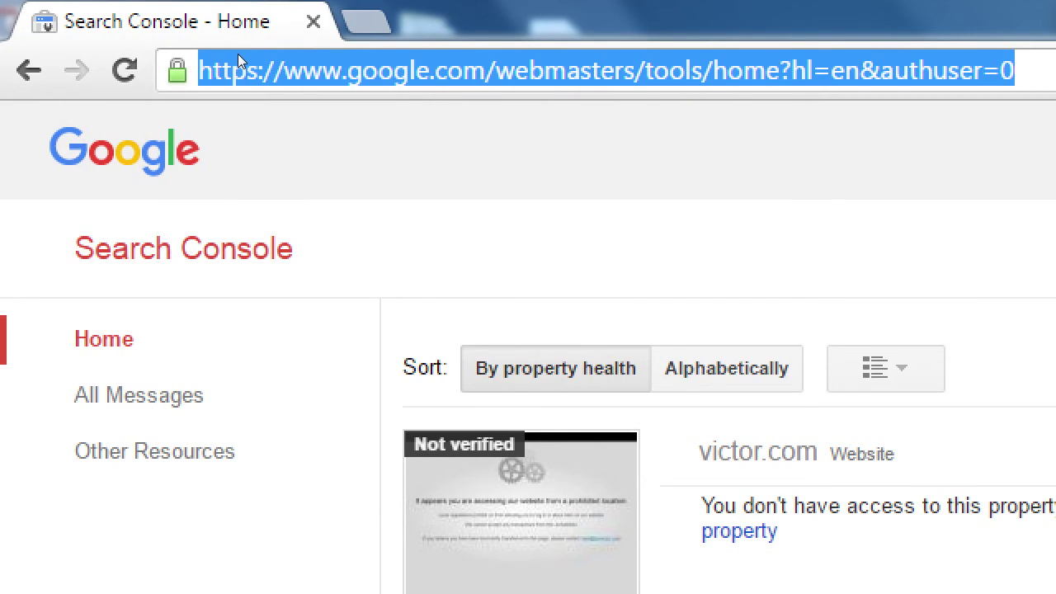
{"action": "type", "text": "google.com/analytics"}
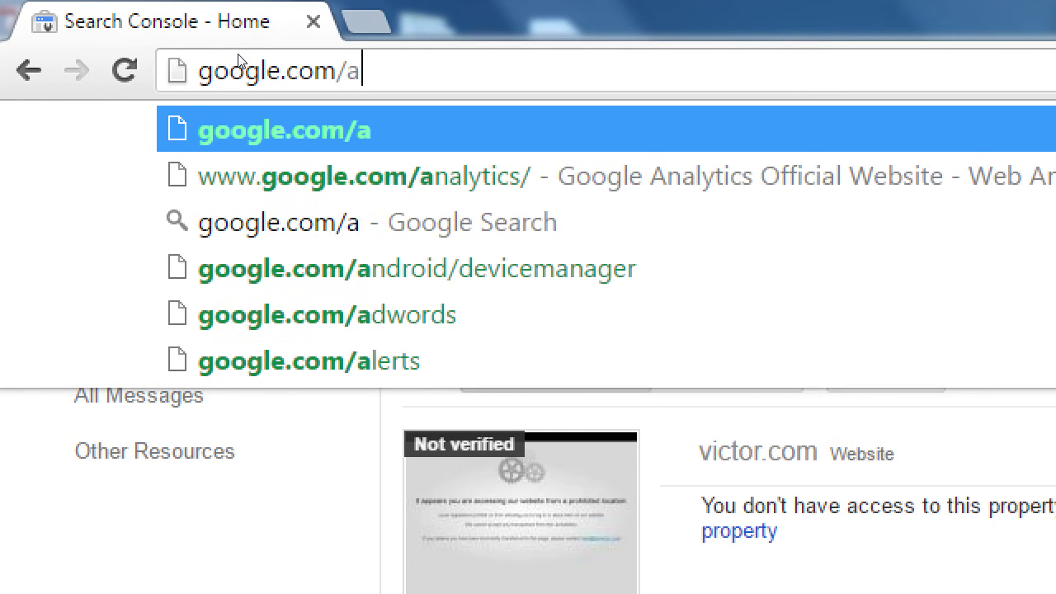
{"action": "type", "text": "/"}
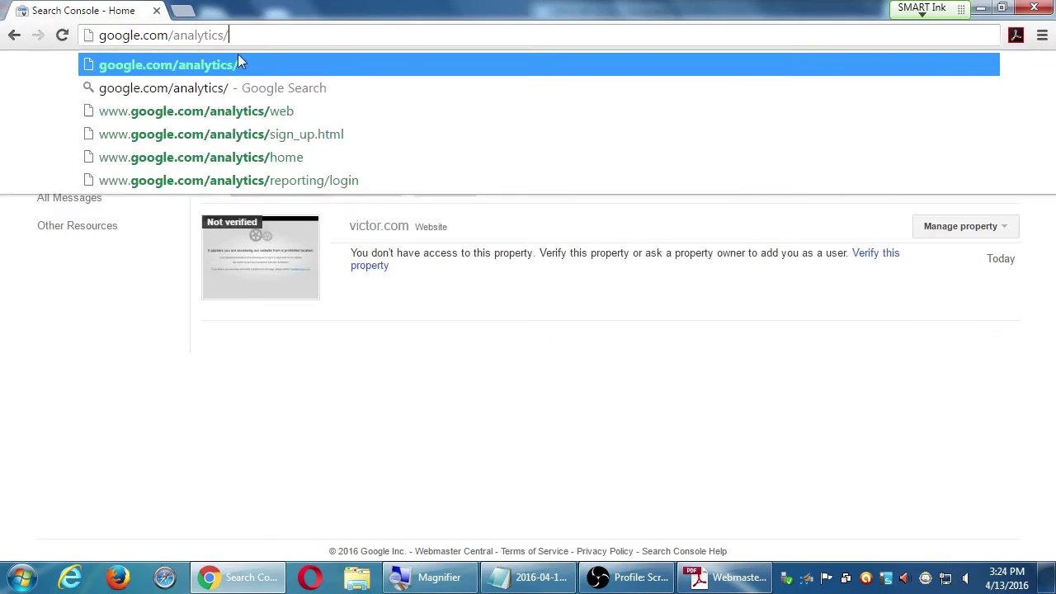
{"action": "key", "text": "Return"}
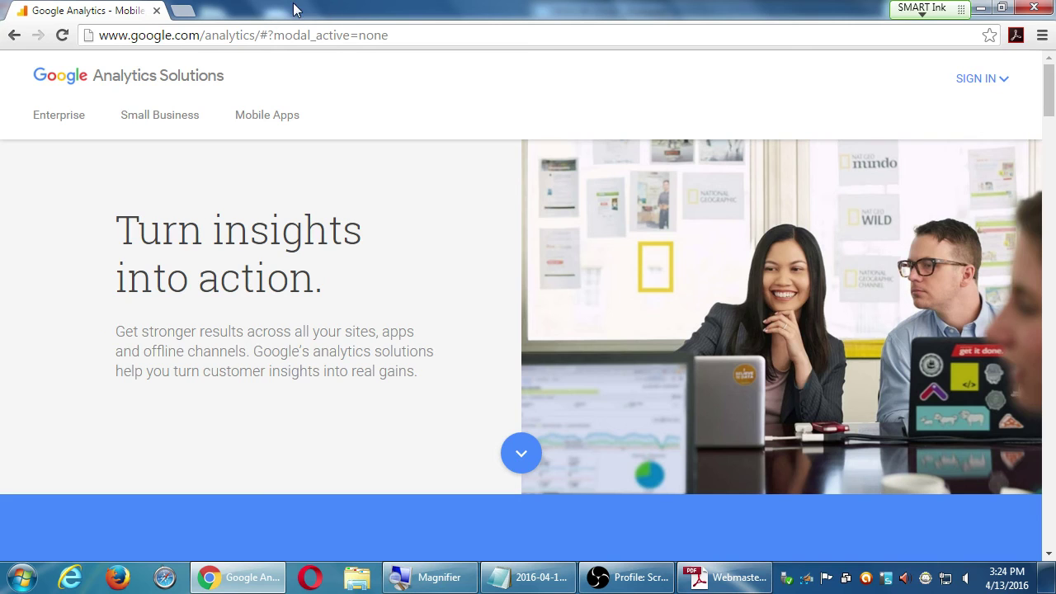
- Look through the sign-in product options and proceed to the Google Analytics sign-up page
{"action": "left_click", "coordinate": [961, 85]}
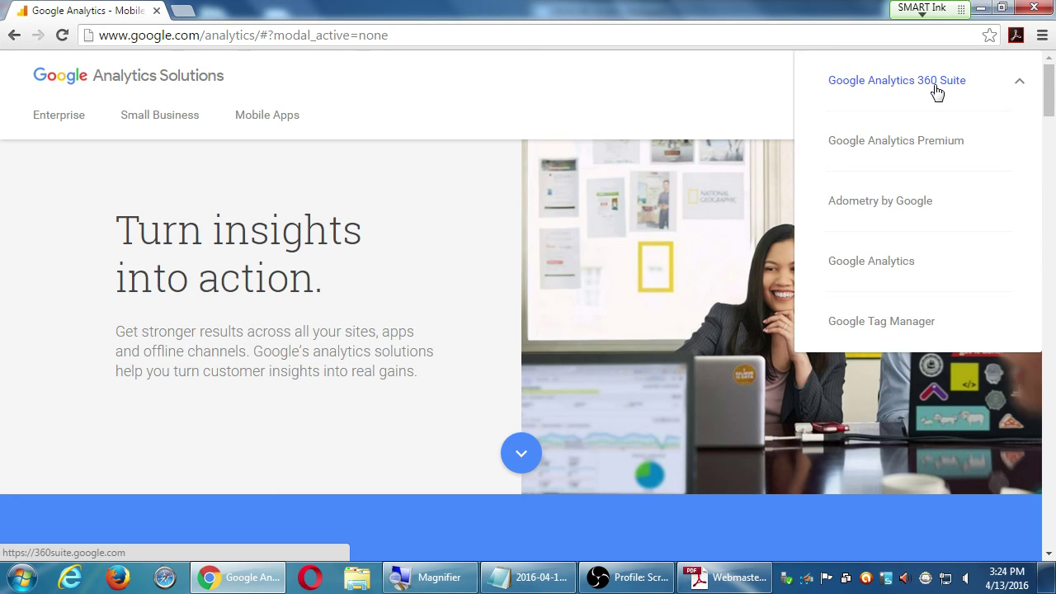
{"action": "left_click", "coordinate": [479, 105]}
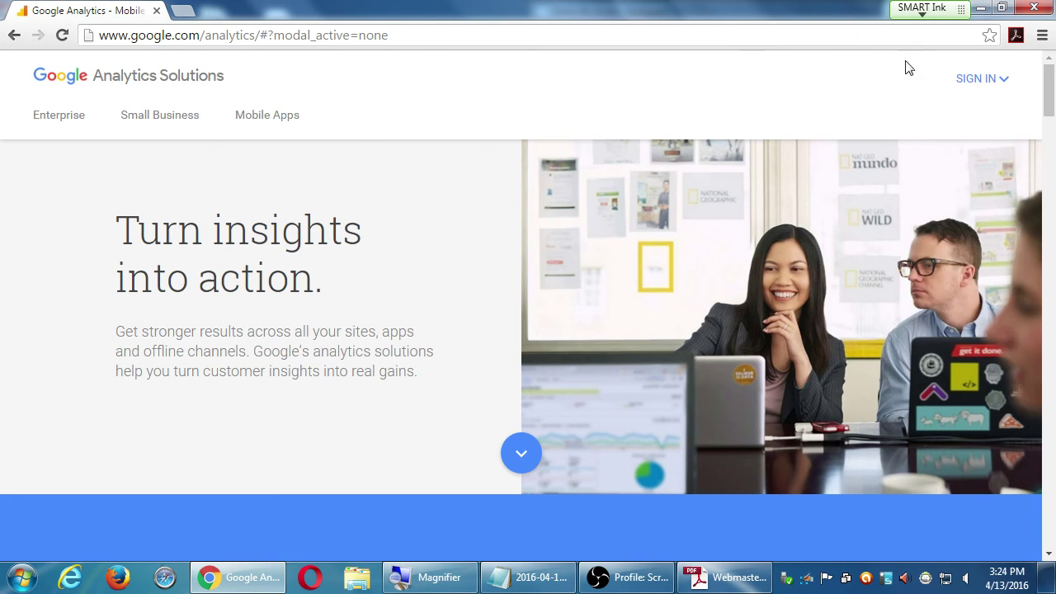
{"action": "left_click", "coordinate": [975, 85]}
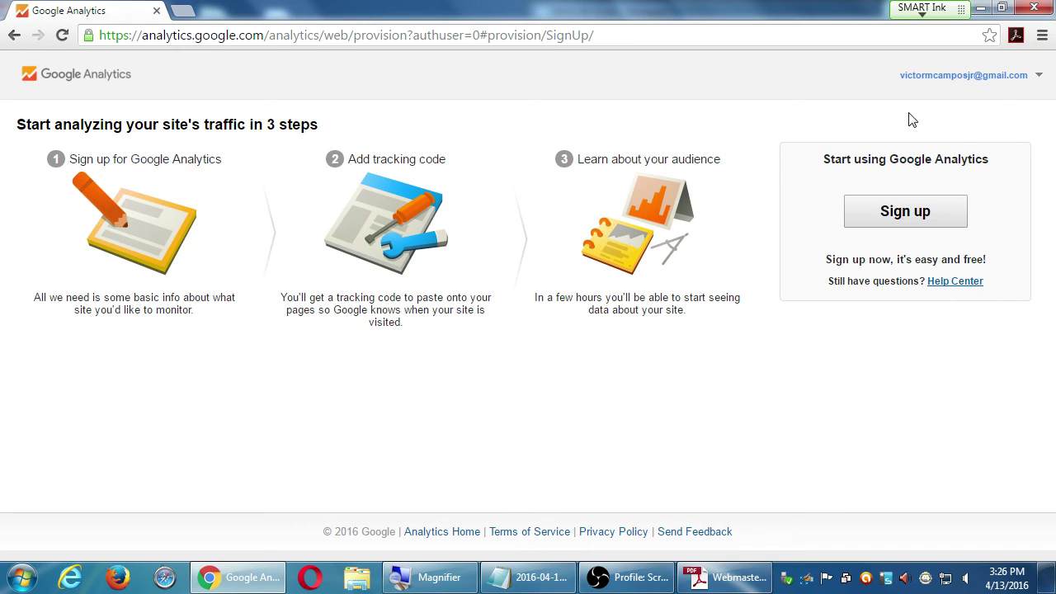
- Sign out of the current Google account and bring up Open Broadcaster Software beside the half-width browser window
{"action": "left_click", "coordinate": [987, 75]}
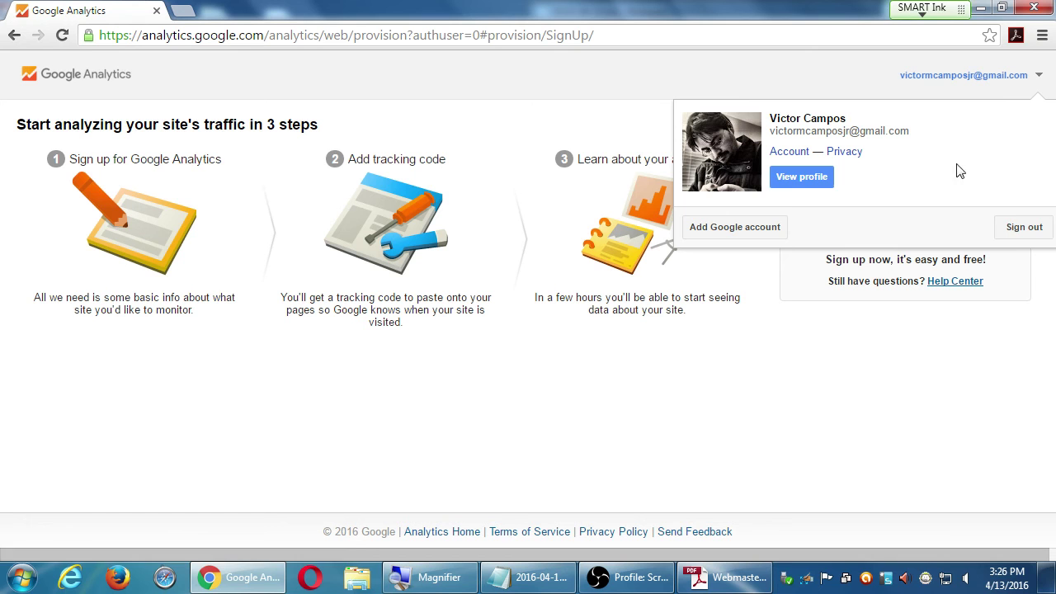
{"action": "left_click", "coordinate": [1024, 227]}
{"action": "key", "text": "super+Left"}
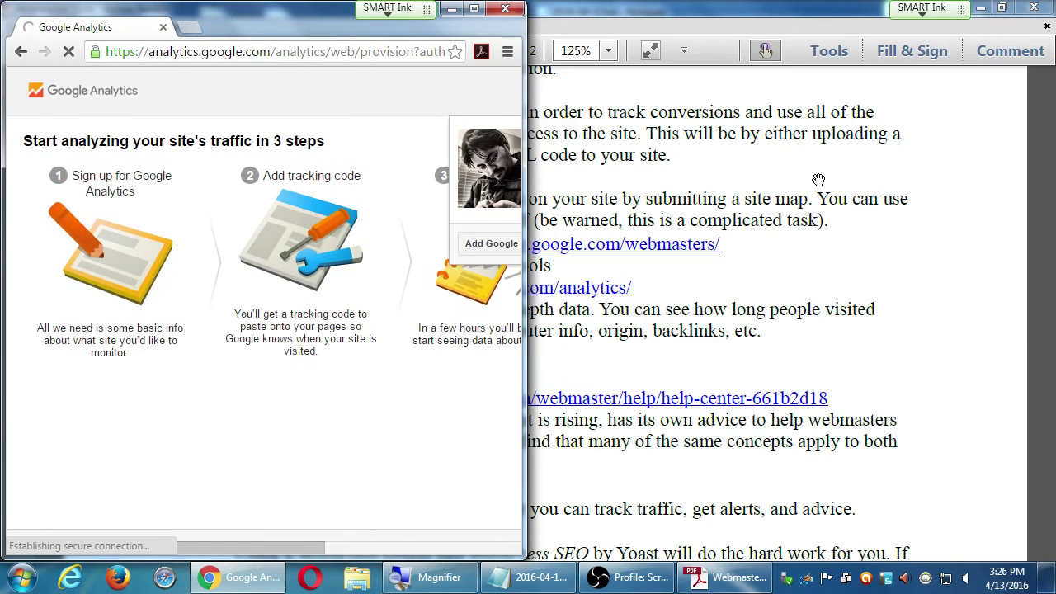
{"action": "left_click", "coordinate": [631, 578]}
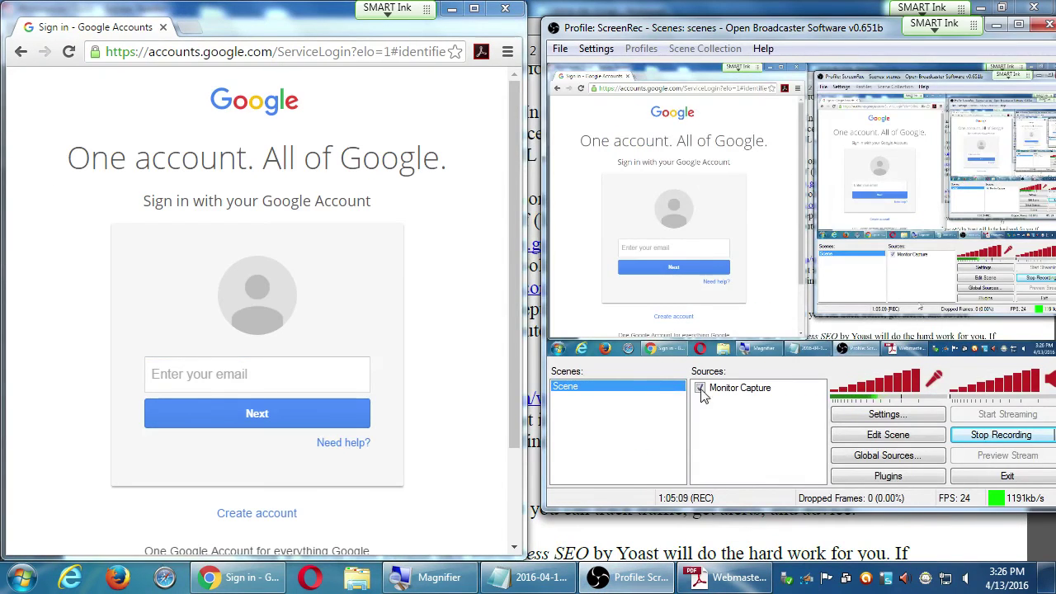
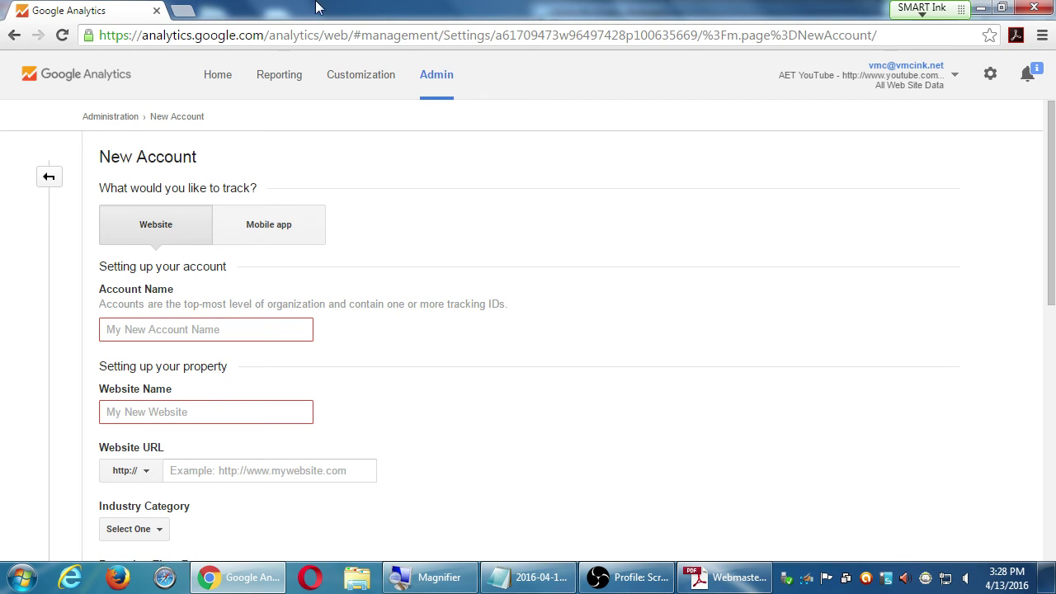
- Leave the New Account form and open the Google Analytics home page with its list of accounts
{"action": "left_click", "coordinate": [229, 81]}
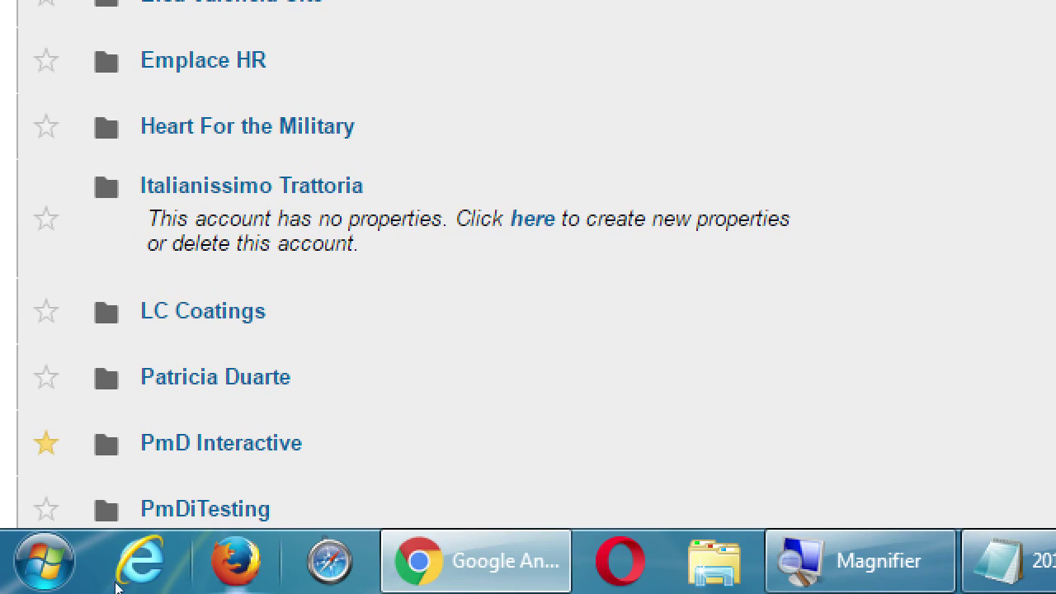
- Look through the list of Analytics accounts, checking the properties under vmcink.net and collapsing that account again
{"action": "scroll", "coordinate": [141, 544], "scroll_direction": "down", "scroll_amount": 3}
{"action": "scroll", "coordinate": [138, 537], "scroll_direction": "down", "scroll_amount": 3}
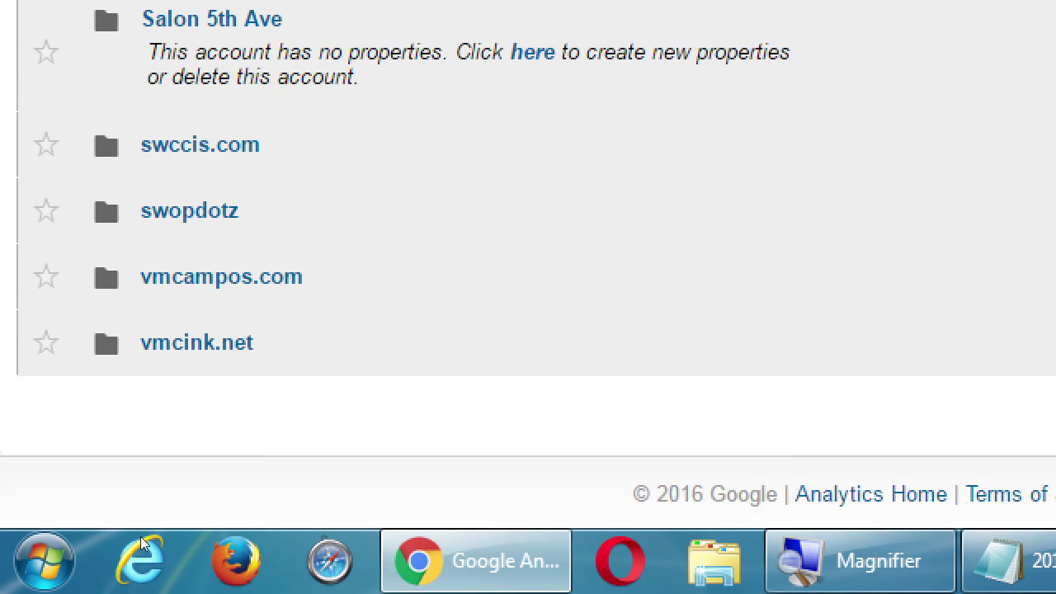
{"action": "scroll", "coordinate": [127, 480], "scroll_direction": "down", "scroll_amount": 2}
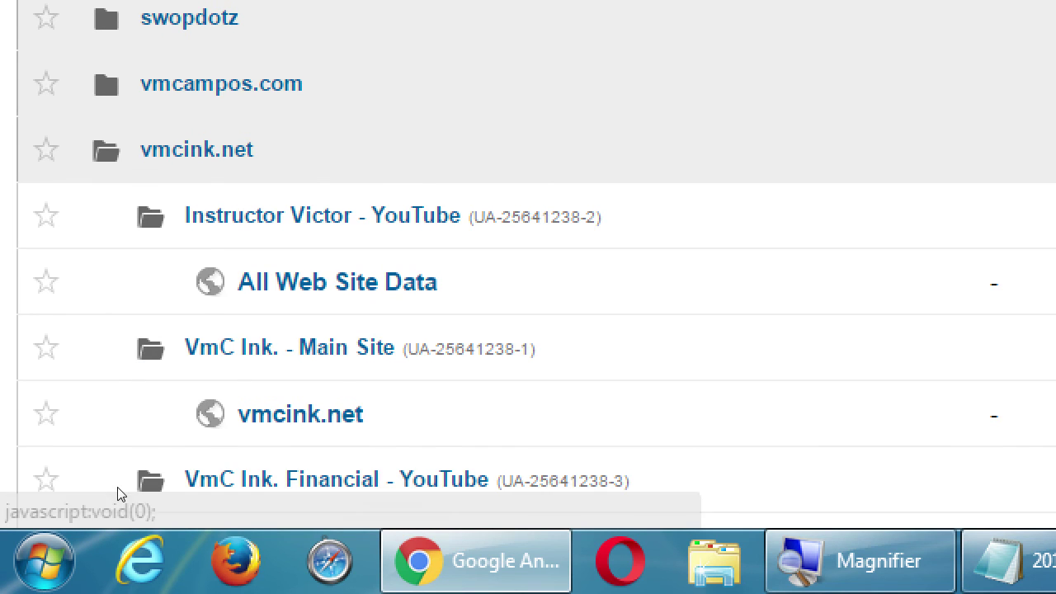
{"action": "left_click", "coordinate": [141, 378]}
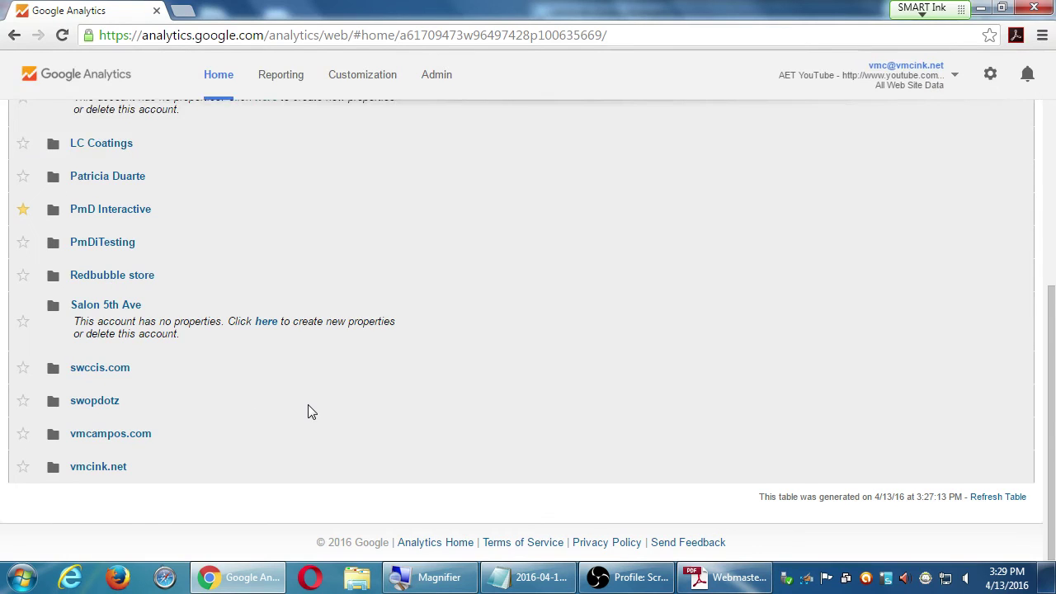
{"action": "scroll", "coordinate": [307, 411], "scroll_direction": "up", "scroll_amount": 2}
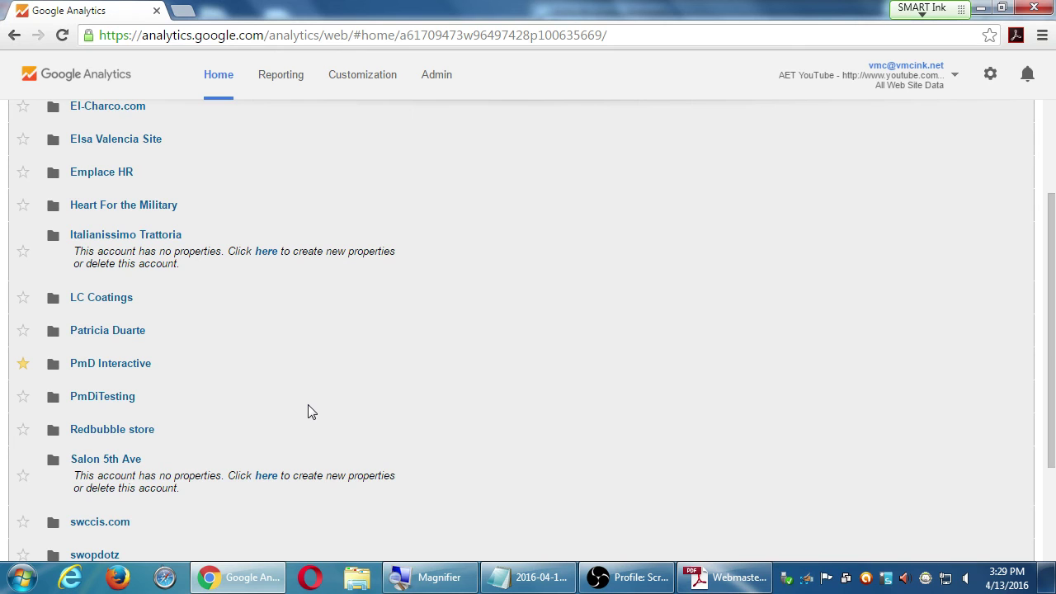
{"action": "scroll", "coordinate": [304, 412], "scroll_direction": "down", "scroll_amount": 3}
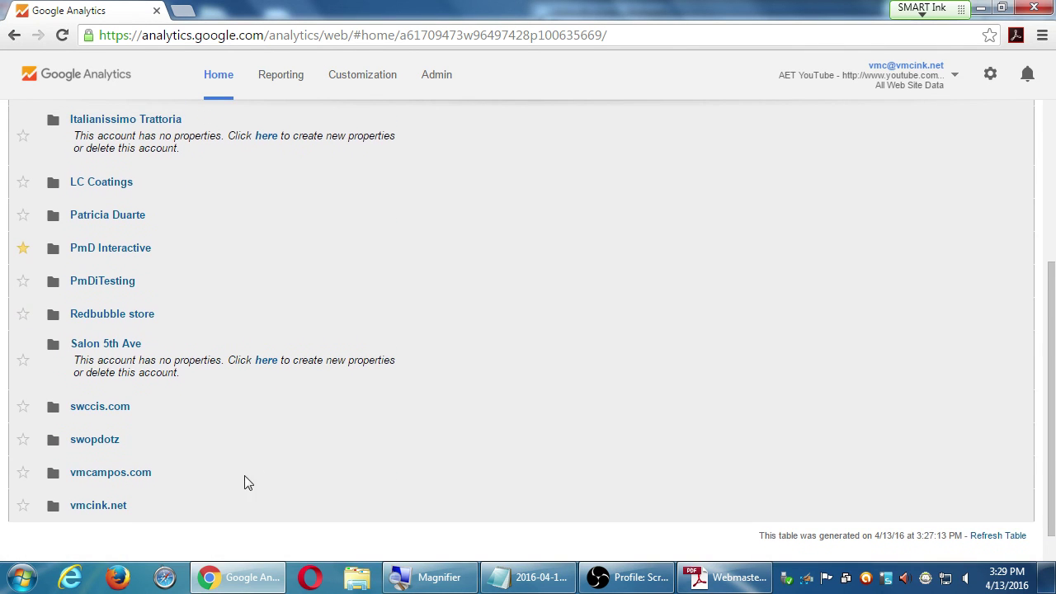
- Expand the vmcink.net account and examine its YouTube and main site properties with their views
{"action": "left_click", "coordinate": [209, 467]}
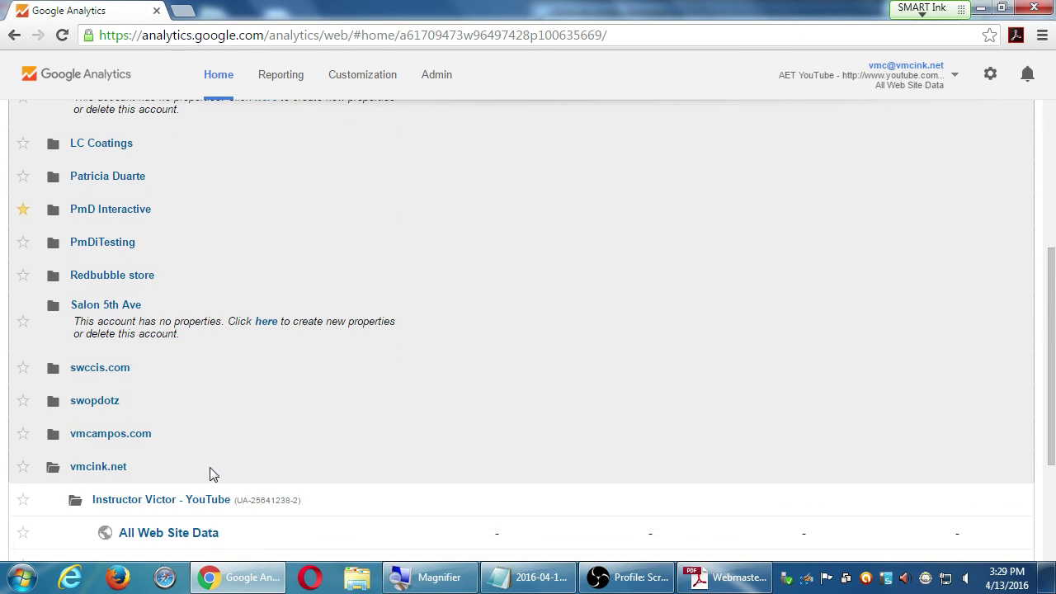
{"action": "scroll", "coordinate": [171, 475], "scroll_direction": "down", "scroll_amount": 1}
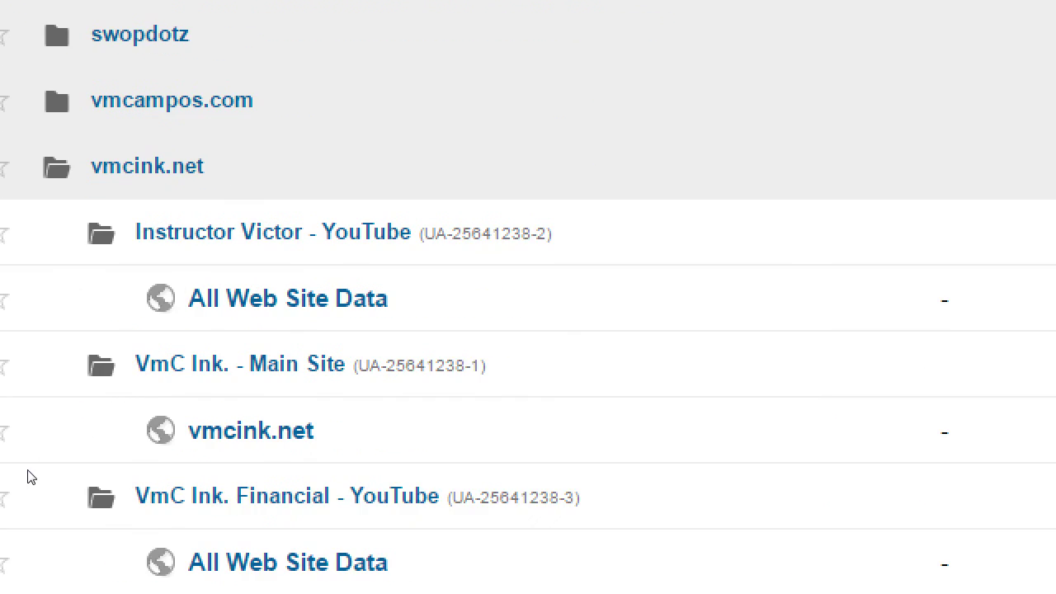
{"action": "scroll", "coordinate": [28, 478], "scroll_direction": "up", "scroll_amount": 1}
{"action": "scroll", "coordinate": [28, 479], "scroll_direction": "down", "scroll_amount": 2}
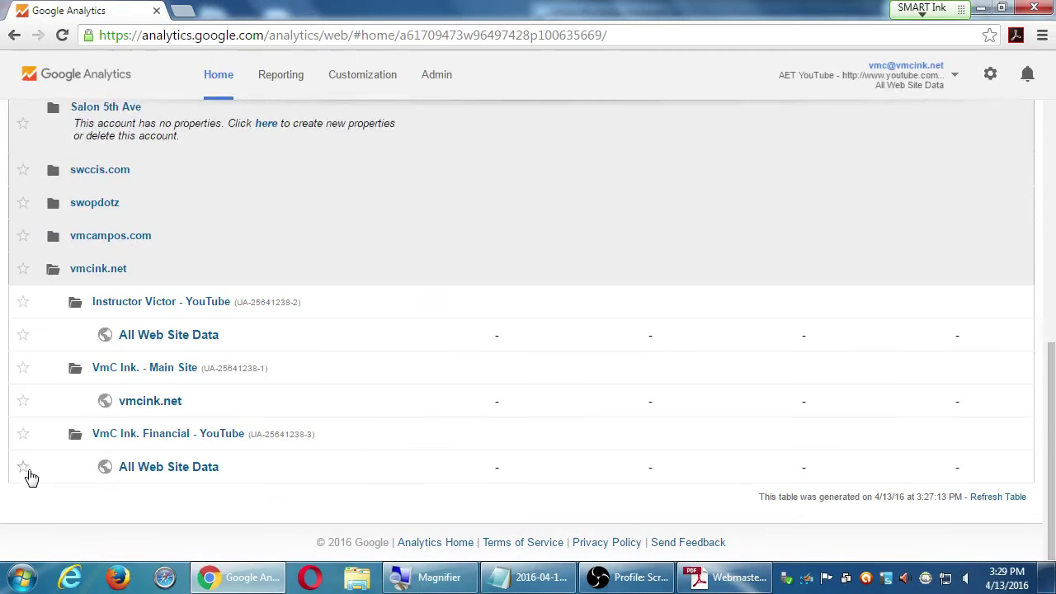
{"action": "scroll", "coordinate": [31, 478], "scroll_direction": "up", "scroll_amount": 1}
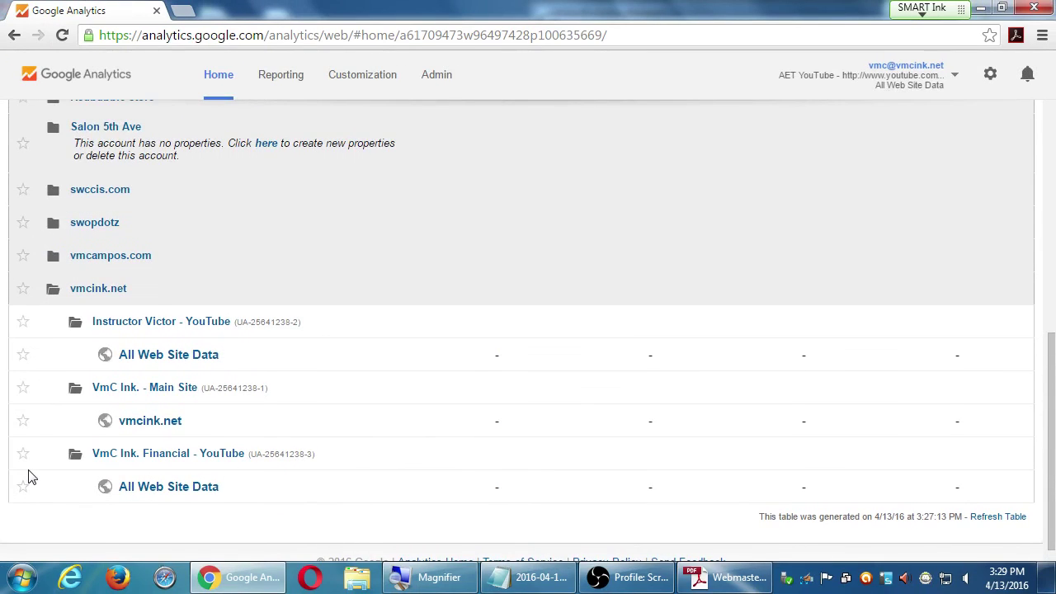
- Reload the account list, view the properties under swccis.com, and collapse that account again
{"action": "key", "text": "F5"}
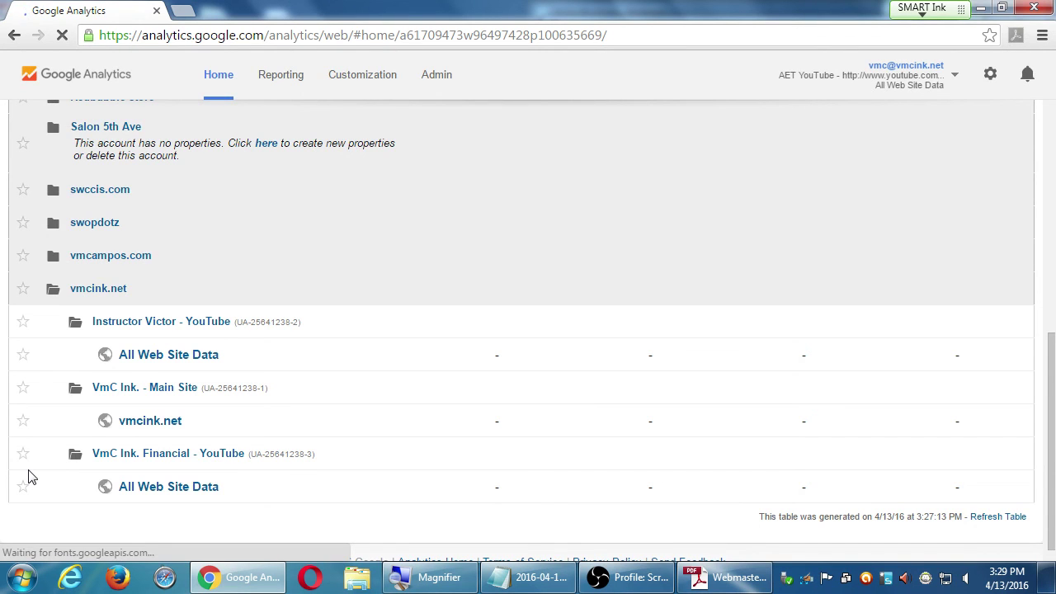
{"action": "scroll", "coordinate": [129, 396], "scroll_direction": "down", "scroll_amount": 4}
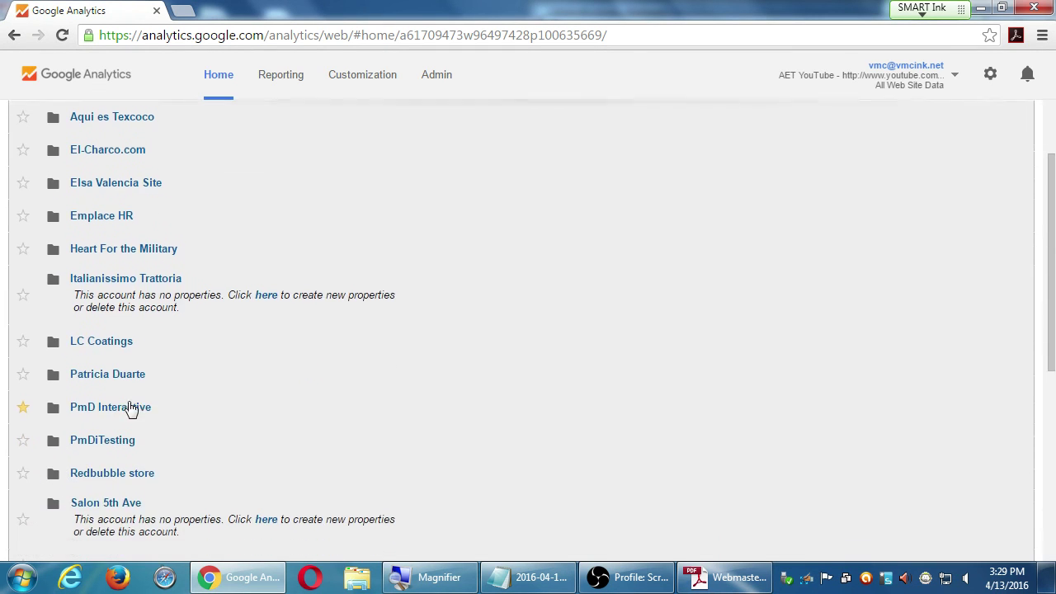
{"action": "scroll", "coordinate": [136, 380], "scroll_direction": "down", "scroll_amount": 1}
{"action": "left_click", "coordinate": [162, 256]}
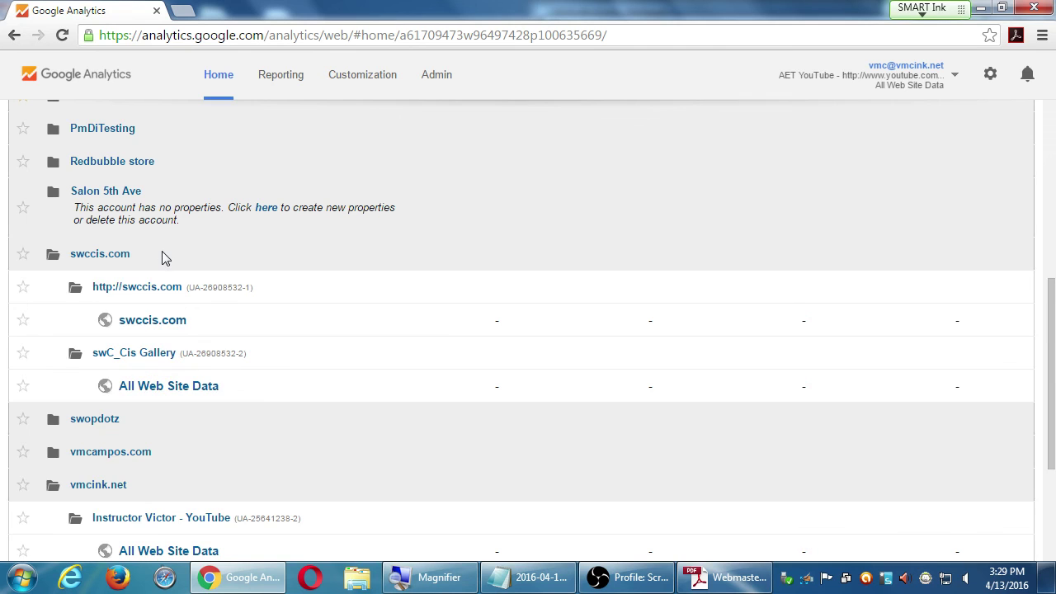
{"action": "left_click", "coordinate": [162, 253]}
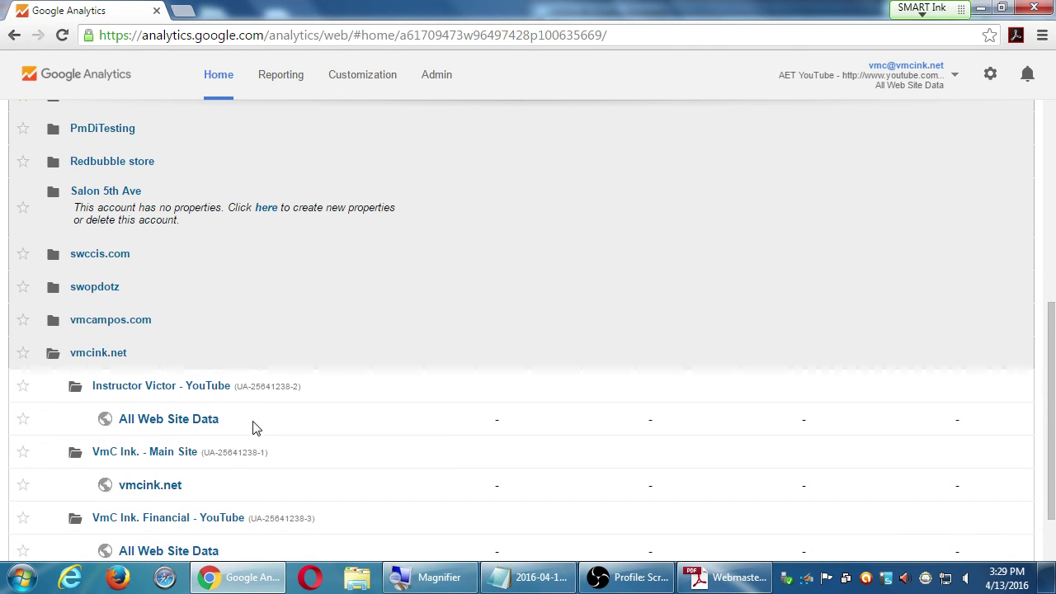
{"action": "scroll", "coordinate": [254, 427], "scroll_direction": "down", "scroll_amount": 1}
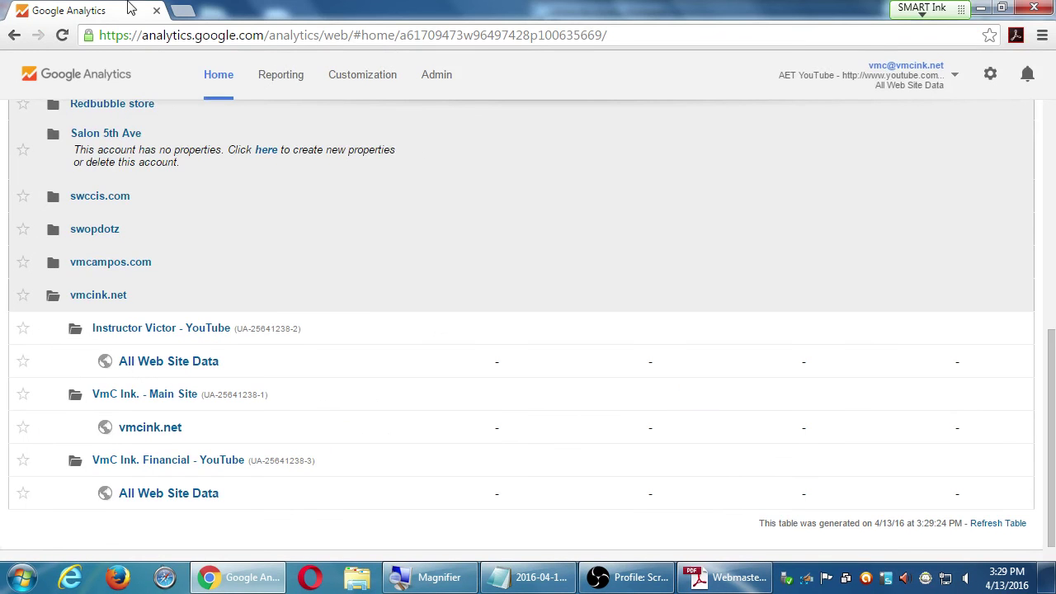
- Go to the Analytics administration page and open the form for creating a new account
{"action": "left_click", "coordinate": [440, 92]}
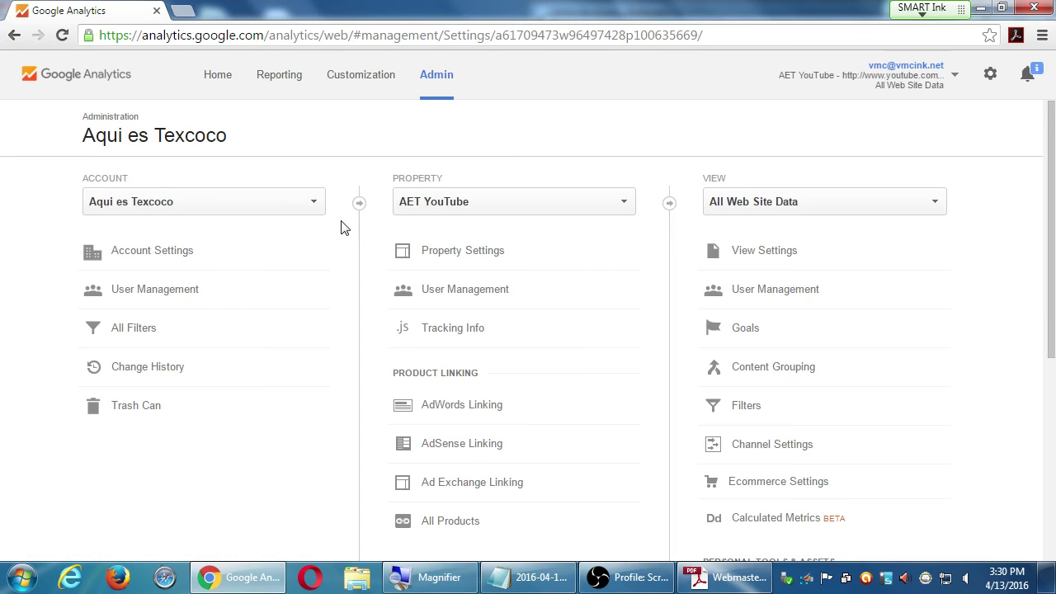
{"action": "left_click", "coordinate": [313, 204]}
{"action": "left_click", "coordinate": [279, 482]}
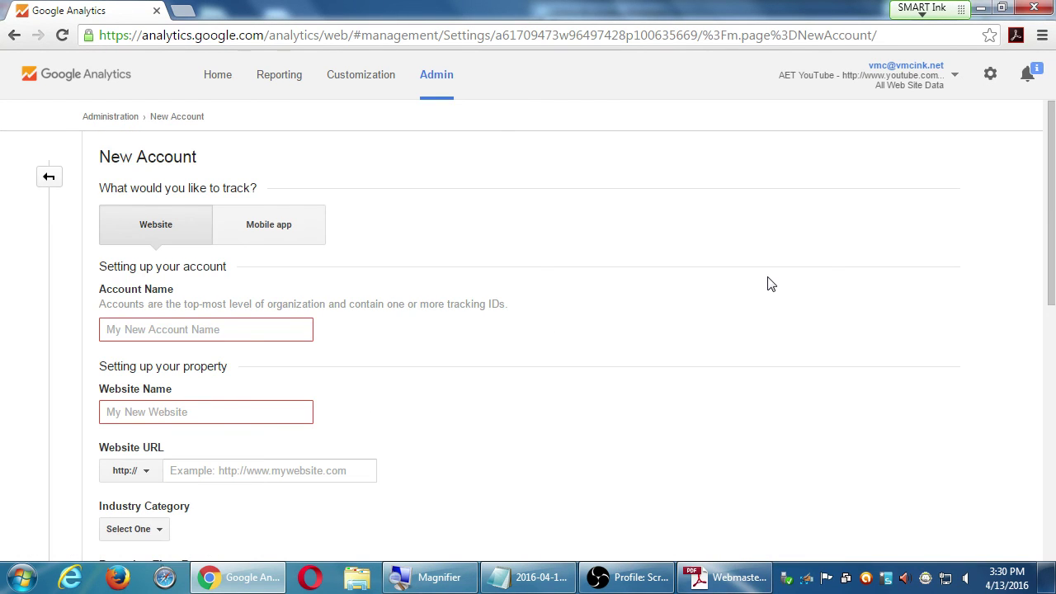
- Name the new account Victor's Bakery and its website Main Website
{"action": "scroll", "coordinate": [768, 284], "scroll_direction": "down", "scroll_amount": 1}
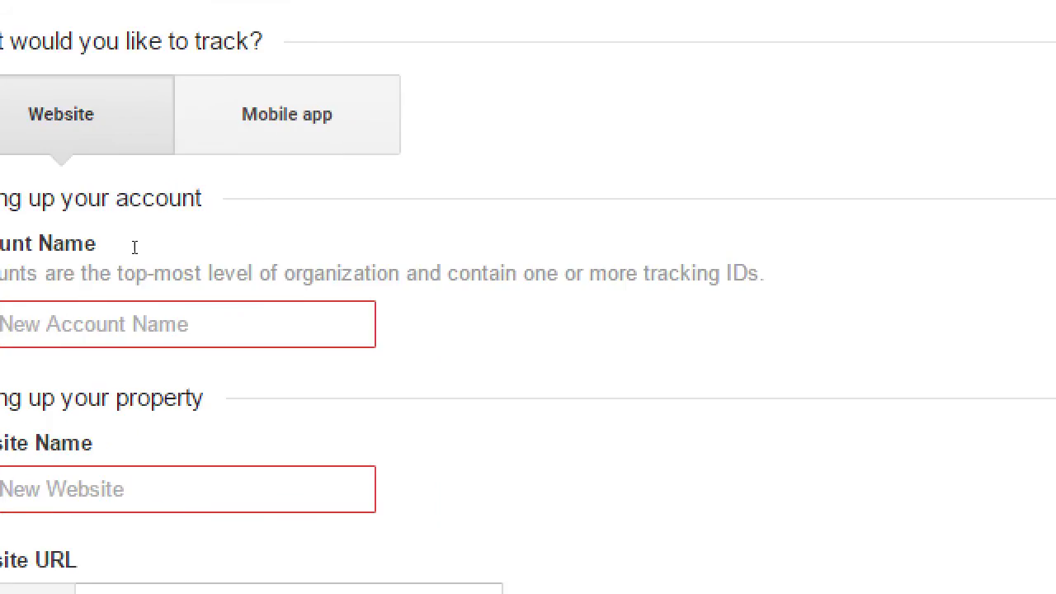
{"action": "key", "text": "Tab"}
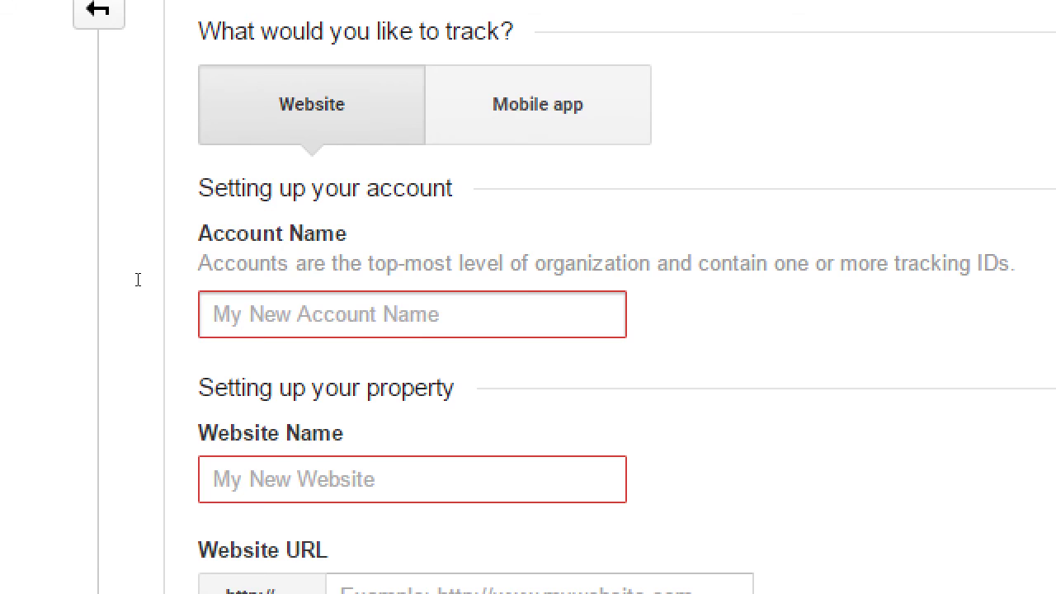
{"action": "type", "text": "Victor's Bakery"}
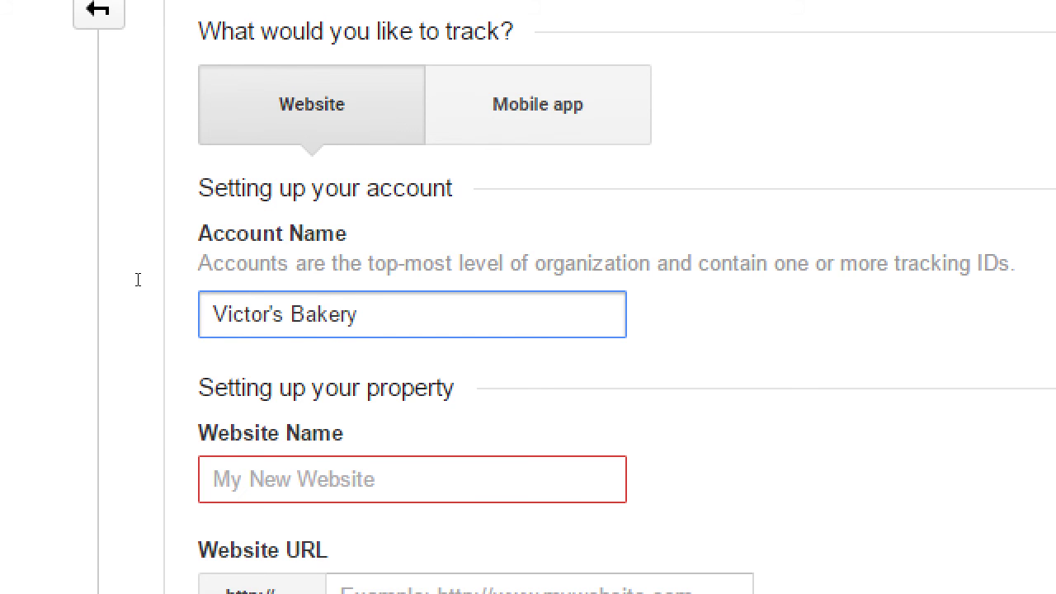
{"action": "key", "text": "Tab"}
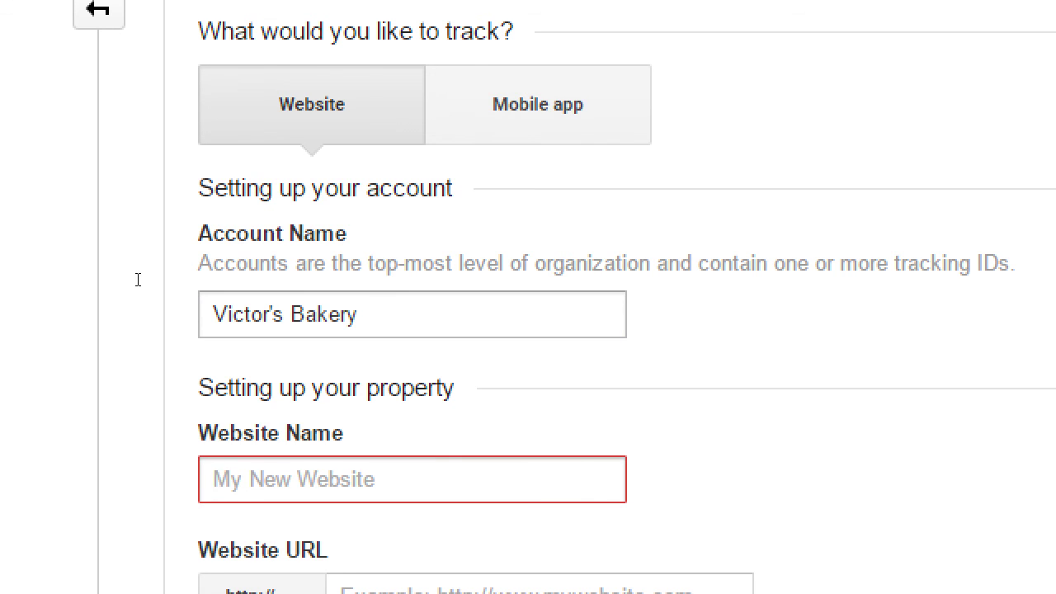
{"action": "type", "text": "Main Website"}
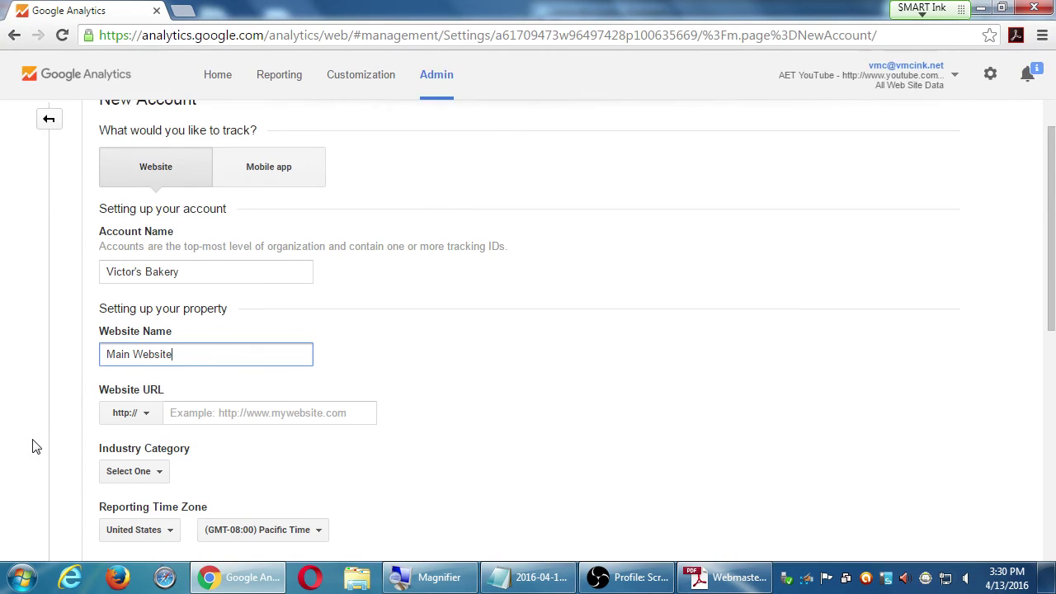
{"action": "scroll", "coordinate": [36, 446], "scroll_direction": "down", "scroll_amount": 5}
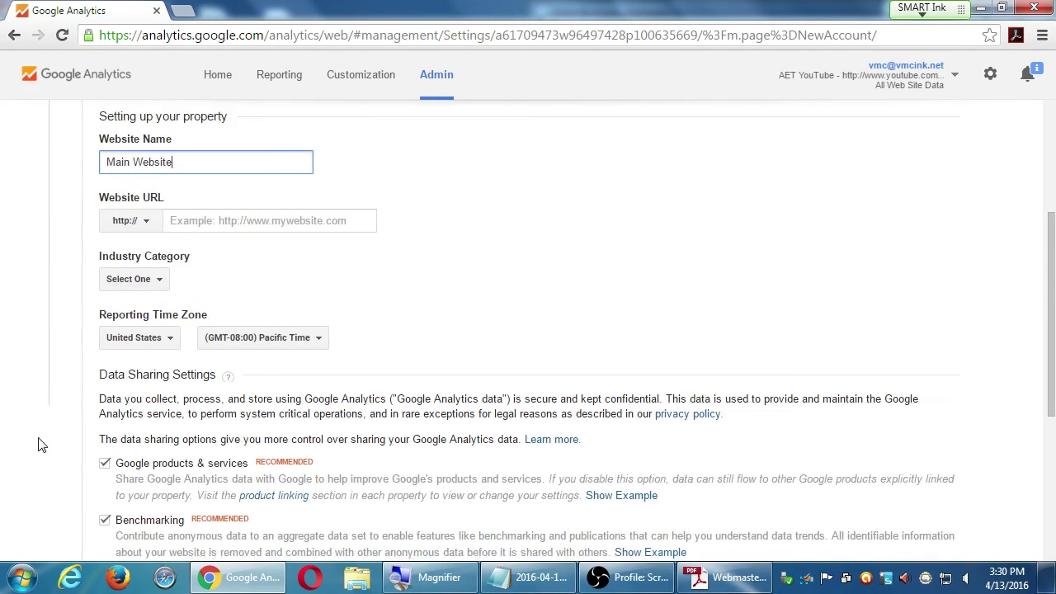
{"action": "scroll", "coordinate": [42, 445], "scroll_direction": "down", "scroll_amount": 1}
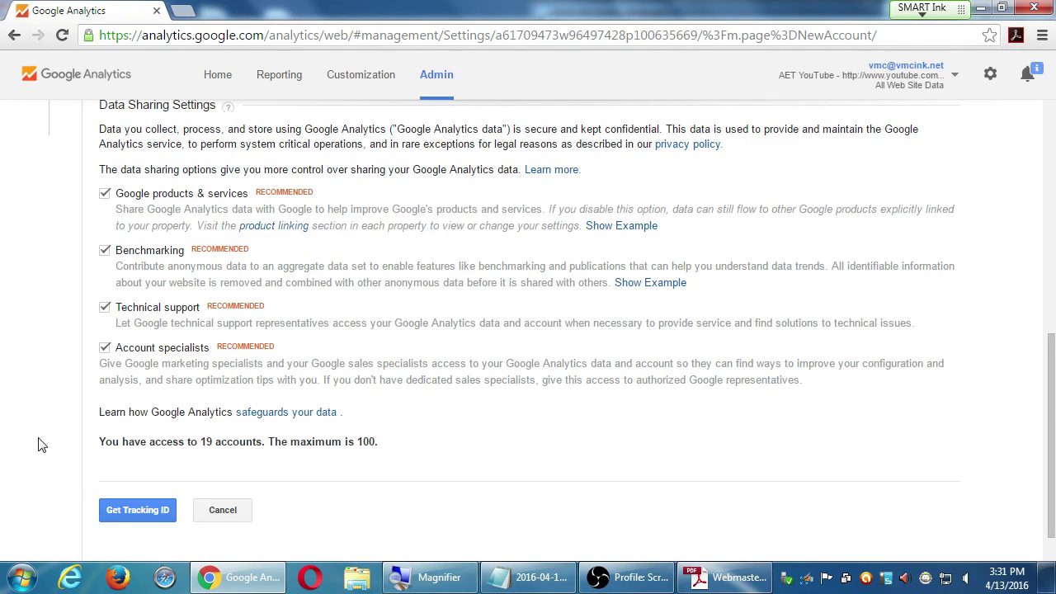
{"action": "scroll", "coordinate": [42, 445], "scroll_direction": "up", "scroll_amount": 3}
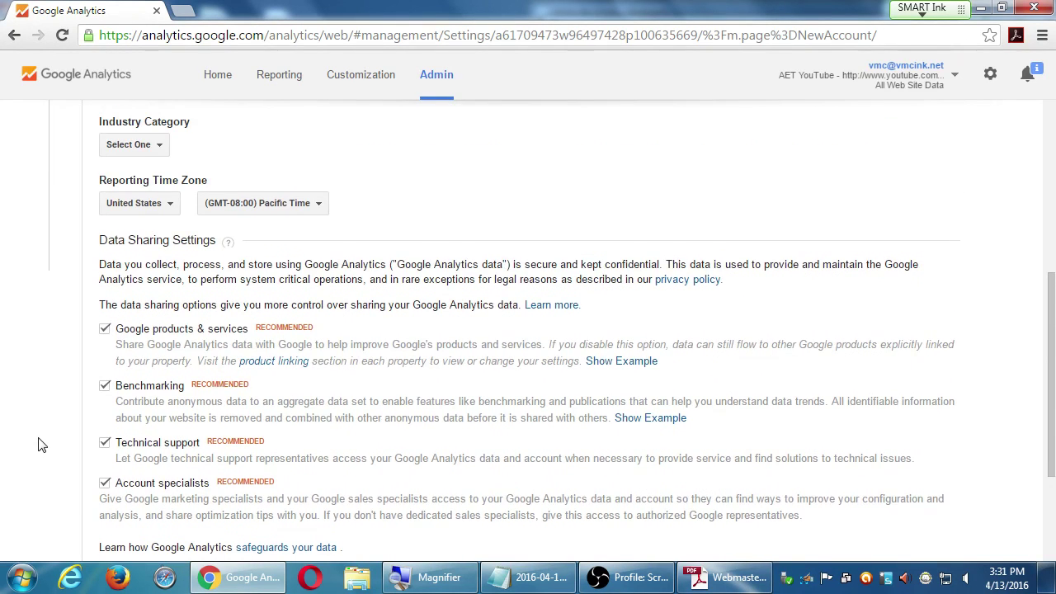
{"action": "scroll", "coordinate": [42, 445], "scroll_direction": "up", "scroll_amount": 3}
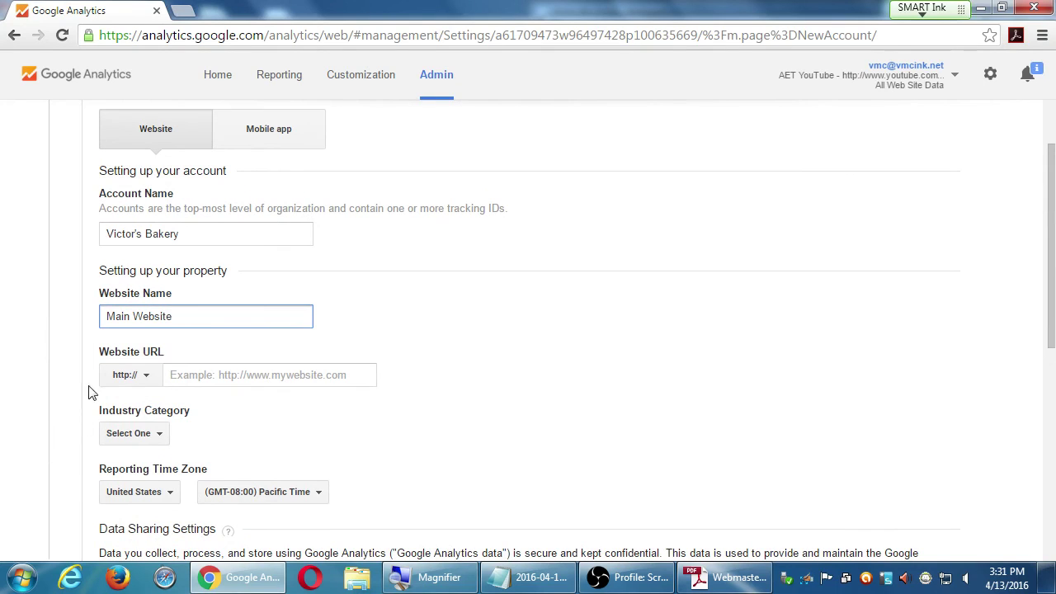
{"action": "left_click", "coordinate": [120, 376]}
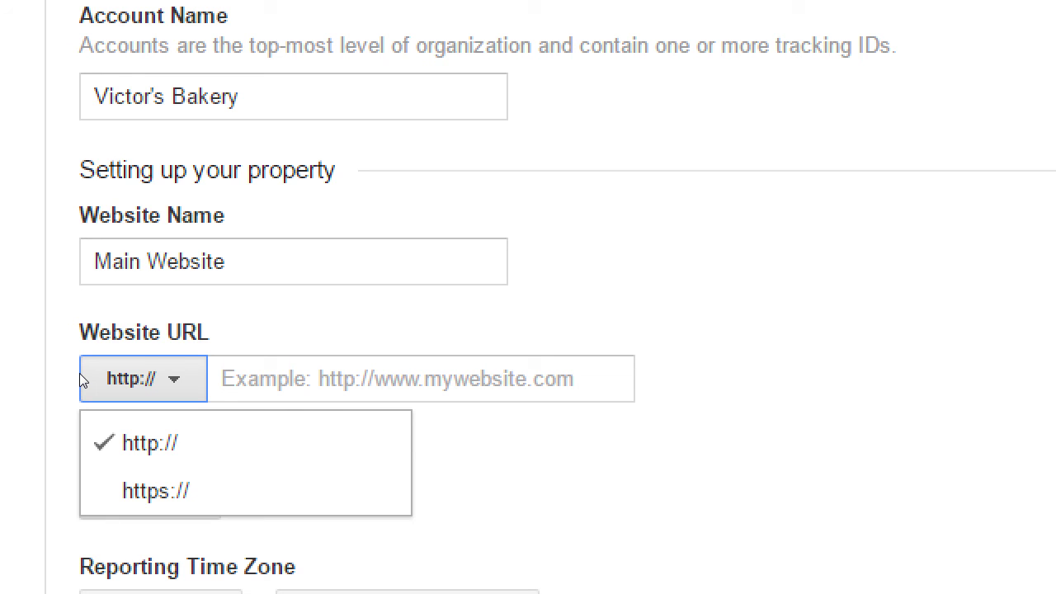
{"action": "left_click", "coordinate": [151, 379]}
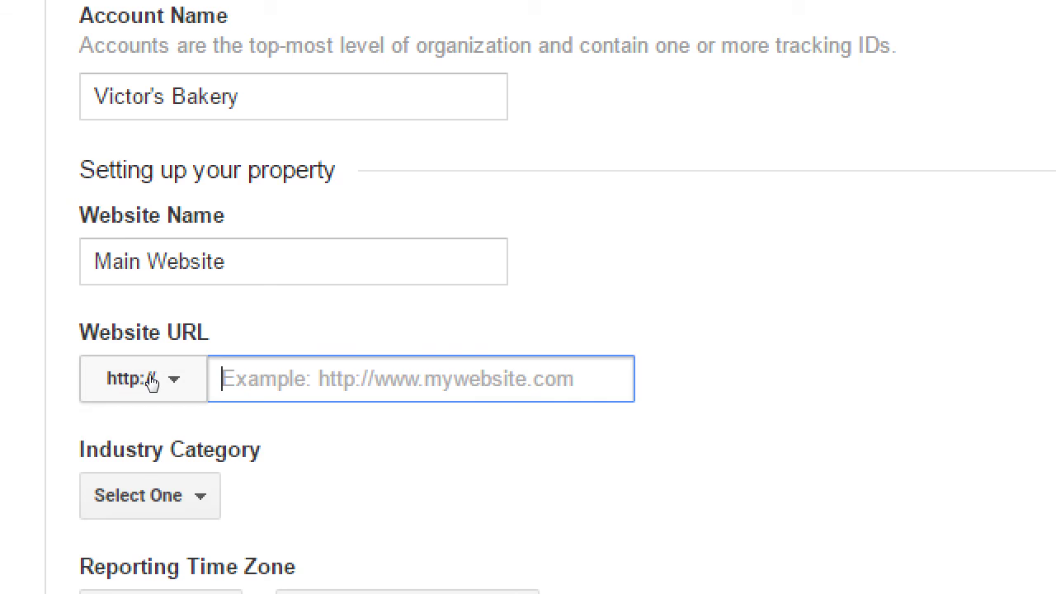
{"action": "type", "text": "victorsba"}
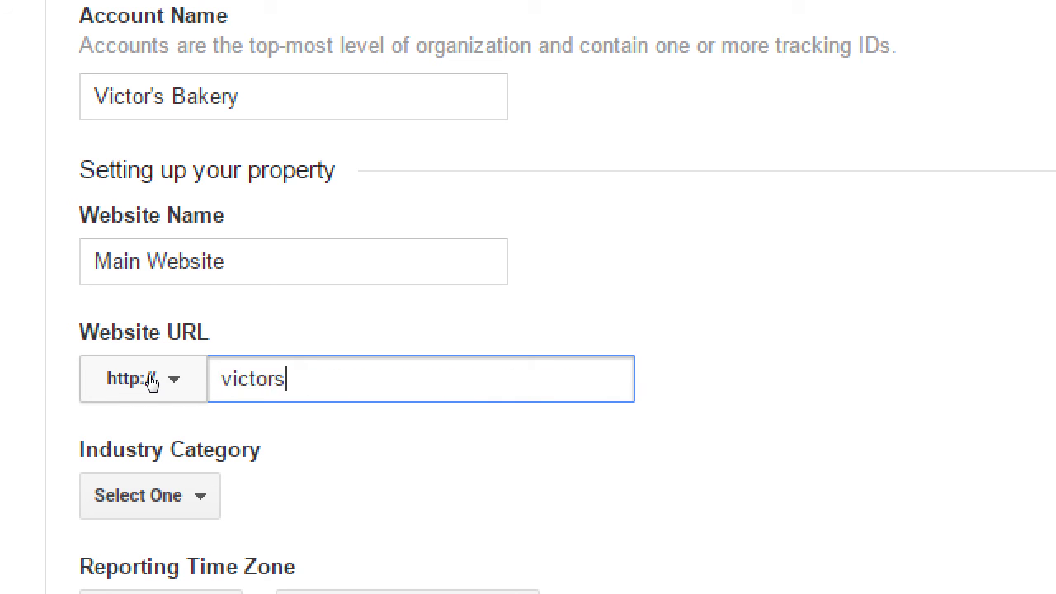
{"action": "type", "text": "kery.com"}
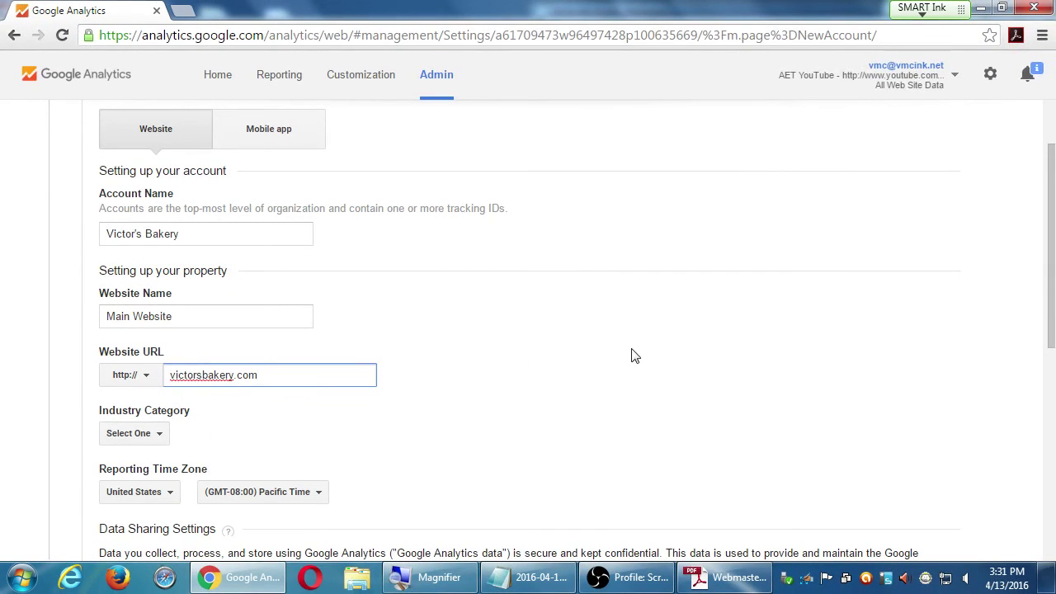
- Try Books and Literature as the industry category, and set the category to Other instead
{"action": "scroll", "coordinate": [572, 325], "scroll_direction": "up", "scroll_amount": 1}
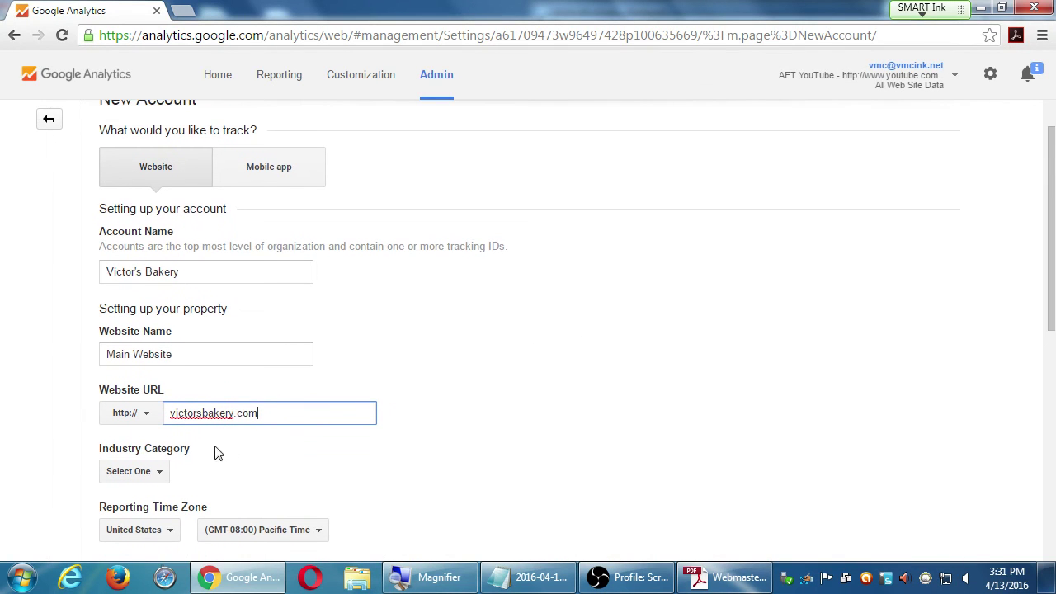
{"action": "scroll", "coordinate": [519, 417], "scroll_direction": "down", "scroll_amount": 2}
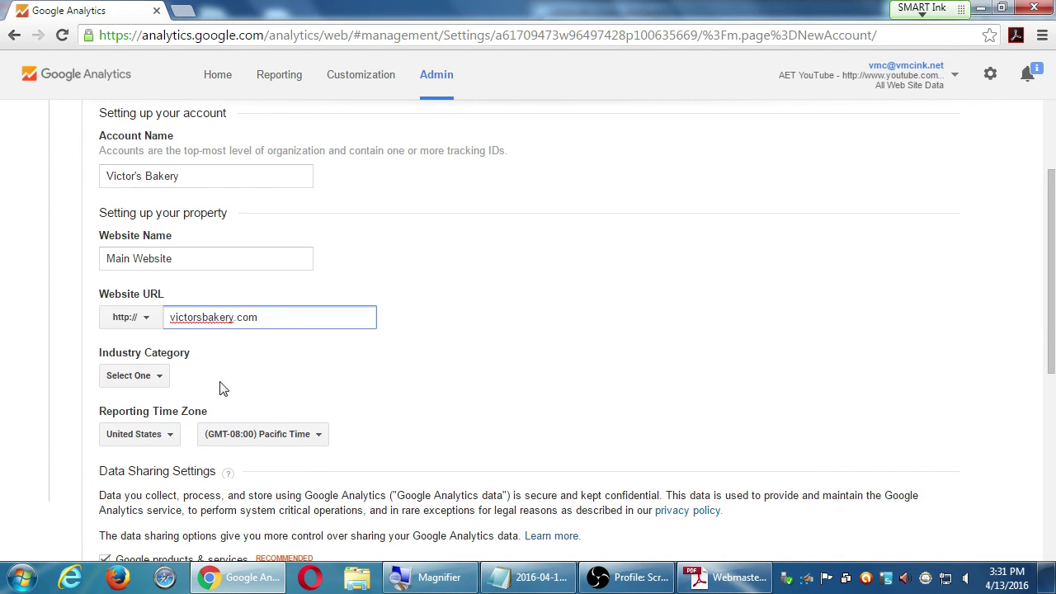
{"action": "left_click", "coordinate": [156, 376]}
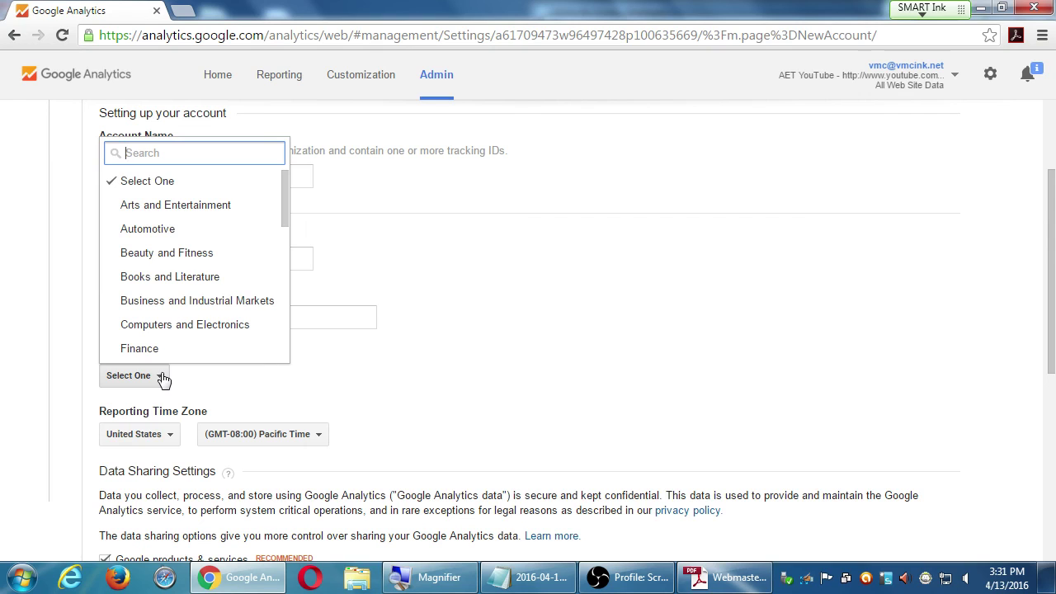
{"action": "left_click", "coordinate": [172, 283]}
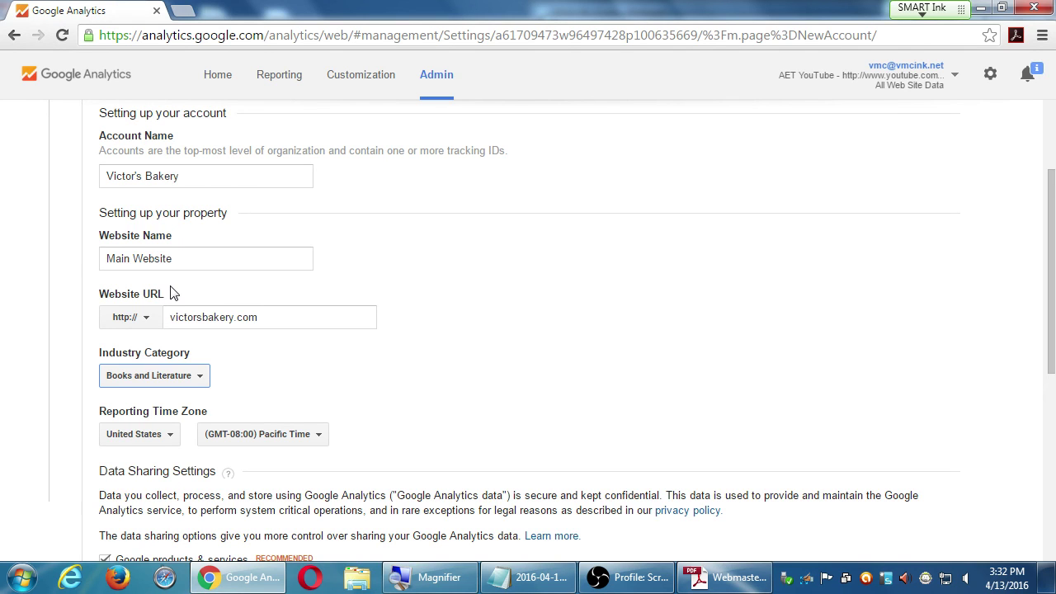
{"action": "left_click", "coordinate": [176, 376]}
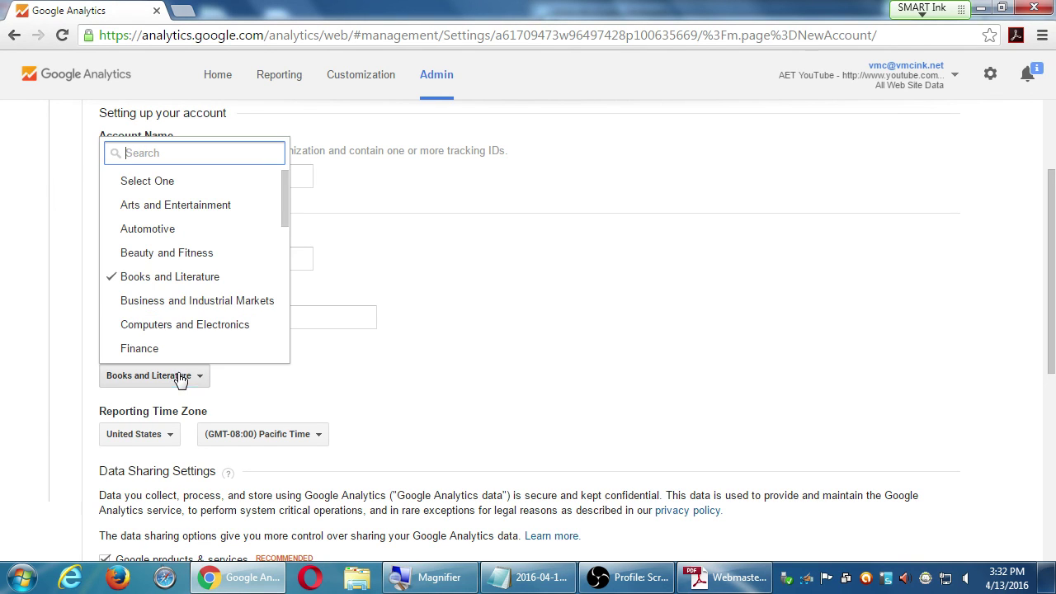
{"action": "left_click_drag", "start_coordinate": [282, 237], "coordinate": [288, 372]}
{"action": "left_click", "coordinate": [204, 353]}
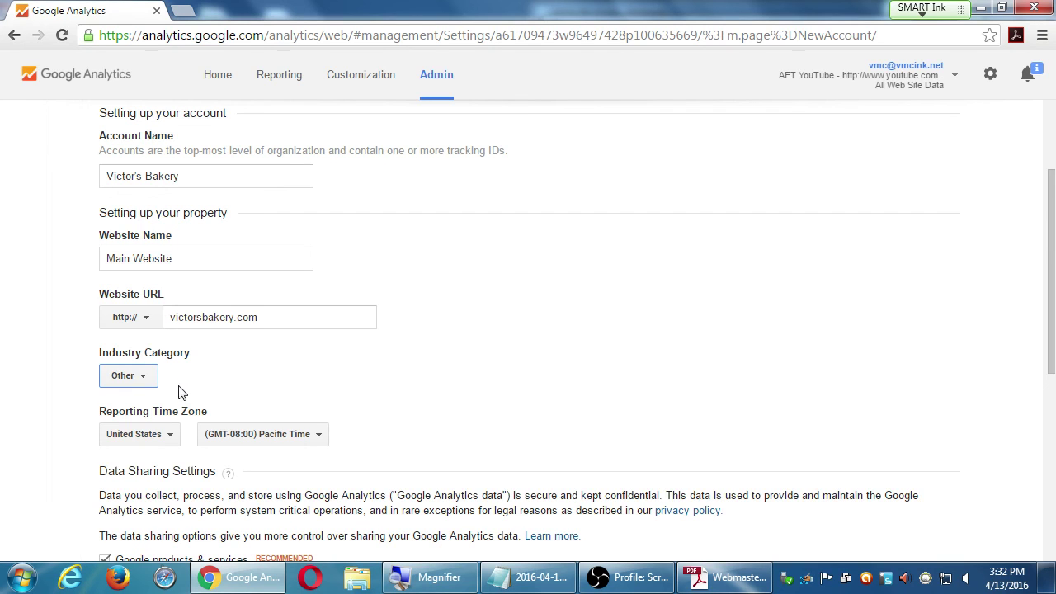
- Choose Other as the industry category and clear the Google products & services, Benchmarking, Technical support and Account specialists data sharing options
{"action": "left_click", "coordinate": [143, 381]}
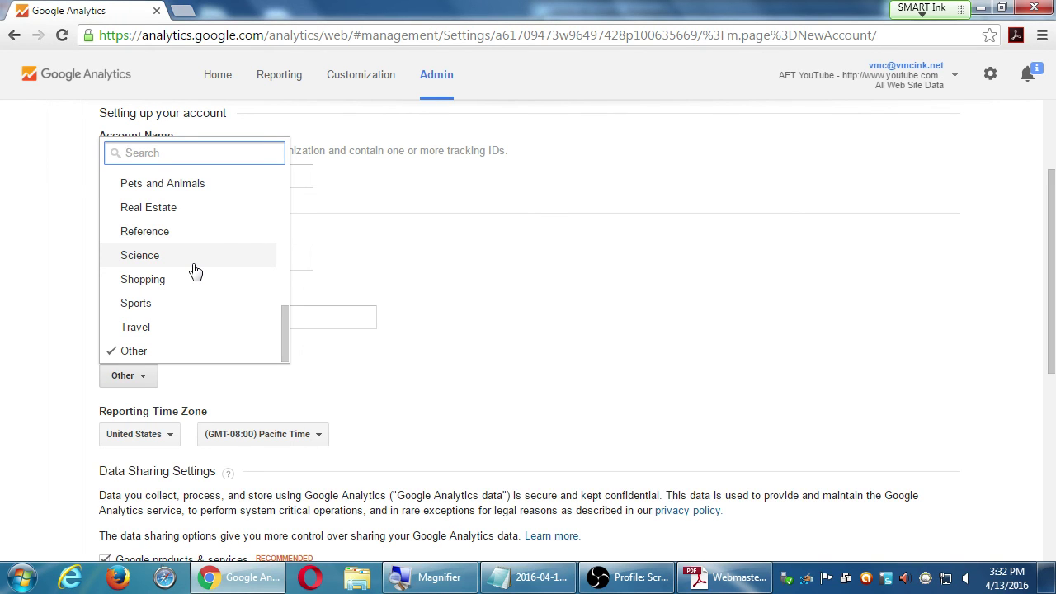
{"action": "left_click", "coordinate": [160, 348]}
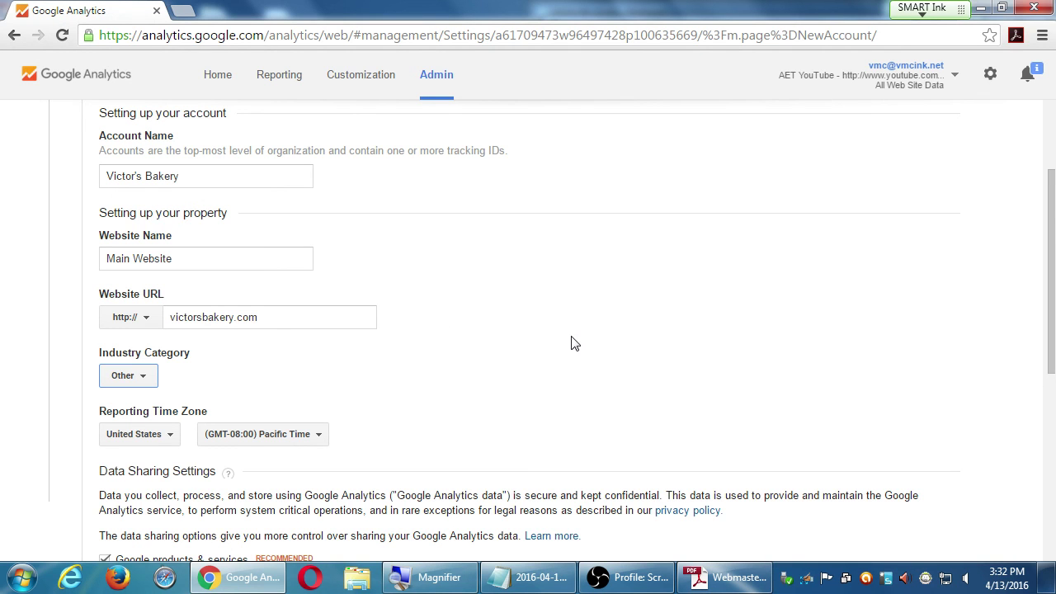
{"action": "scroll", "coordinate": [582, 340], "scroll_direction": "down", "scroll_amount": 1}
{"action": "scroll", "coordinate": [582, 340], "scroll_direction": "down", "scroll_amount": 1}
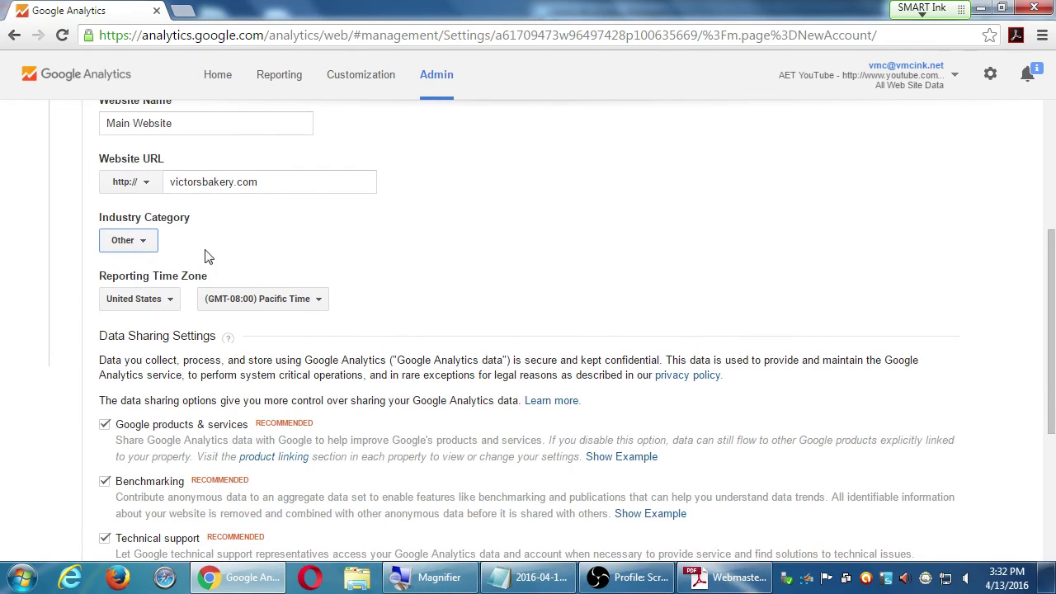
{"action": "scroll", "coordinate": [9, 371], "scroll_direction": "down", "scroll_amount": 2}
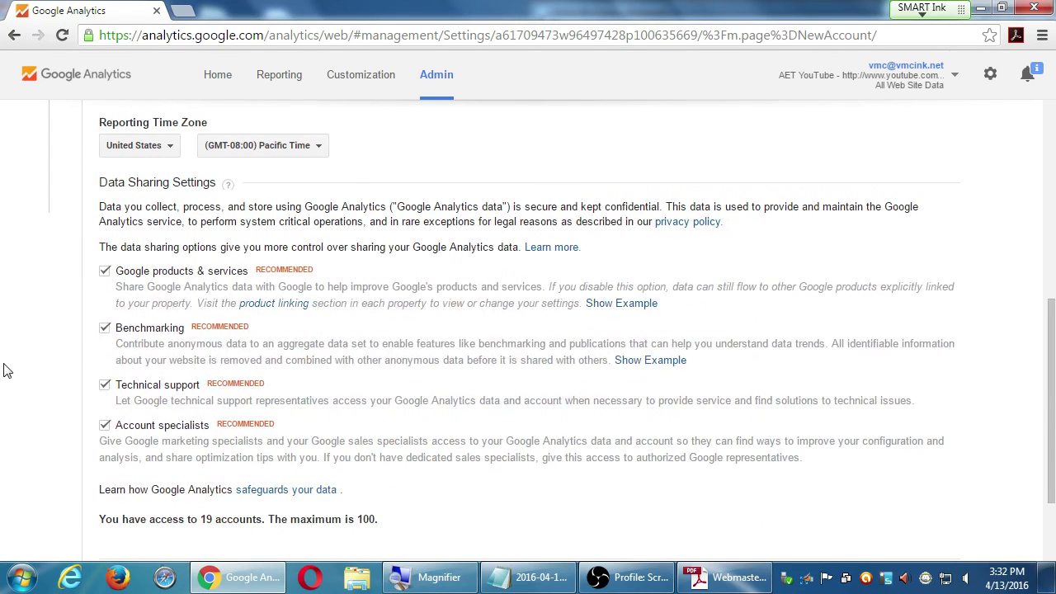
{"action": "scroll", "coordinate": [8, 370], "scroll_direction": "down", "scroll_amount": 1}
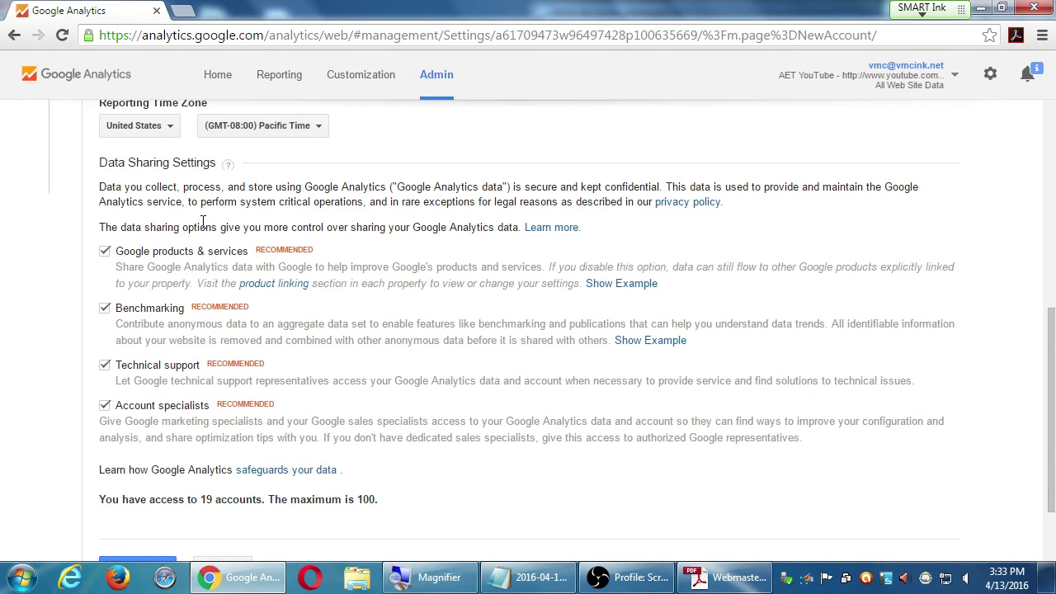
{"action": "left_click", "coordinate": [108, 253]}
{"action": "left_click", "coordinate": [105, 307]}
{"action": "left_click", "coordinate": [105, 365]}
{"action": "left_click", "coordinate": [105, 406]}
{"action": "scroll", "coordinate": [119, 384], "scroll_direction": "down", "scroll_amount": 2}
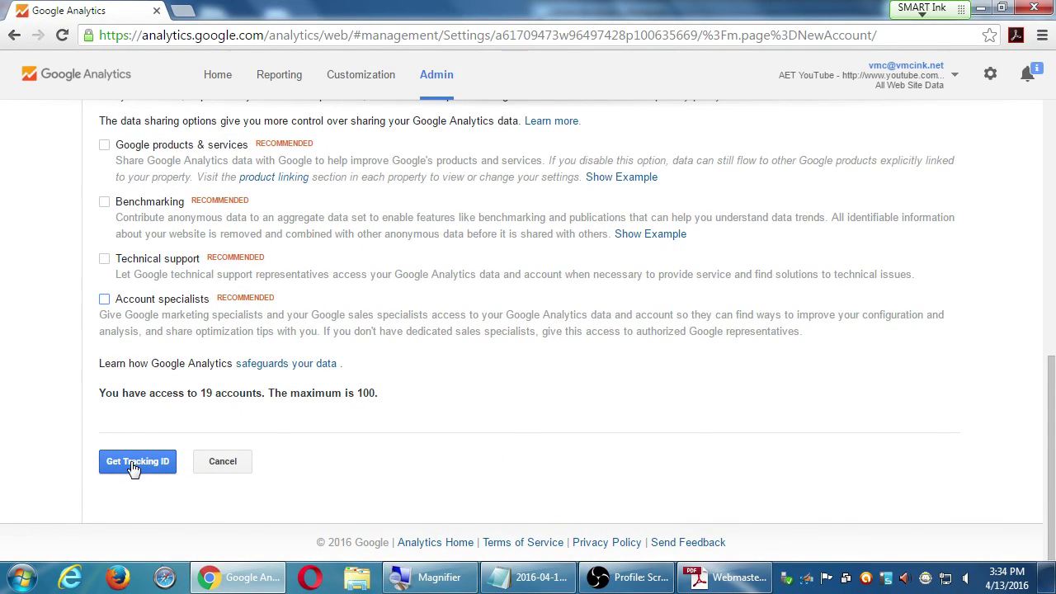
- Request the tracking ID for the new account and accept the Google Analytics Terms of Service for the United States
{"action": "left_click", "coordinate": [134, 465]}
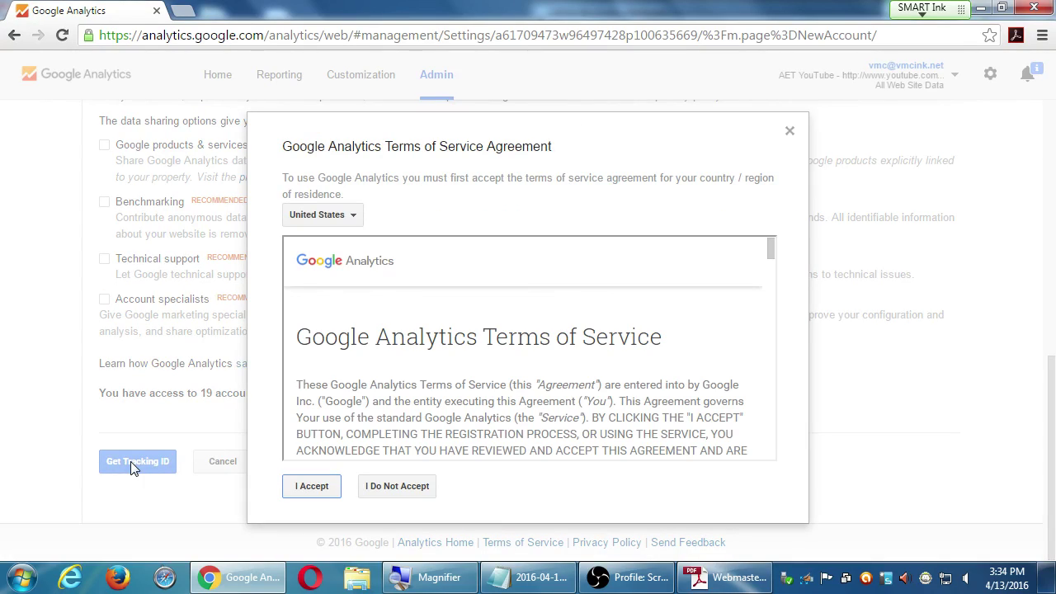
{"action": "left_click_drag", "start_coordinate": [772, 246], "coordinate": [758, 467]}
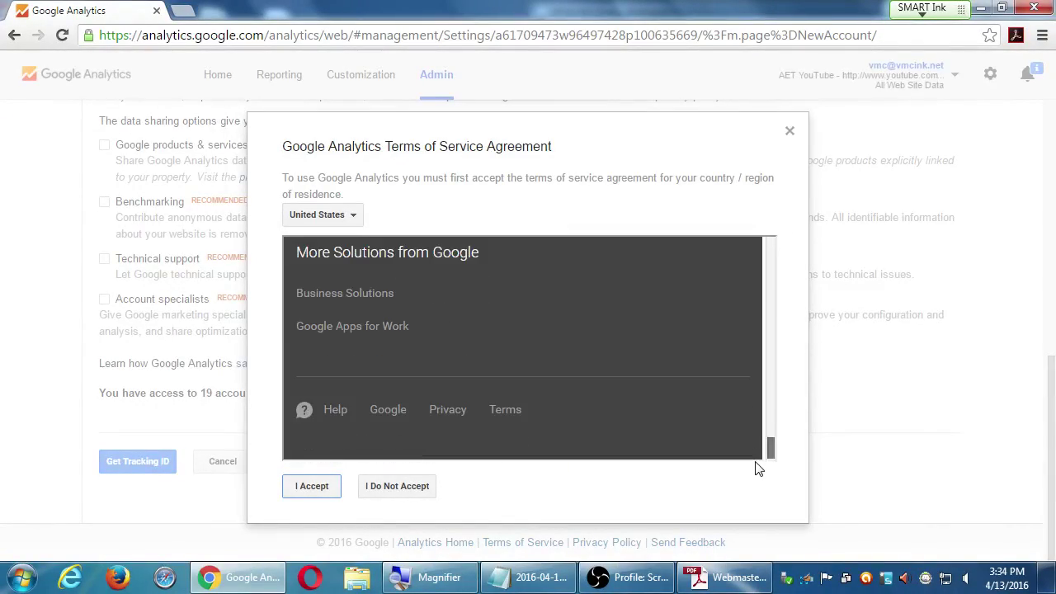
{"action": "left_click_drag", "start_coordinate": [611, 504], "coordinate": [295, 492]}
{"action": "left_click", "coordinate": [299, 488]}
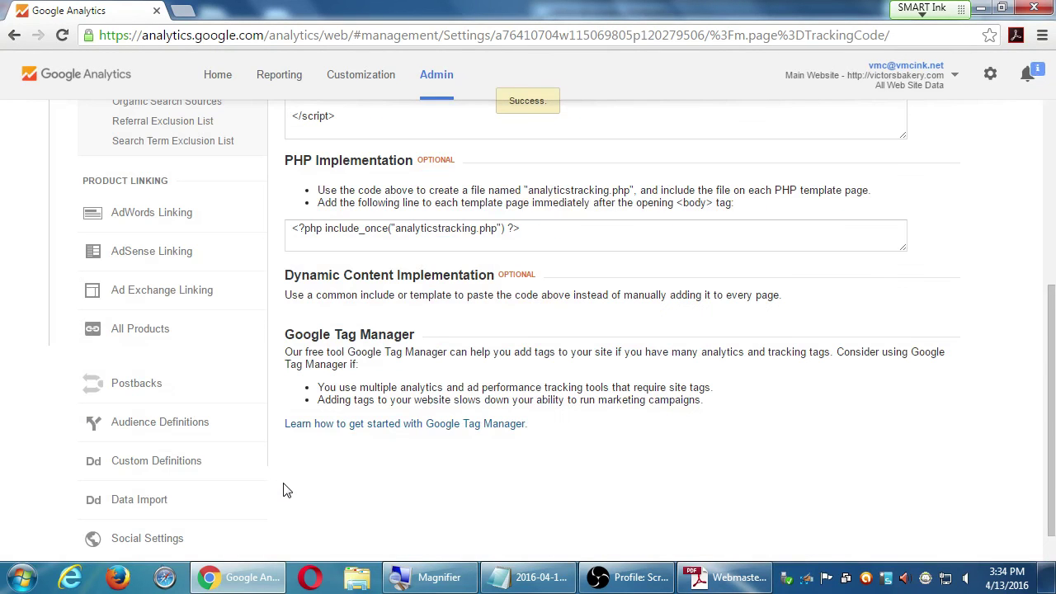
{"action": "scroll", "coordinate": [306, 490], "scroll_direction": "up", "scroll_amount": 4}
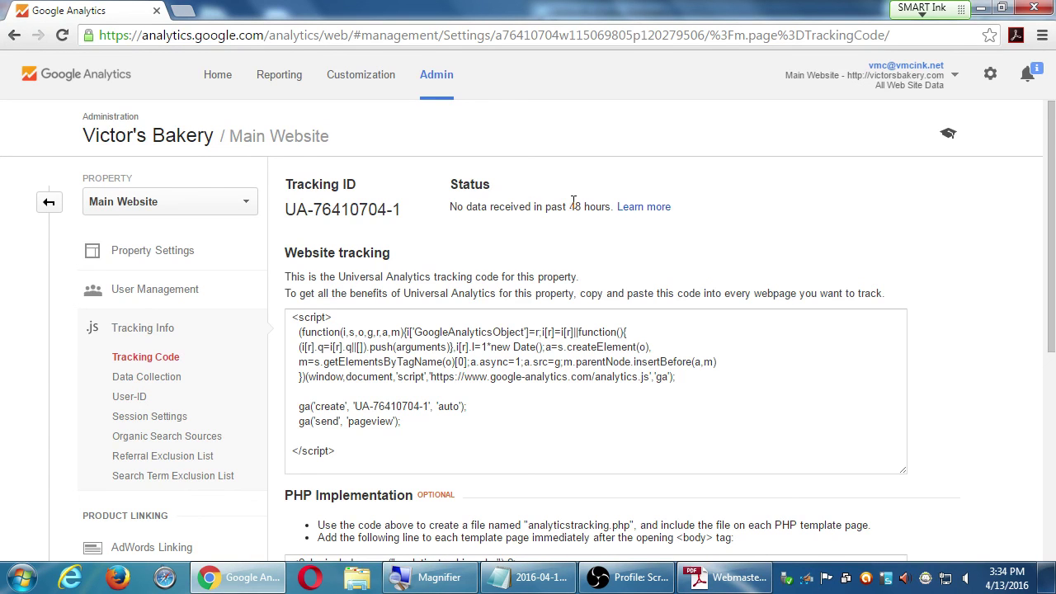
- Reopen the Main Website tracking code from the administration overview, select the whole script and review the implementation notes beneath it
{"action": "left_click", "coordinate": [49, 202]}
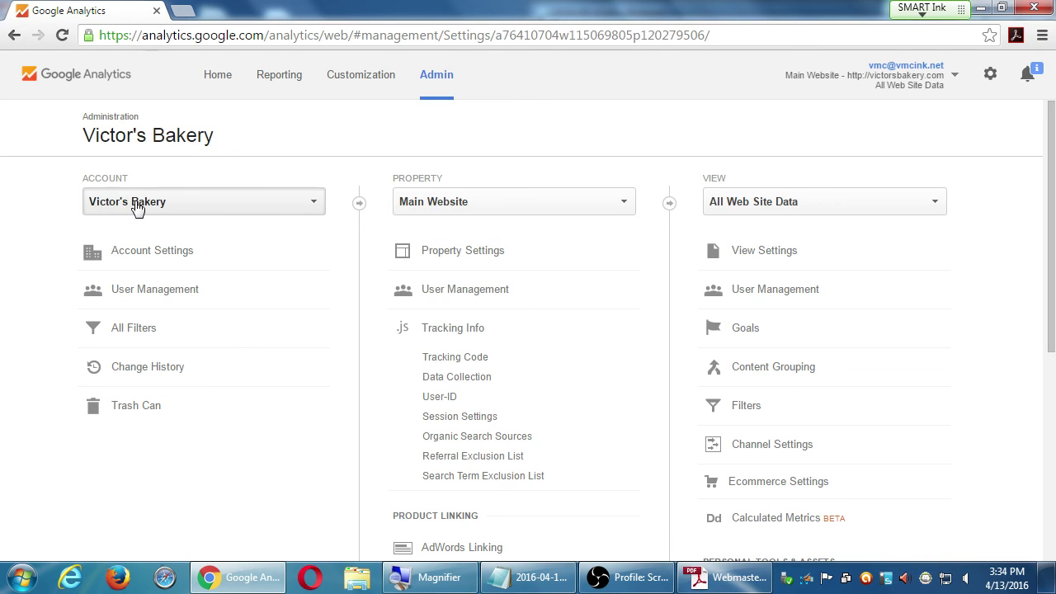
{"action": "left_click", "coordinate": [463, 357]}
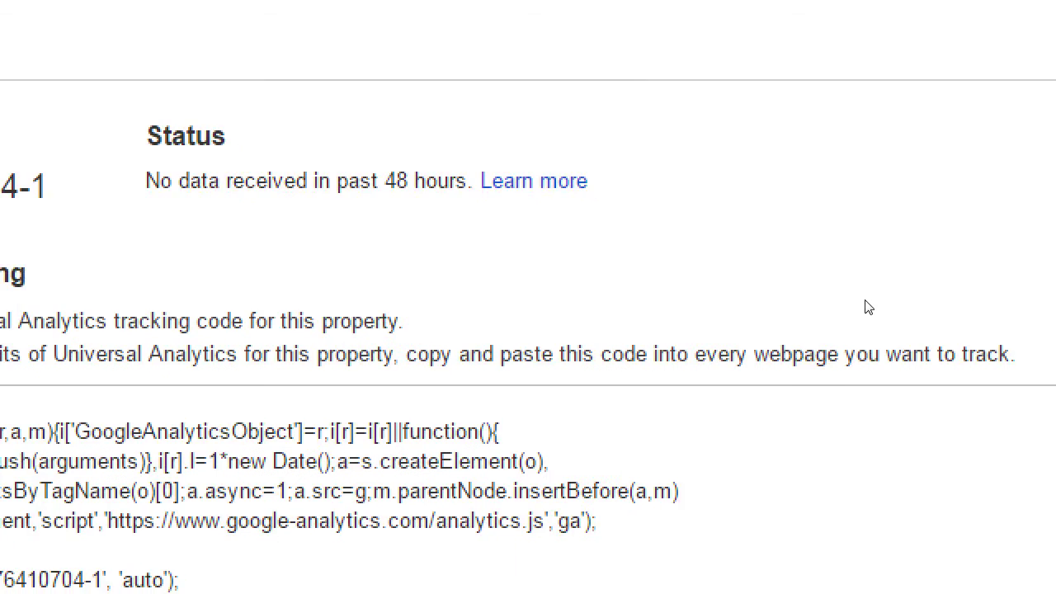
{"action": "left_click_drag", "start_coordinate": [370, 459], "coordinate": [302, 315]}
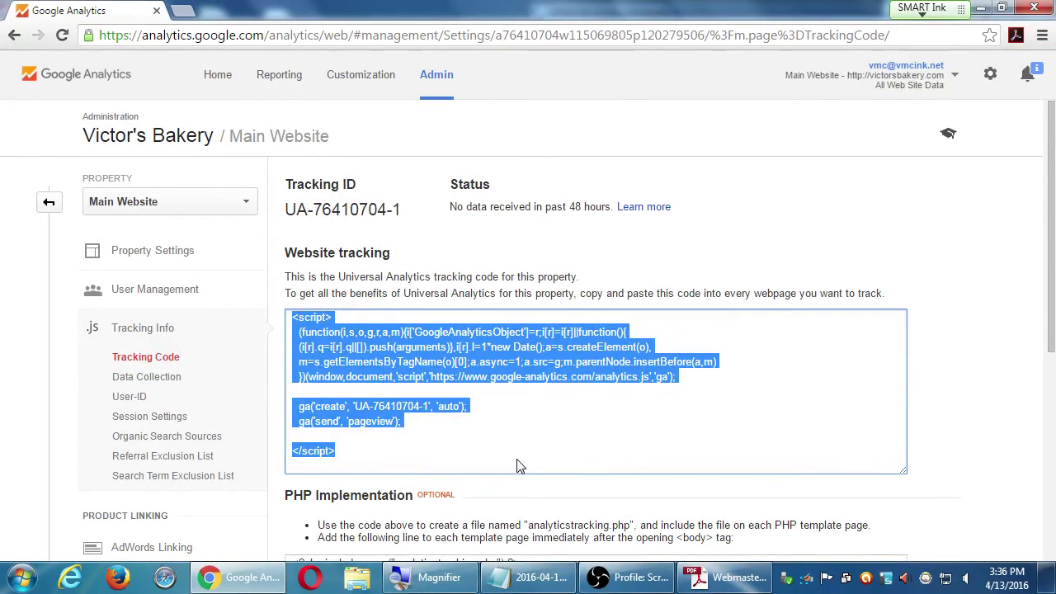
{"action": "scroll", "coordinate": [1025, 369], "scroll_direction": "down", "scroll_amount": 5}
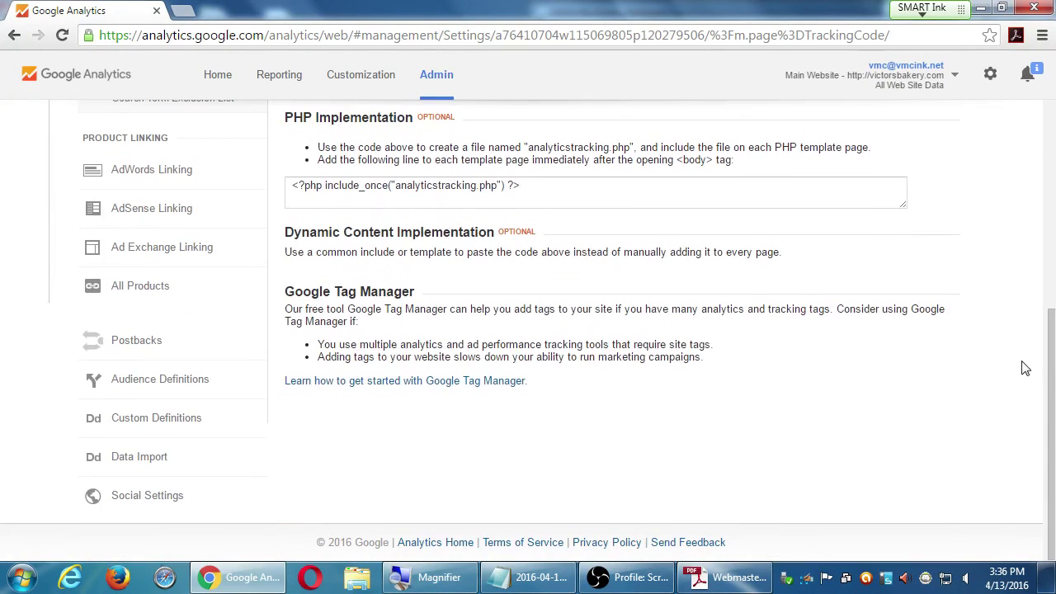
{"action": "scroll", "coordinate": [1025, 369], "scroll_direction": "up", "scroll_amount": 5}
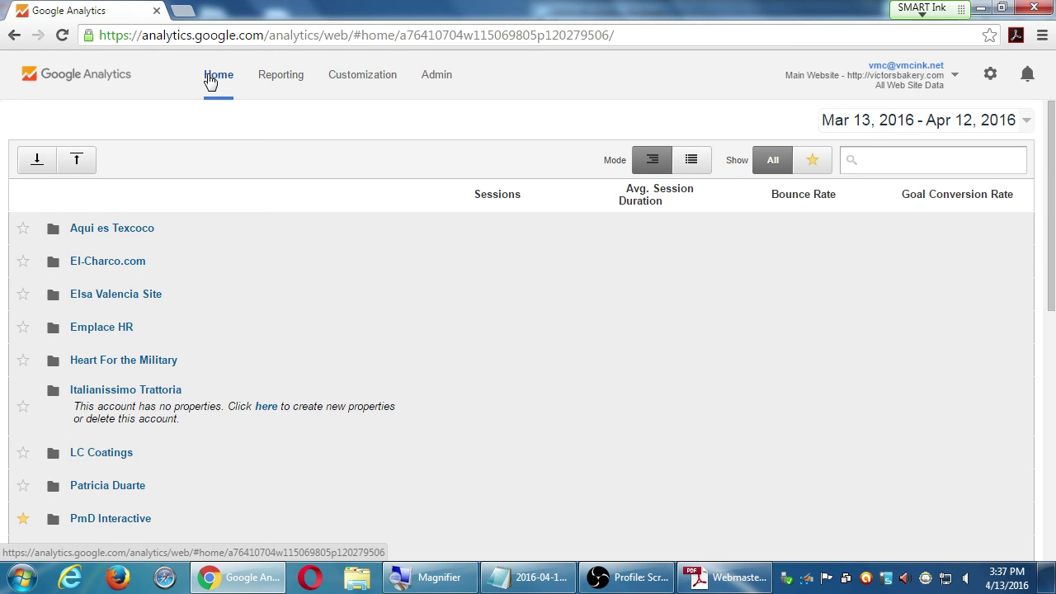
- Return to Victor's Bakery administration from the account list, open the Main Website tracking code and select the entire script
{"action": "left_click", "coordinate": [430, 89]}
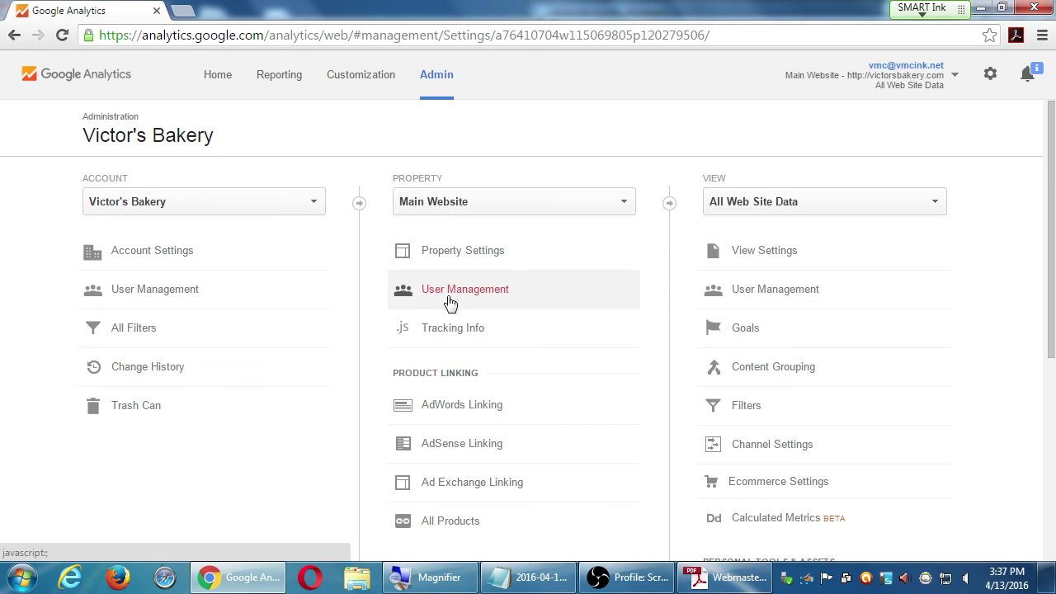
{"action": "left_click", "coordinate": [462, 330]}
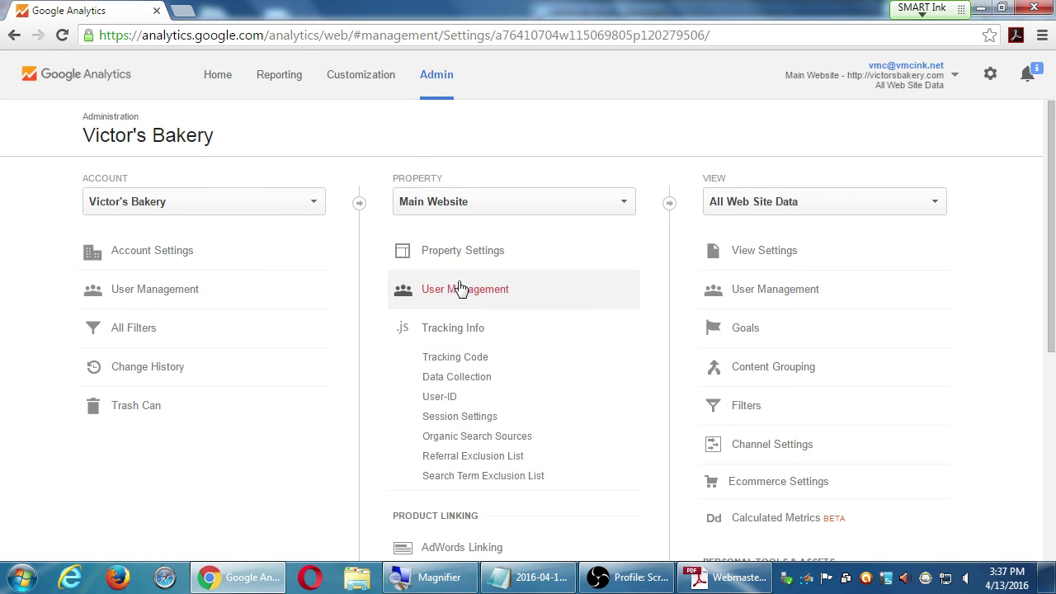
{"action": "left_click", "coordinate": [462, 358]}
{"action": "left_click_drag", "start_coordinate": [409, 457], "coordinate": [346, 376]}
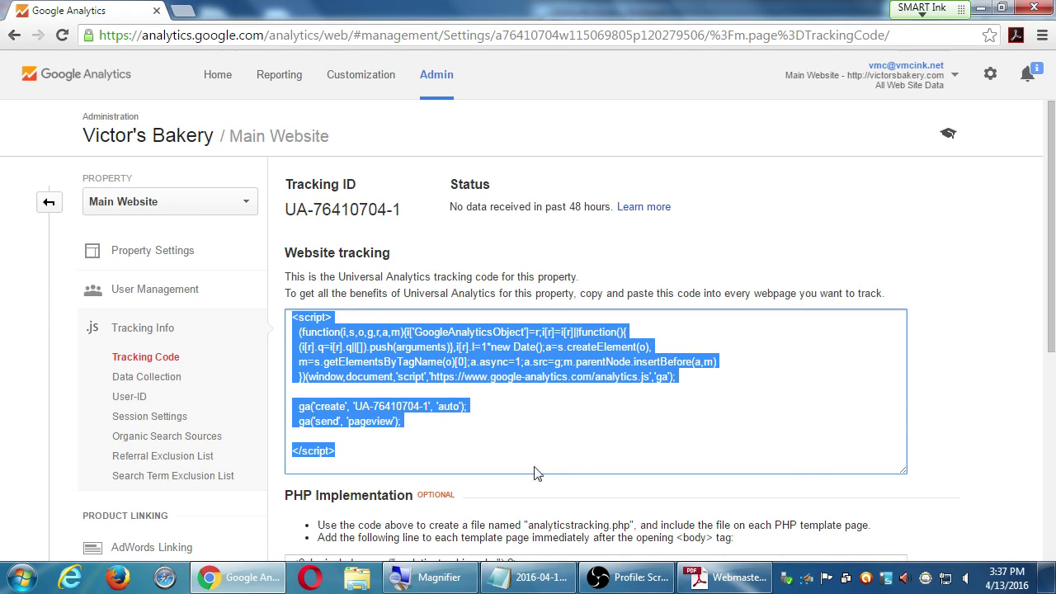
{"action": "left_click", "coordinate": [646, 580]}
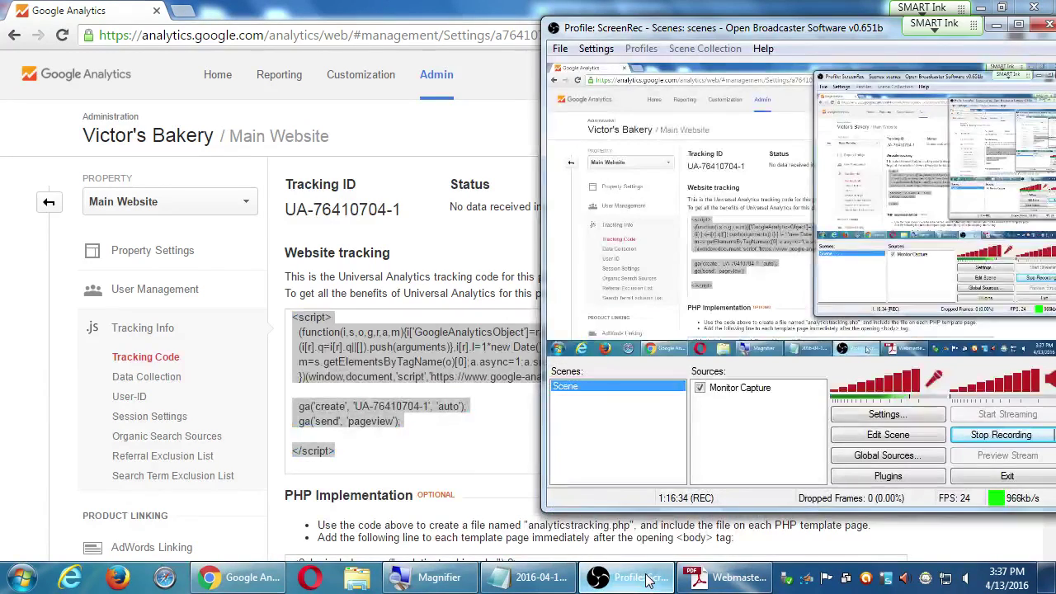
{"action": "left_click_drag", "start_coordinate": [820, 30], "coordinate": [682, 44]}
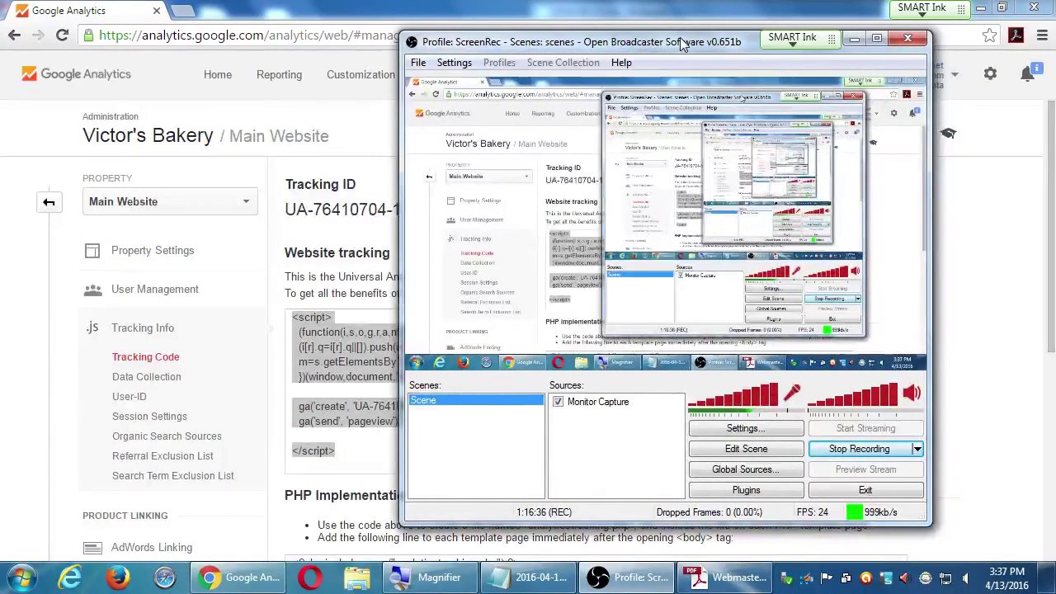